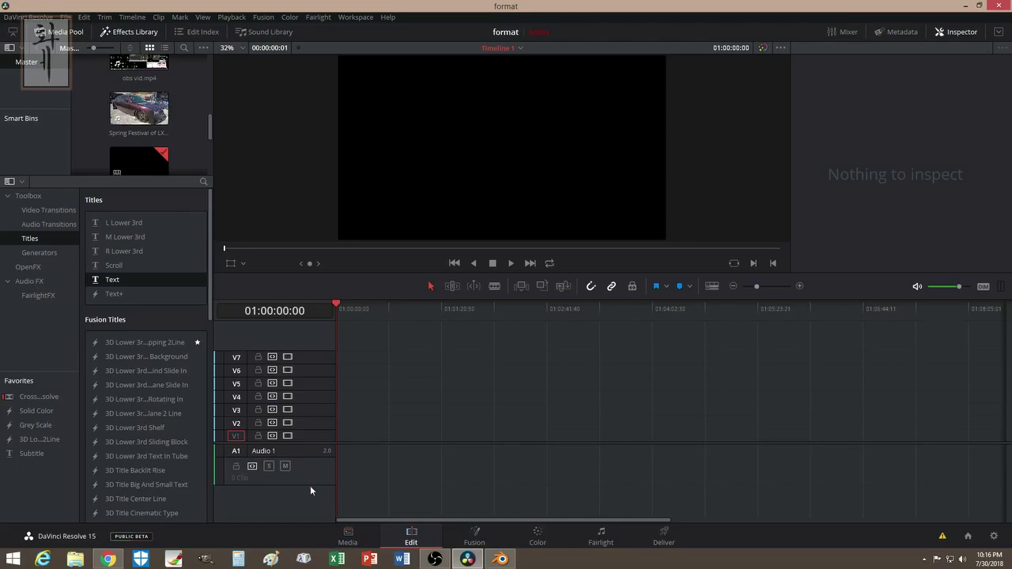
# Place the Spring Festival clip at the start of track V1, unlink its audio and delete the audio portion.
pyautogui.moveTo(140, 116); pyautogui.dragTo(352, 471)
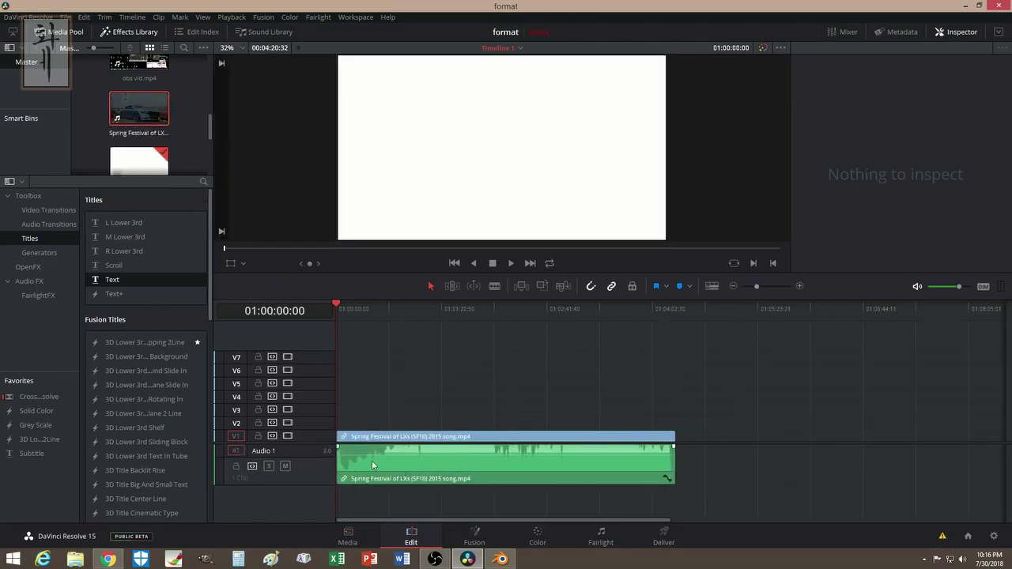
pyautogui.rightClick(371, 460)
pyautogui.click(415, 454)
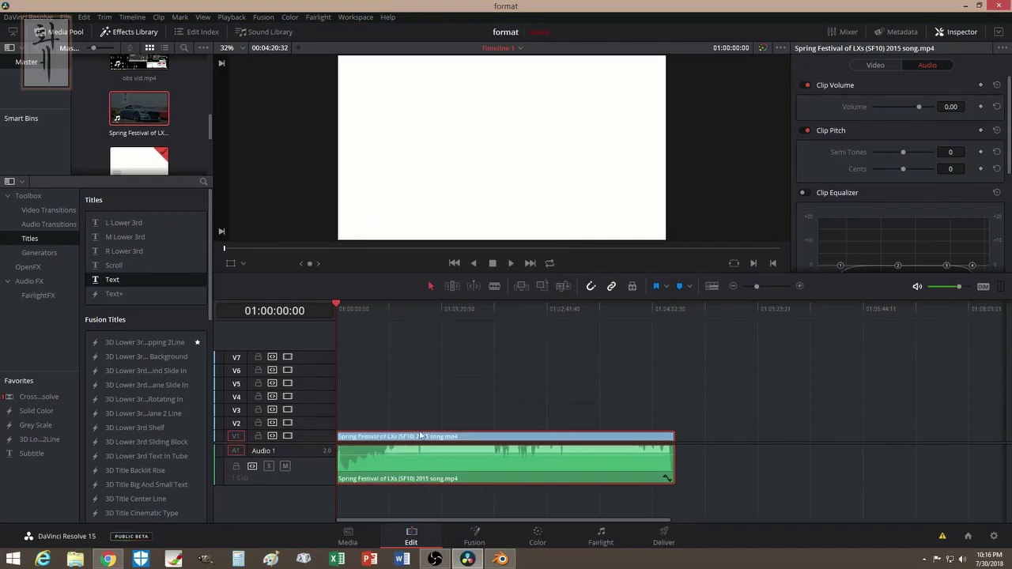
pyautogui.click(419, 461)
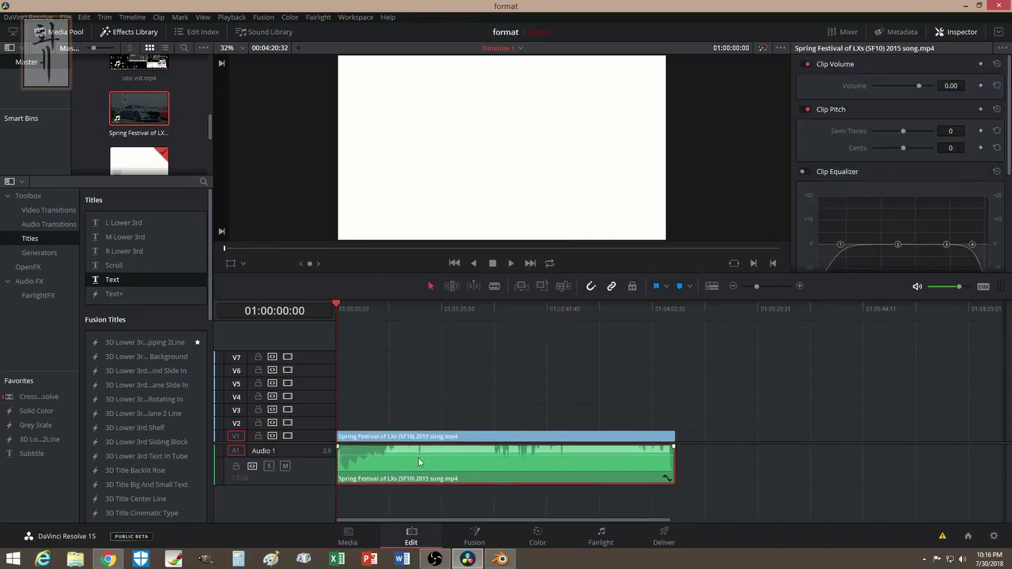
pyautogui.press('Delete')
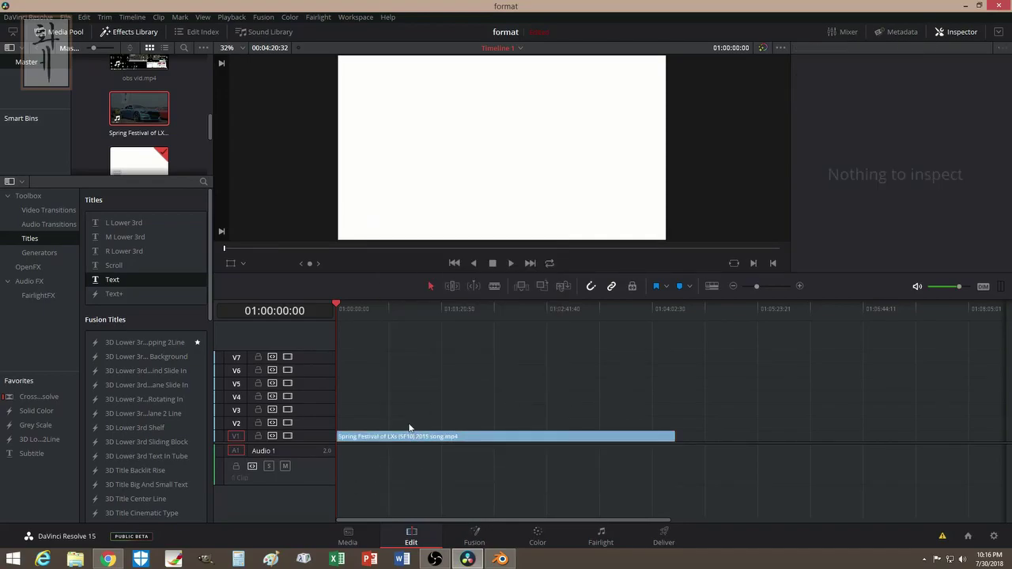
# Move the playhead to 01:00:25:52, where the parked cars are visible, and open the Color page.
pyautogui.click(408, 437)
pyautogui.click(350, 394)
pyautogui.moveTo(345, 303); pyautogui.dragTo(369, 321)
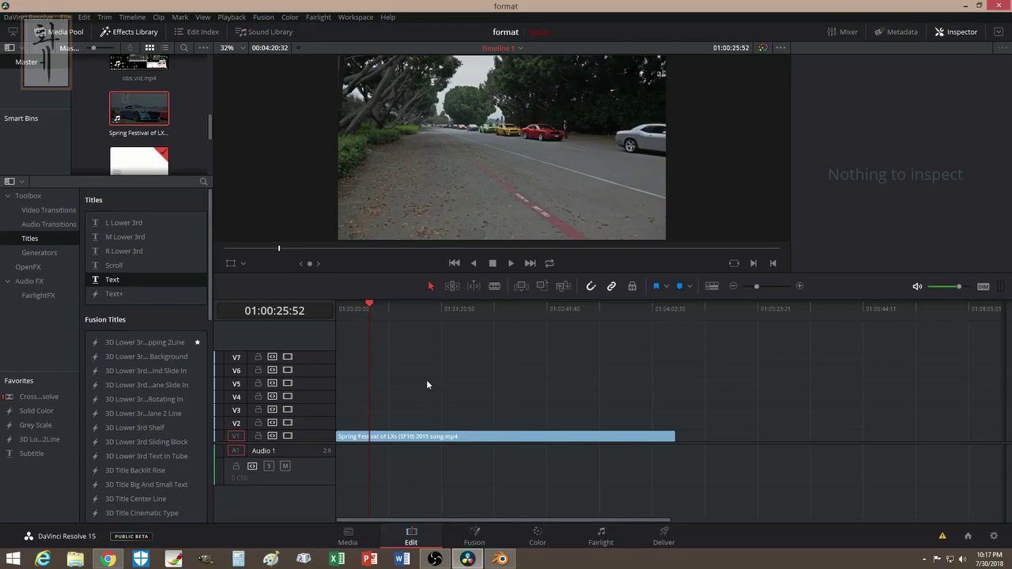
pyautogui.click(538, 534)
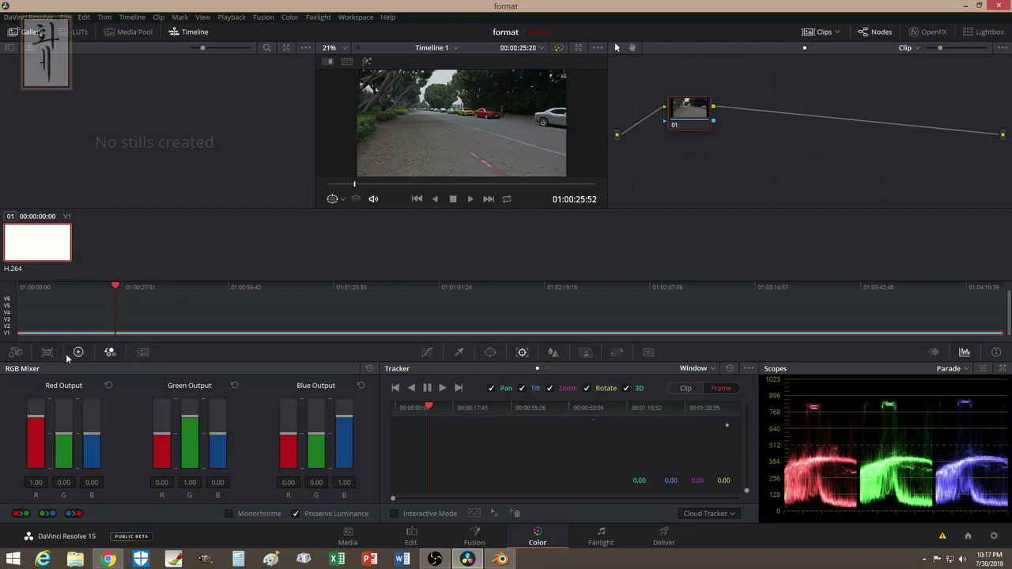
# Try the Monochrome option in the RGB Mixer and switch it off again.
pyautogui.click(17, 353)
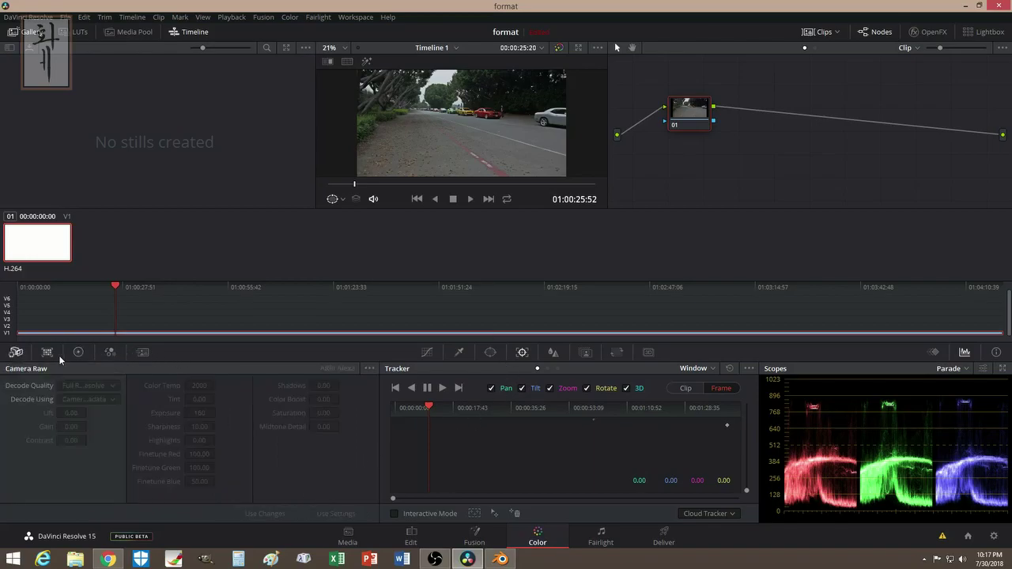
pyautogui.click(49, 353)
pyautogui.click(79, 353)
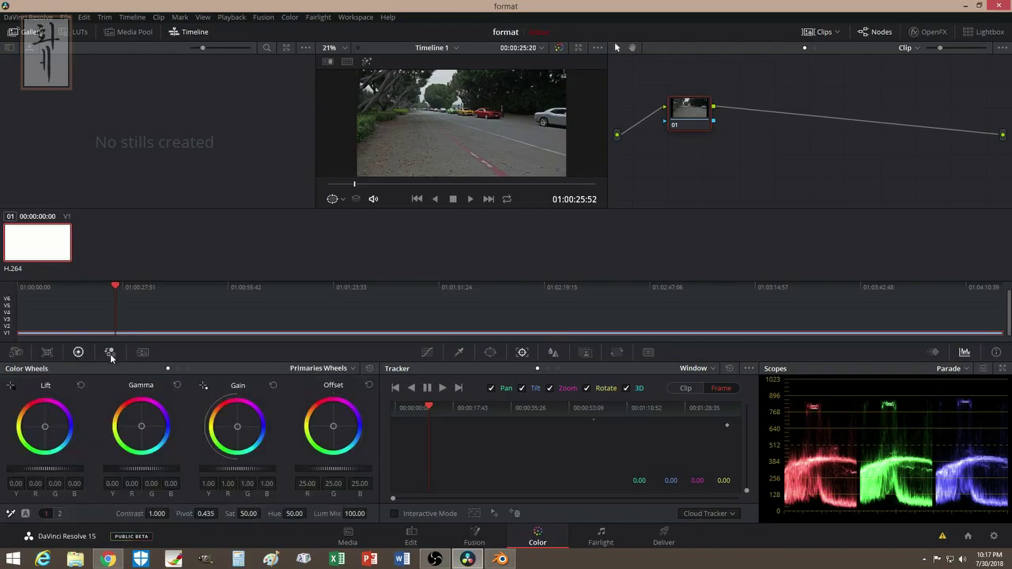
pyautogui.click(111, 357)
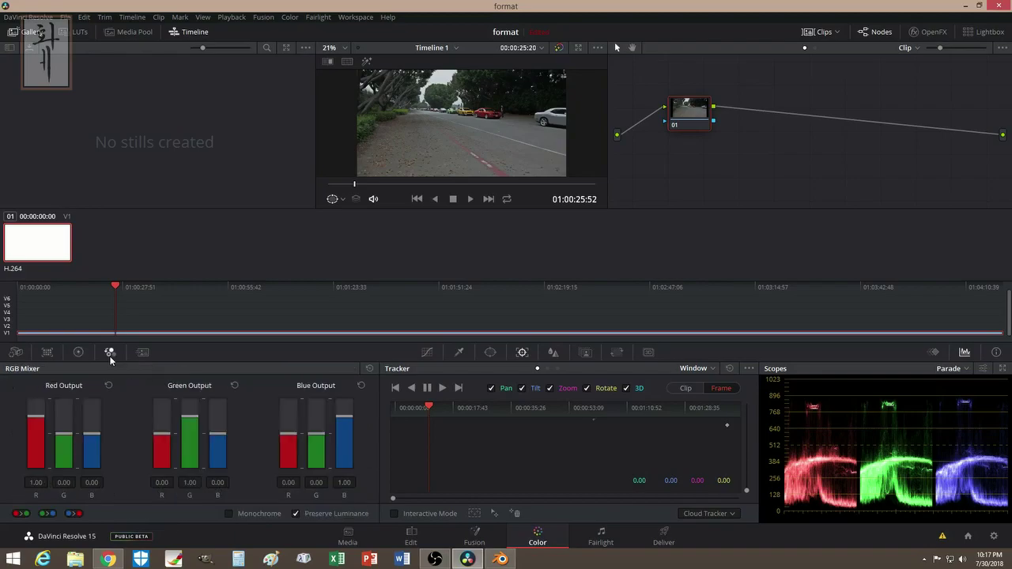
pyautogui.click(228, 514)
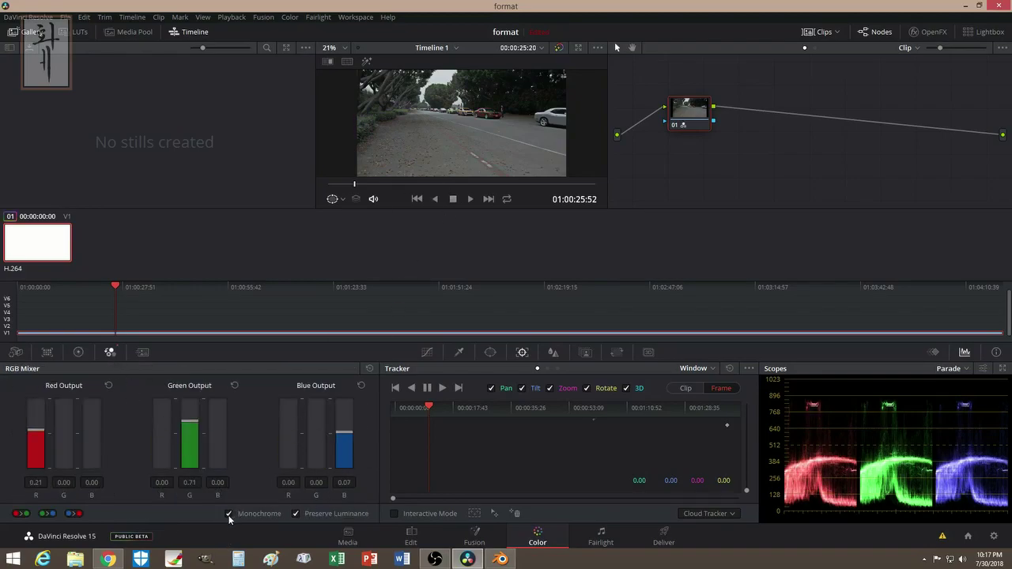
pyautogui.click(228, 514)
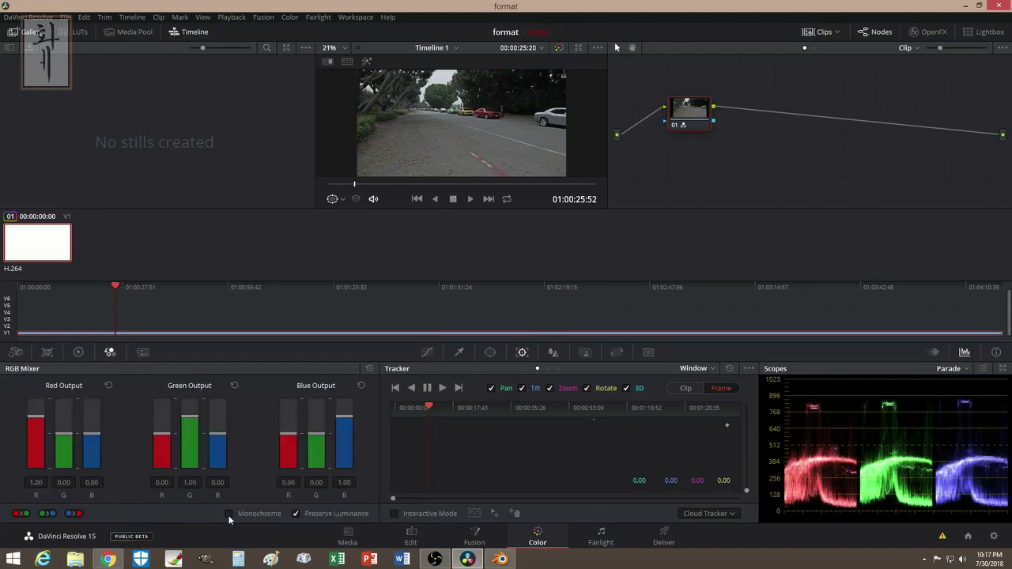
# Try removing the color by lowering the primaries saturation to 0, and reset the saturation.
pyautogui.click(78, 351)
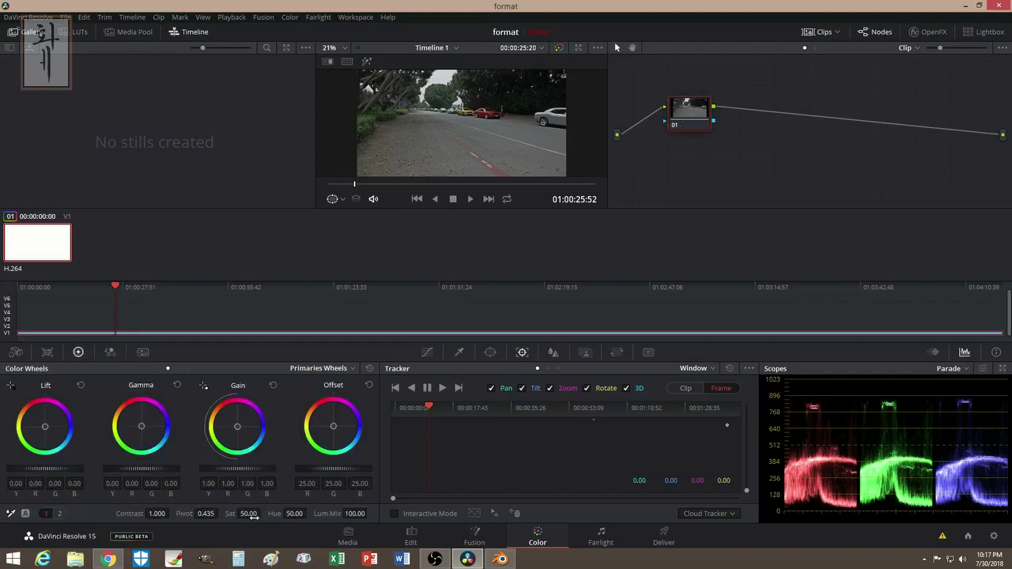
pyautogui.moveTo(253, 514)
pyautogui.mouseDown()
pyautogui.moveTo(182, 514)
pyautogui.moveTo(253, 514)
pyautogui.mouseUp()
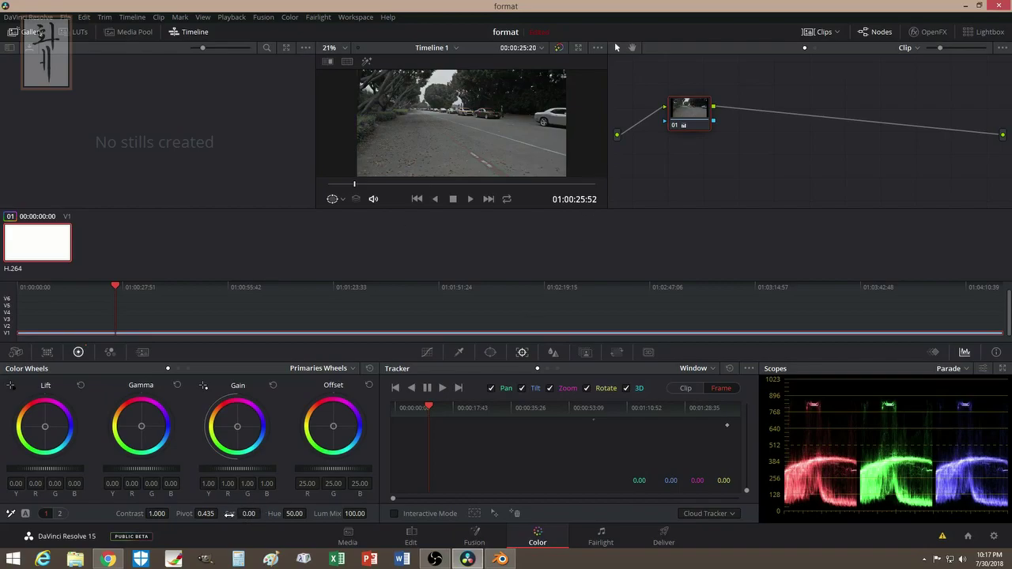
pyautogui.doubleClick(232, 514)
# Turn the clip black and white with the RGB Mixer's Monochrome option, bring up the Qualifier, and restore the color.
pyautogui.click(110, 352)
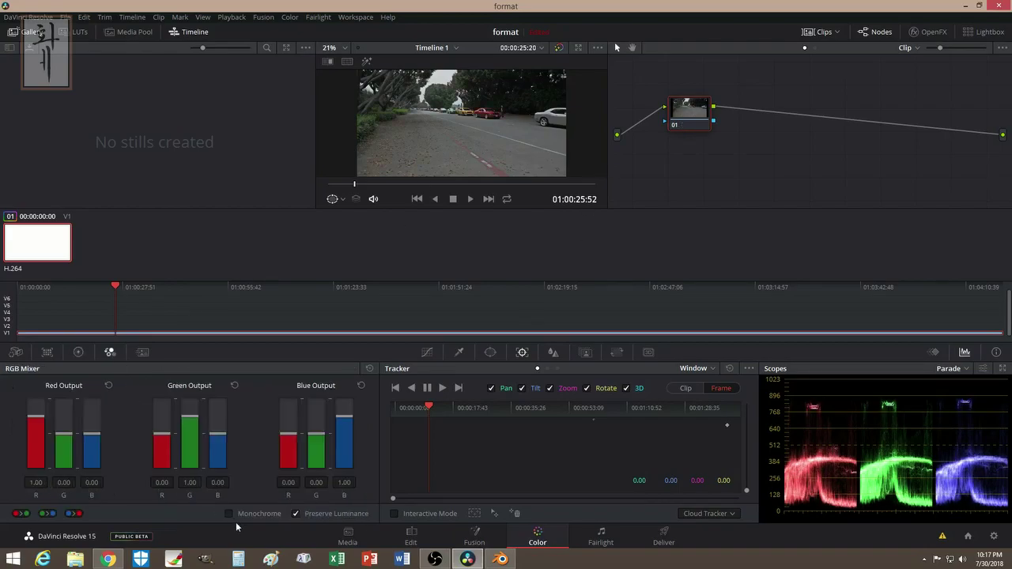
pyautogui.click(229, 514)
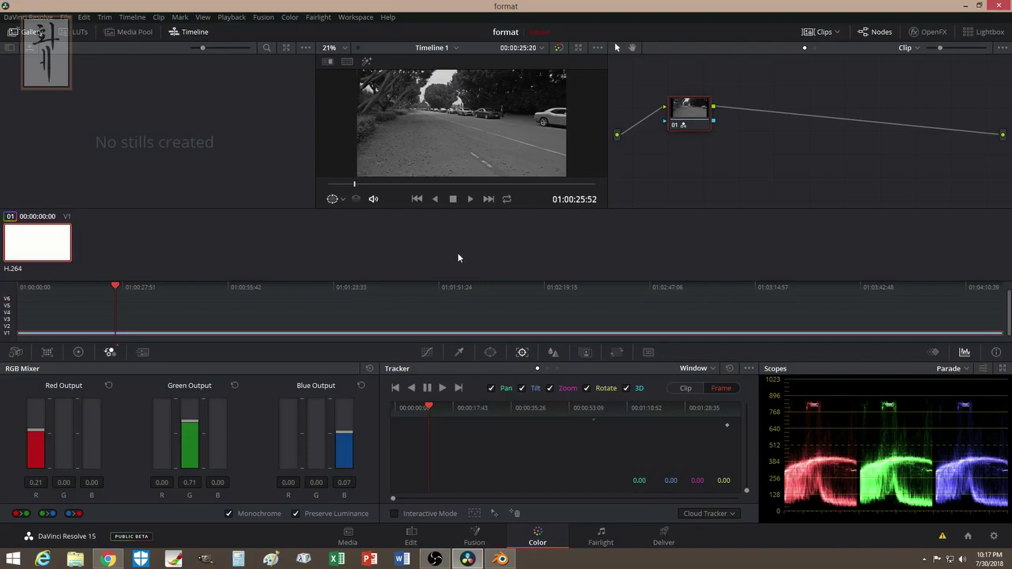
pyautogui.click(458, 353)
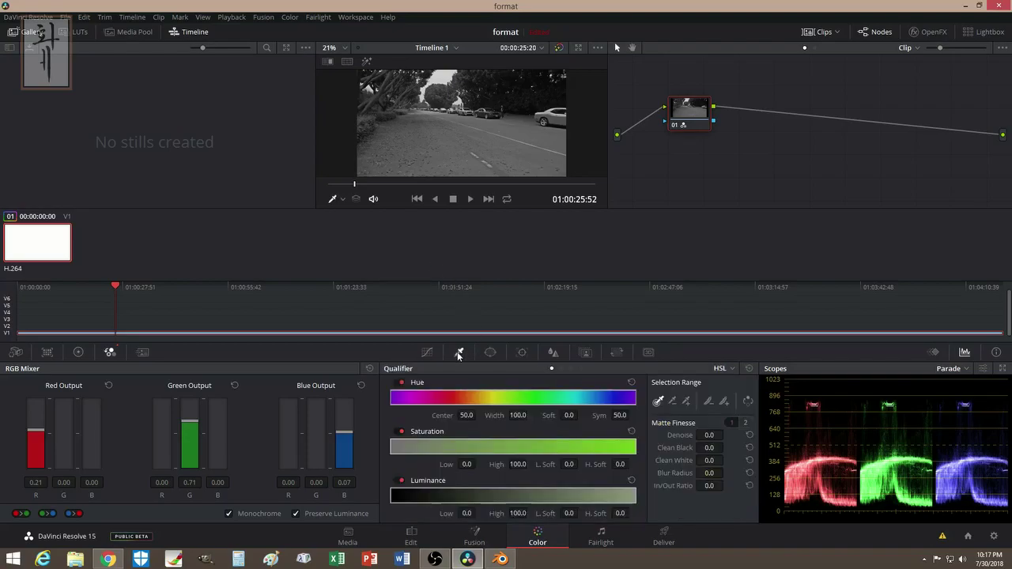
pyautogui.click(230, 514)
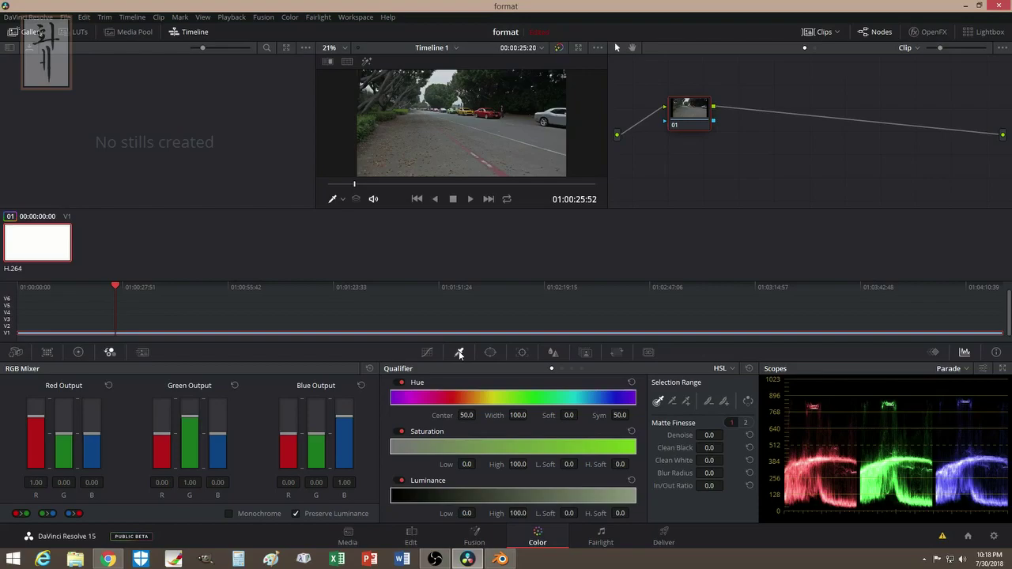
# Try sampling the red car with the HSL qualifier, preview the selection in highlight mode, and reset the qualifier.
pyautogui.click(78, 353)
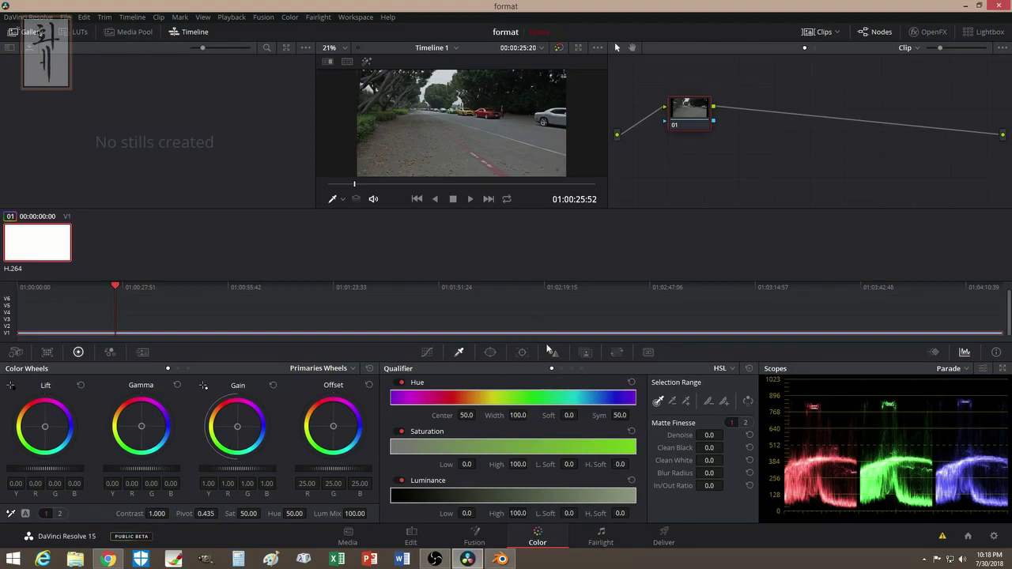
pyautogui.click(491, 114)
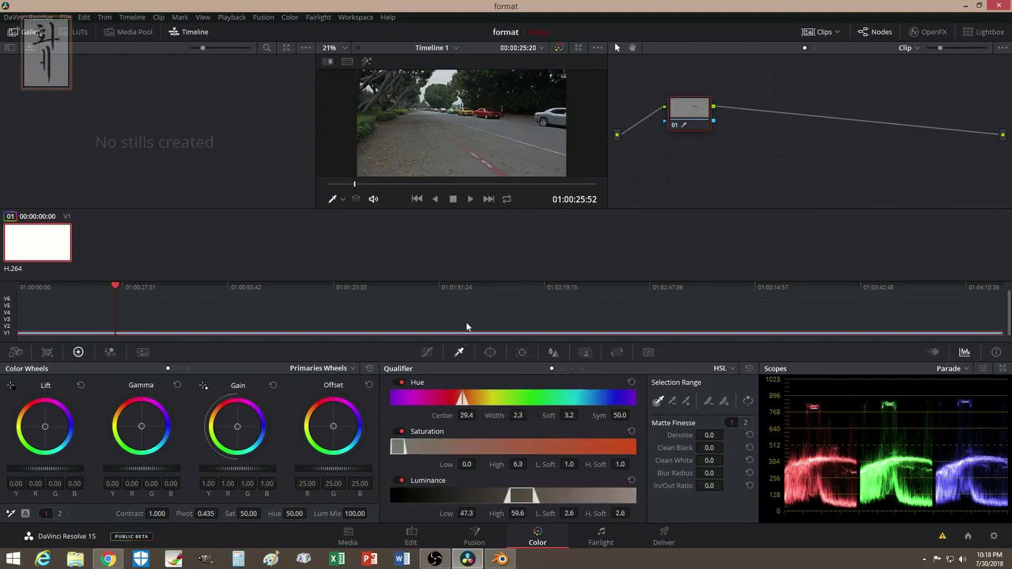
pyautogui.hotkey('shift', 'h')
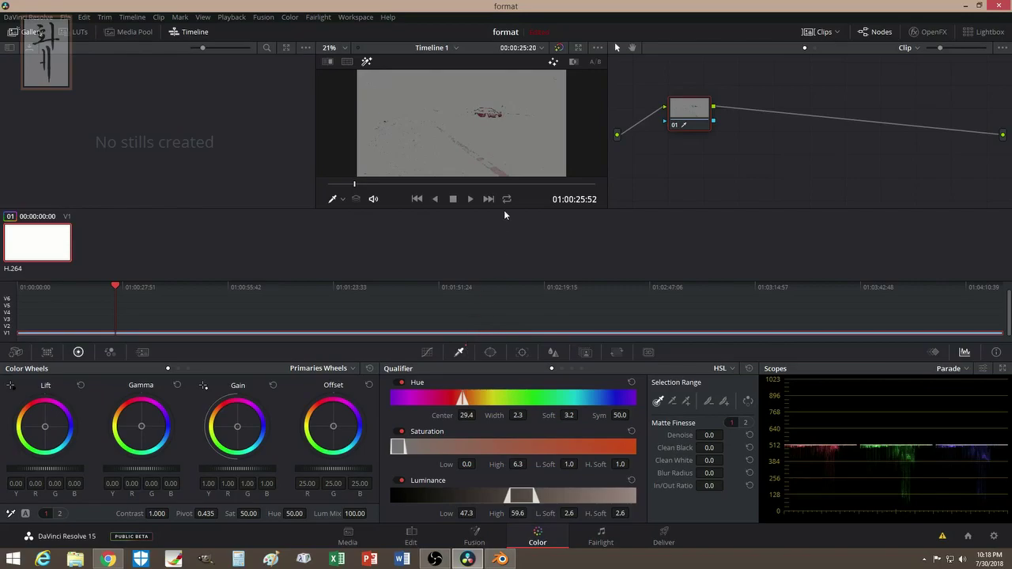
pyautogui.hotkey('shift', 'h')
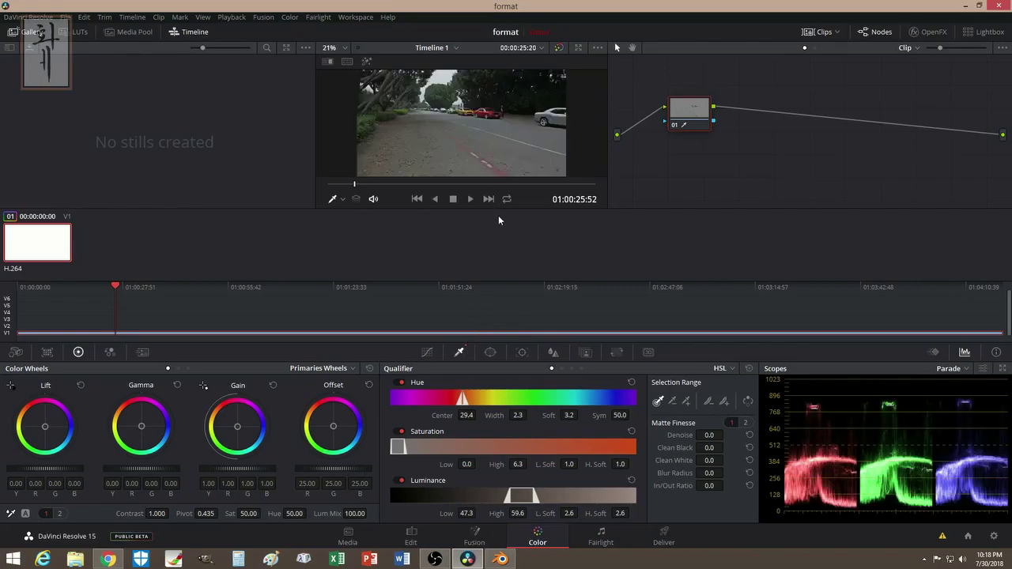
pyautogui.hotkey('shift', 'h')
pyautogui.hotkey('shift', 'h')
pyautogui.click(749, 369)
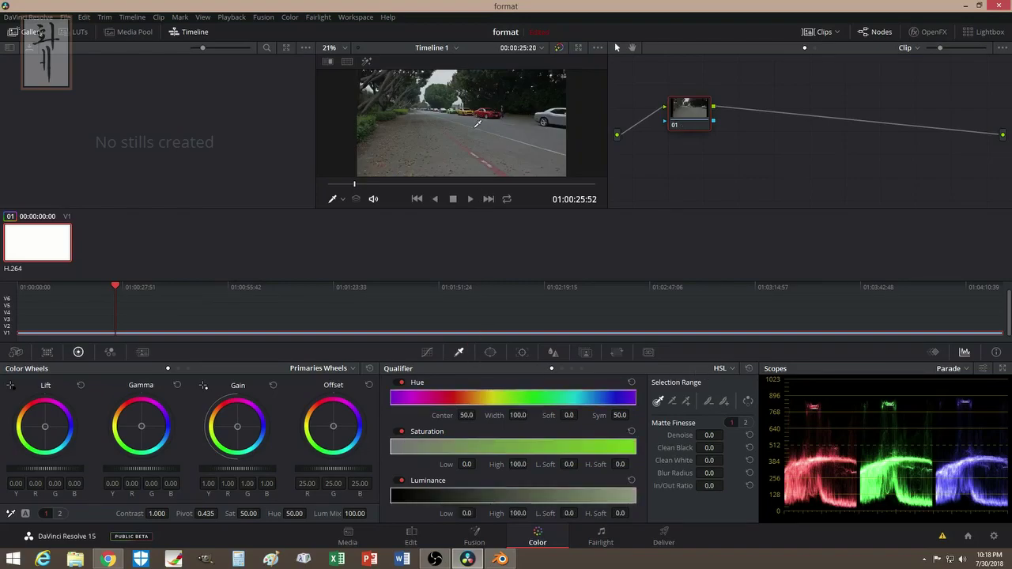
# Switch the qualifier to 3D, sample the red and yellow cars, and check the selection in highlight mode.
pyautogui.click(726, 369)
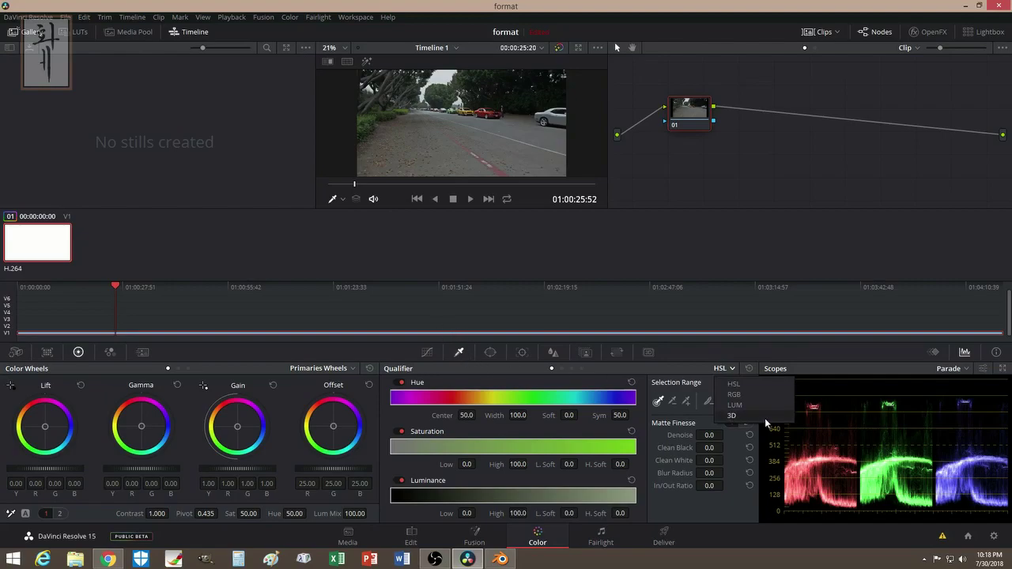
pyautogui.click(738, 416)
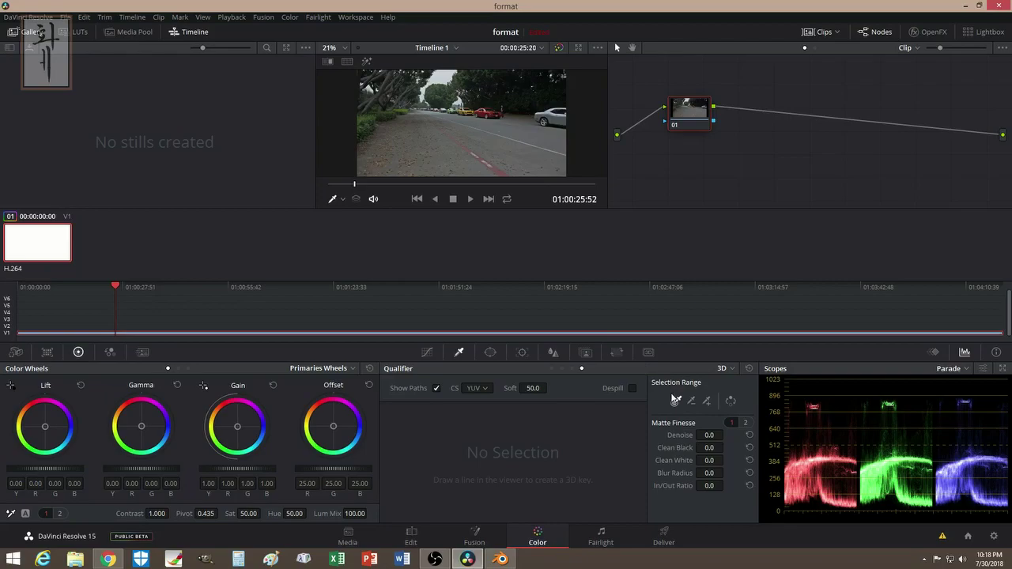
pyautogui.click(486, 114)
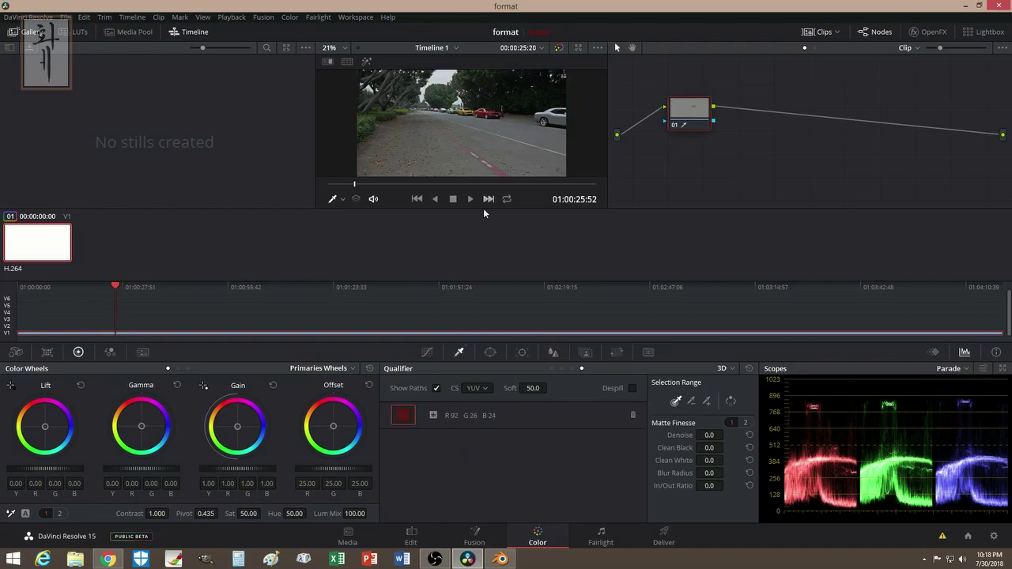
pyautogui.click(469, 110)
pyautogui.hotkey('shift', 'h')
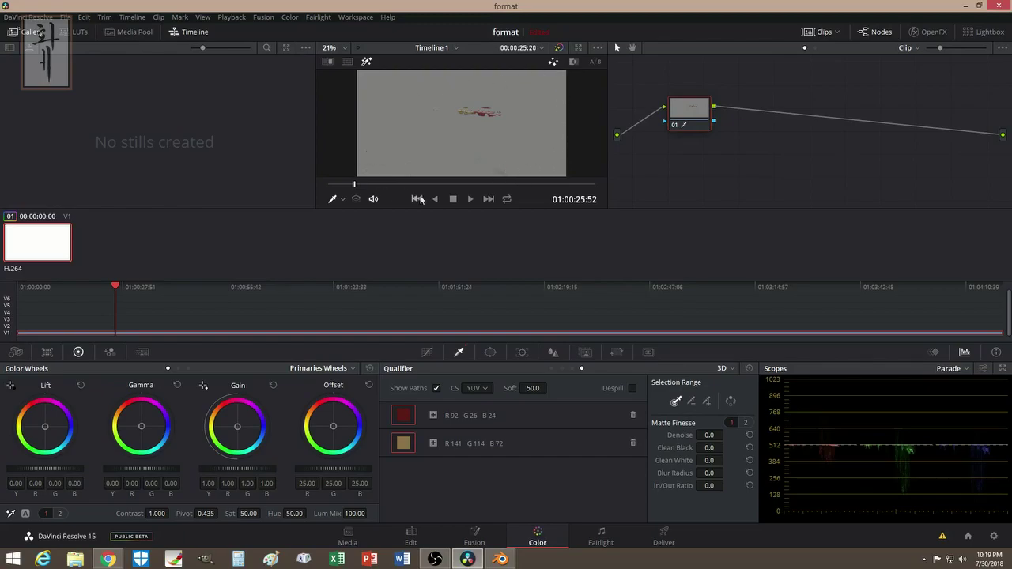
pyautogui.hotkey('shift', 'h')
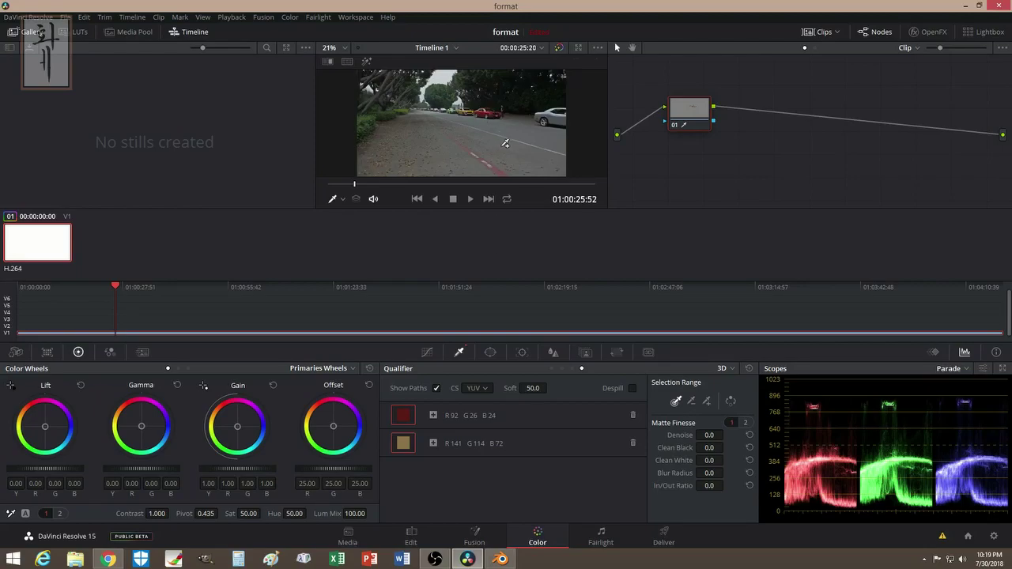
# Try outlining the red and yellow cars with a curve window, and disable that window.
pyautogui.click(491, 352)
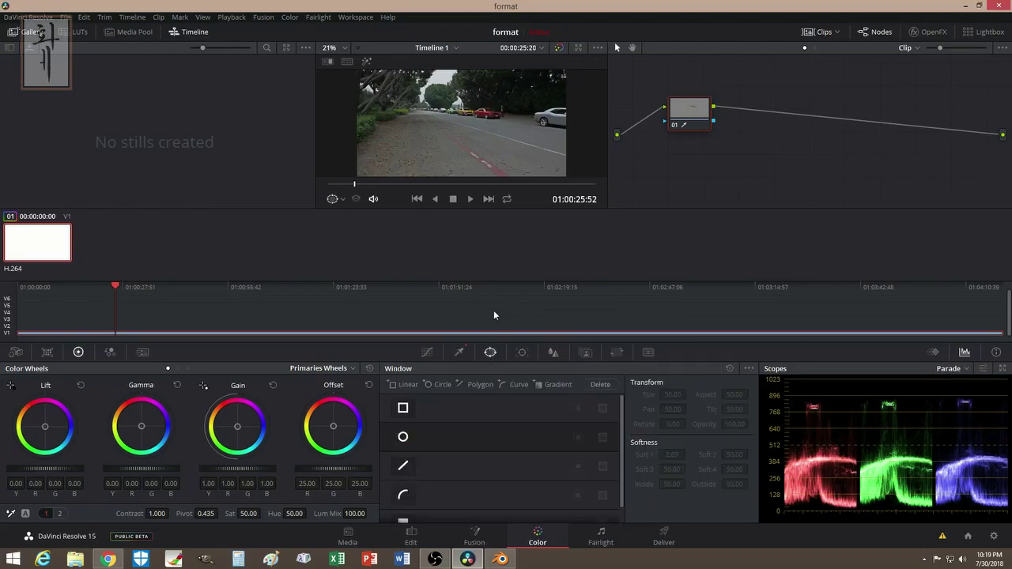
pyautogui.click(413, 496)
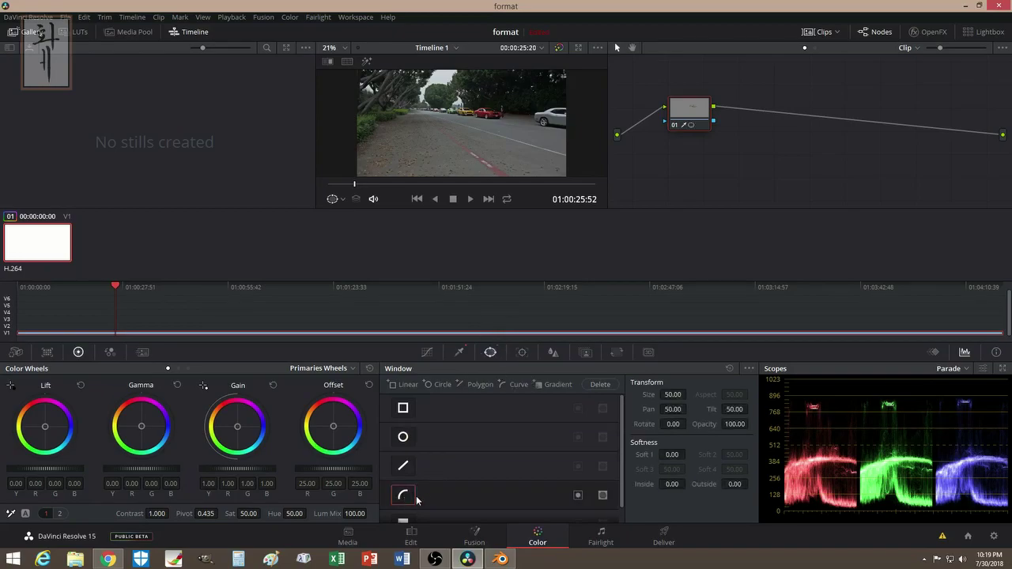
pyautogui.scroll(-1, 464, 456)
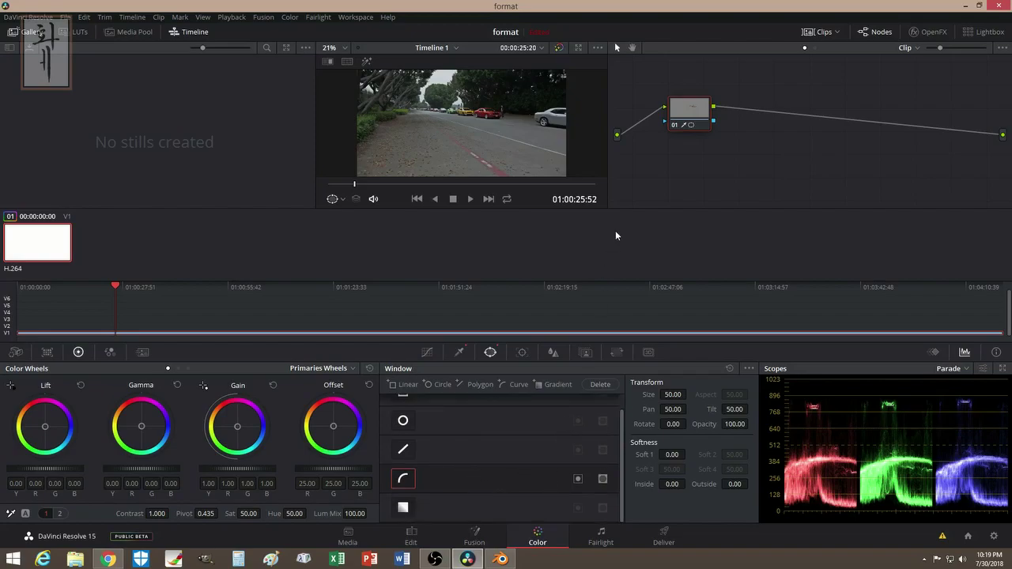
pyautogui.click(505, 112)
pyautogui.click(501, 123)
pyautogui.click(455, 108)
pyautogui.click(505, 112)
pyautogui.click(404, 482)
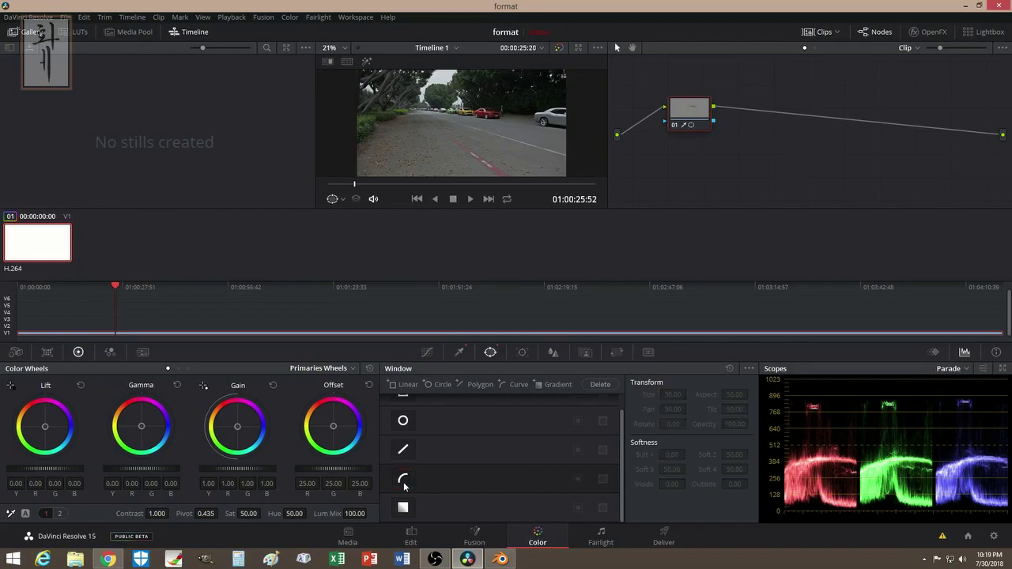
# Enable the linear window, fit its corners tightly around the red and yellow cars, and open the Tracker.
pyautogui.scroll(1, 410, 449)
pyautogui.click(405, 409)
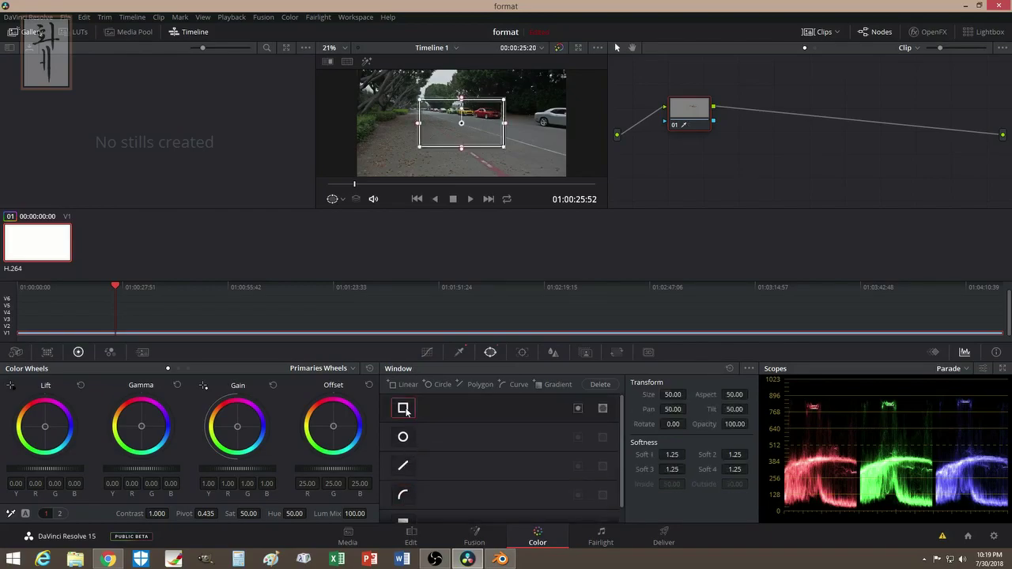
pyautogui.moveTo(506, 101); pyautogui.dragTo(513, 104)
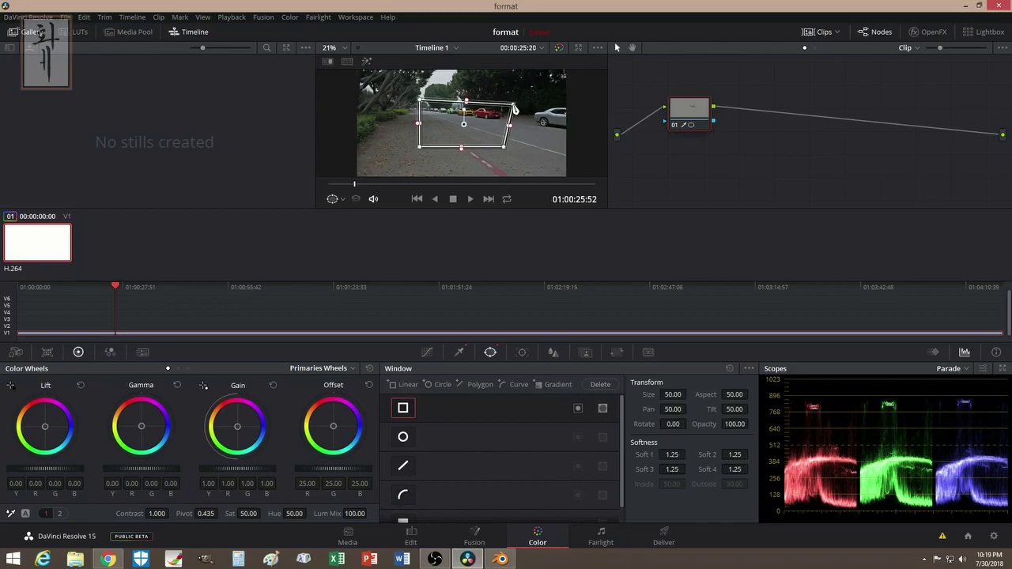
pyautogui.moveTo(505, 149); pyautogui.dragTo(511, 127)
pyautogui.moveTo(419, 147); pyautogui.dragTo(447, 105)
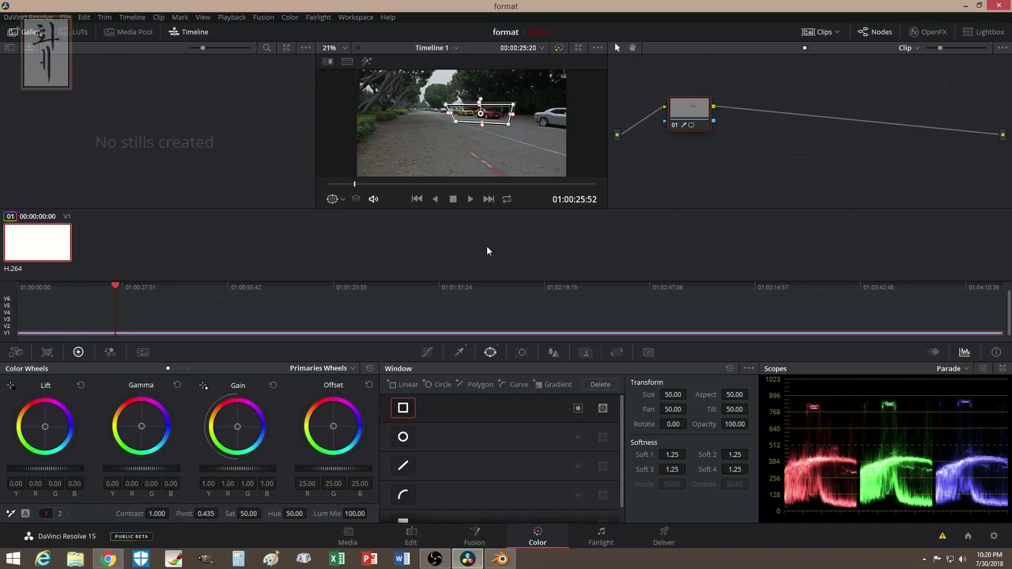
pyautogui.click(523, 352)
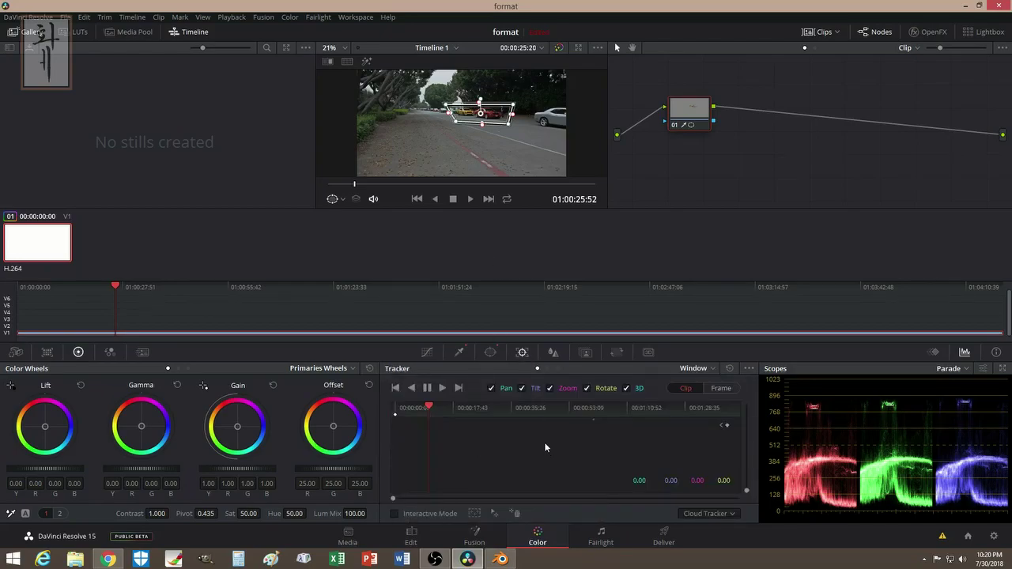
# Switch the tracker to Frame mode, go to 01:00:28:35 and refit the window around the red and yellow cars.
pyautogui.click(711, 369)
pyautogui.click(709, 384)
pyautogui.click(721, 390)
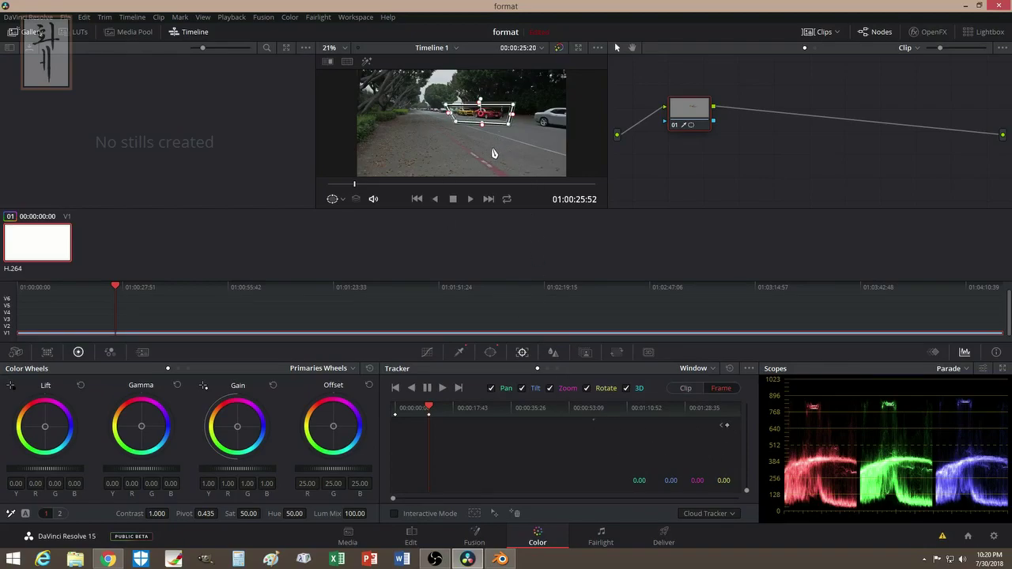
pyautogui.moveTo(430, 407); pyautogui.dragTo(432, 407)
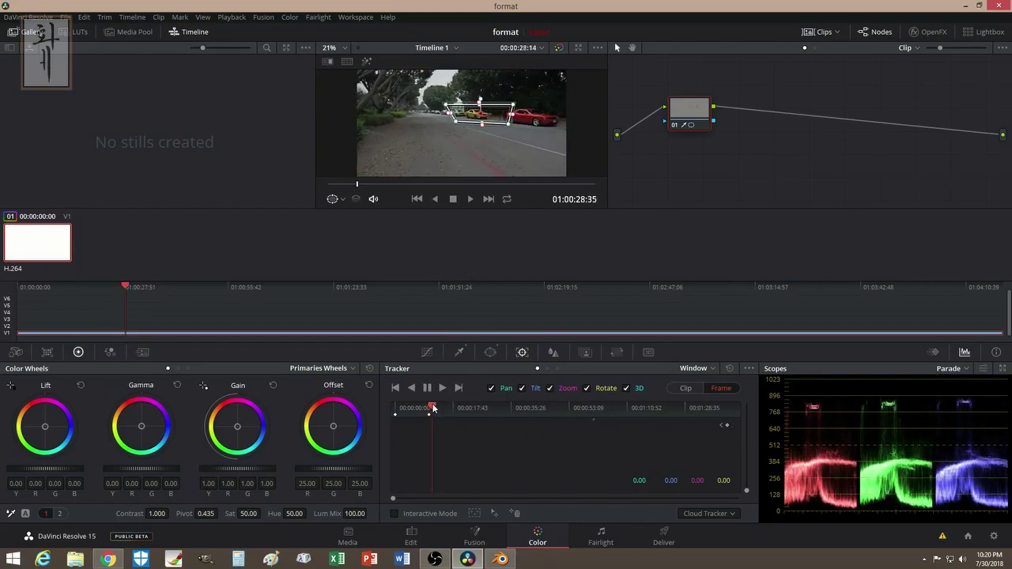
pyautogui.moveTo(480, 116); pyautogui.dragTo(562, 106)
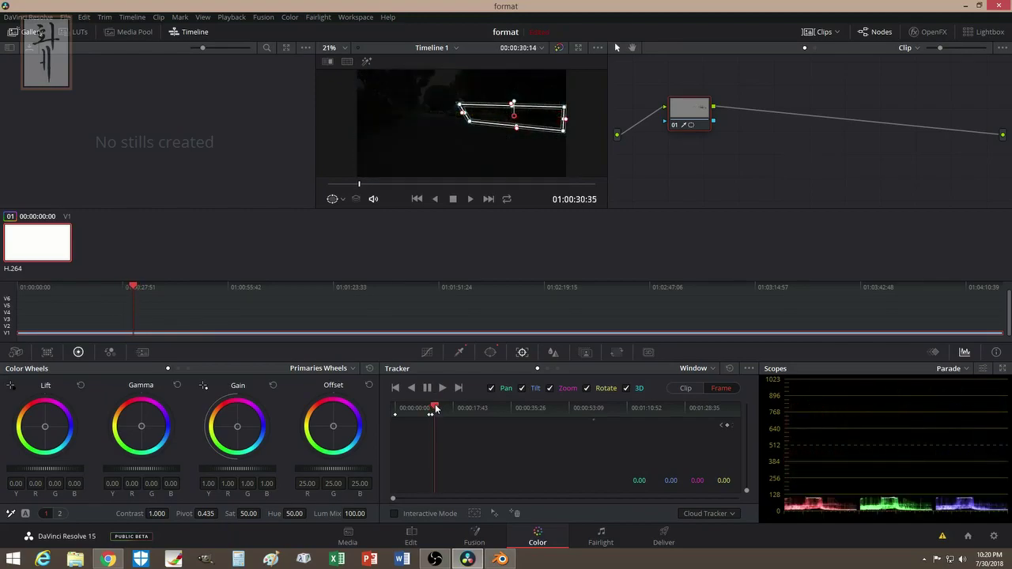
# Reposition the window for the passing cars at 01:00:30:35 and 01:00:29:48, and check the isolated area in highlight mode near 01:00:26:58.
pyautogui.moveTo(514, 117); pyautogui.dragTo(647, 126)
pyautogui.moveTo(552, 116); pyautogui.dragTo(576, 139)
pyautogui.moveTo(436, 407); pyautogui.dragTo(433, 409)
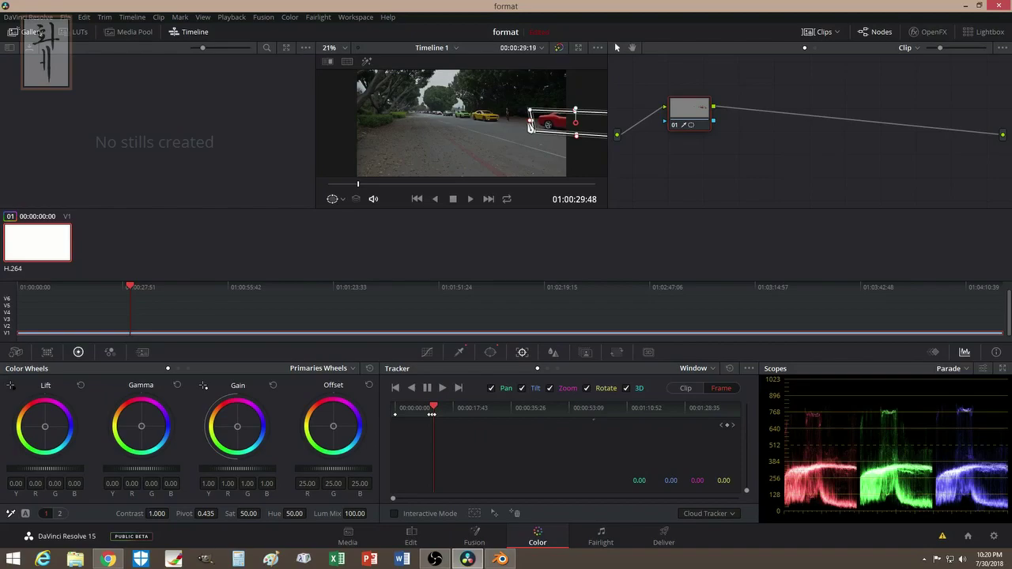
pyautogui.moveTo(534, 124); pyautogui.dragTo(476, 121)
pyautogui.moveTo(433, 409); pyautogui.dragTo(429, 409)
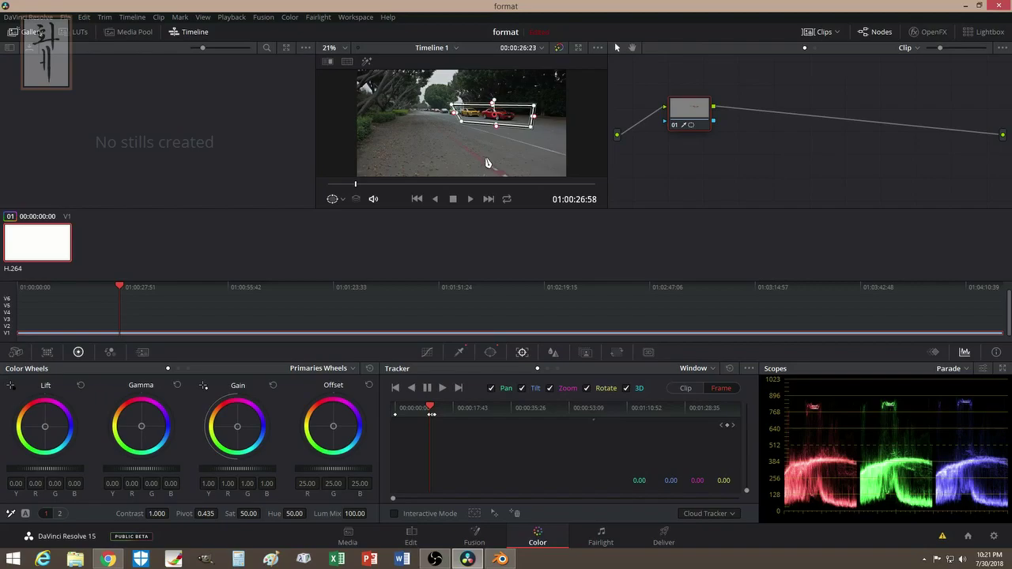
pyautogui.hotkey('shift', 'h')
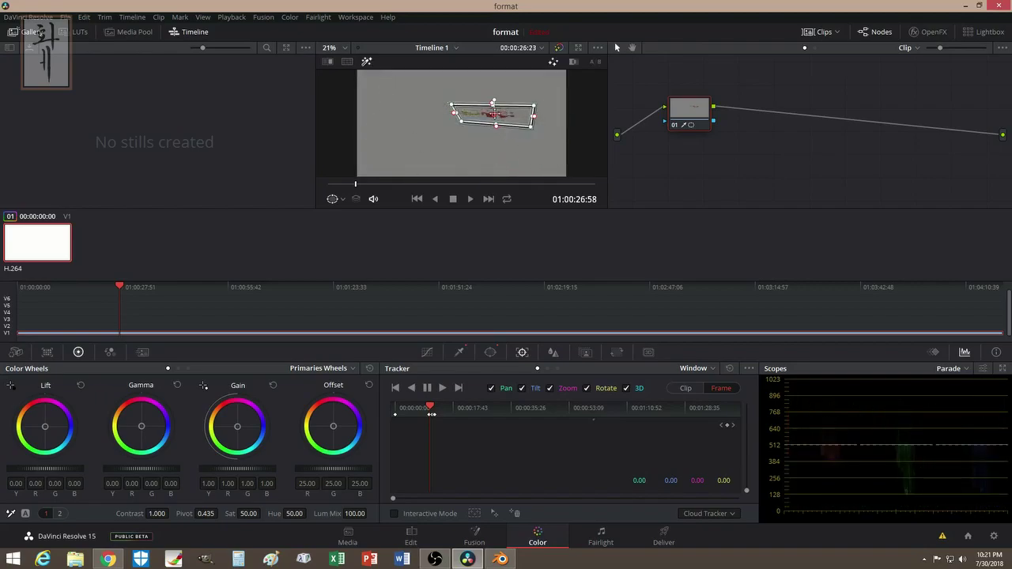
pyautogui.moveTo(431, 411); pyautogui.dragTo(429, 413)
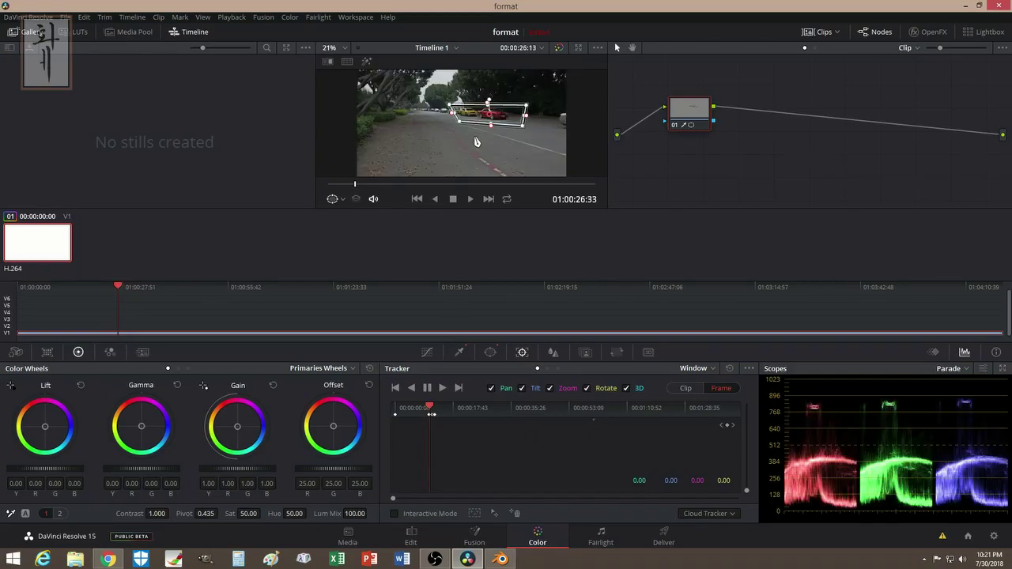
# Refine the 3D qualifier's matte in highlight mode with Clean White 12.7 and a raised In/Out Ratio, and turn the highlight off.
pyautogui.click(460, 353)
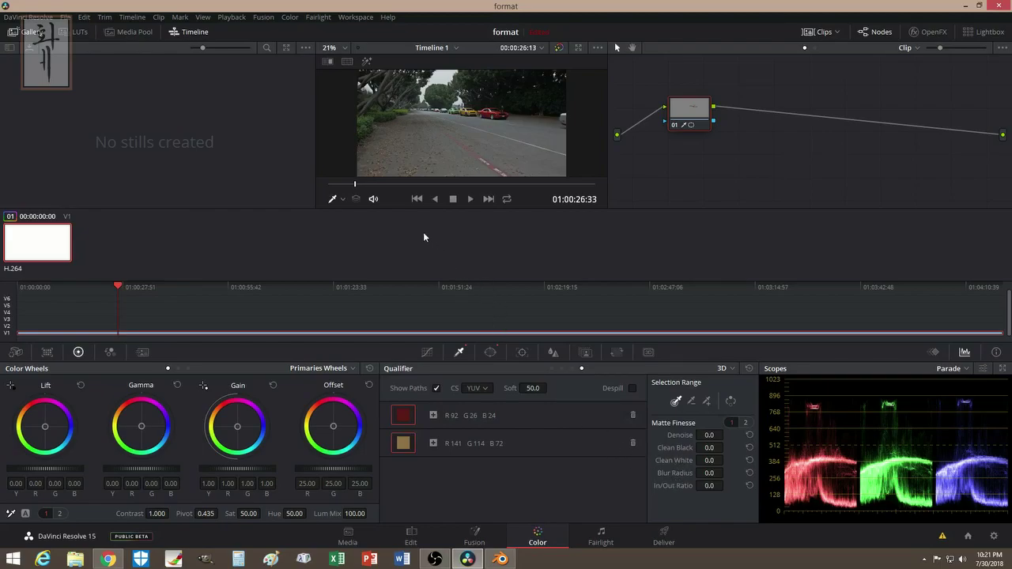
pyautogui.hotkey('shift', 'h')
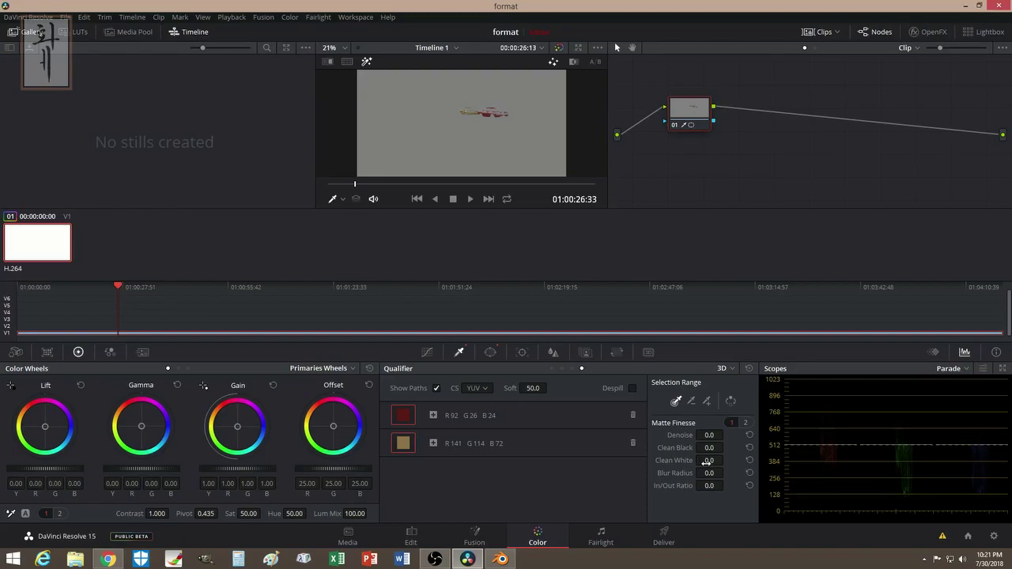
pyautogui.click(490, 352)
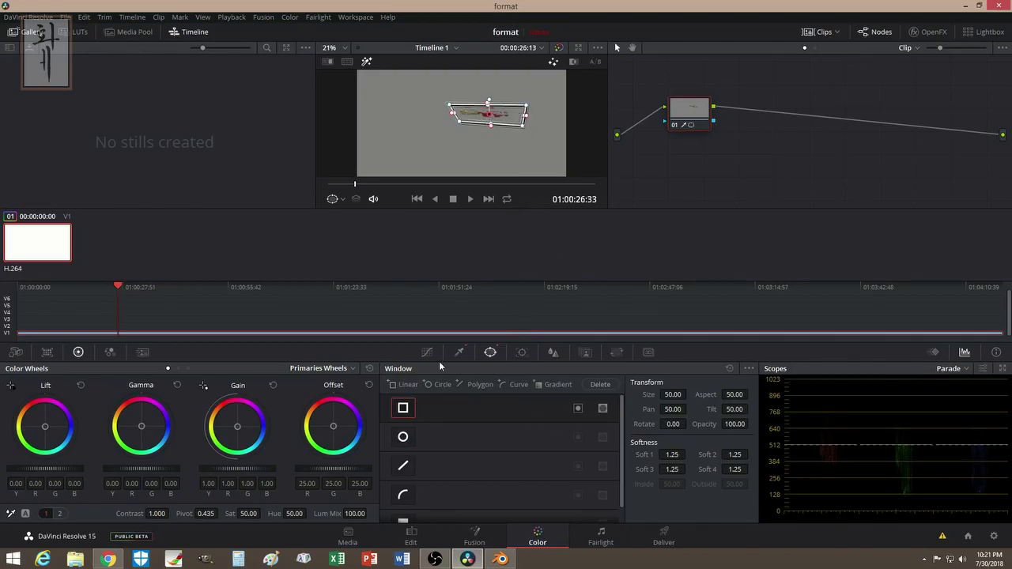
pyautogui.click(459, 352)
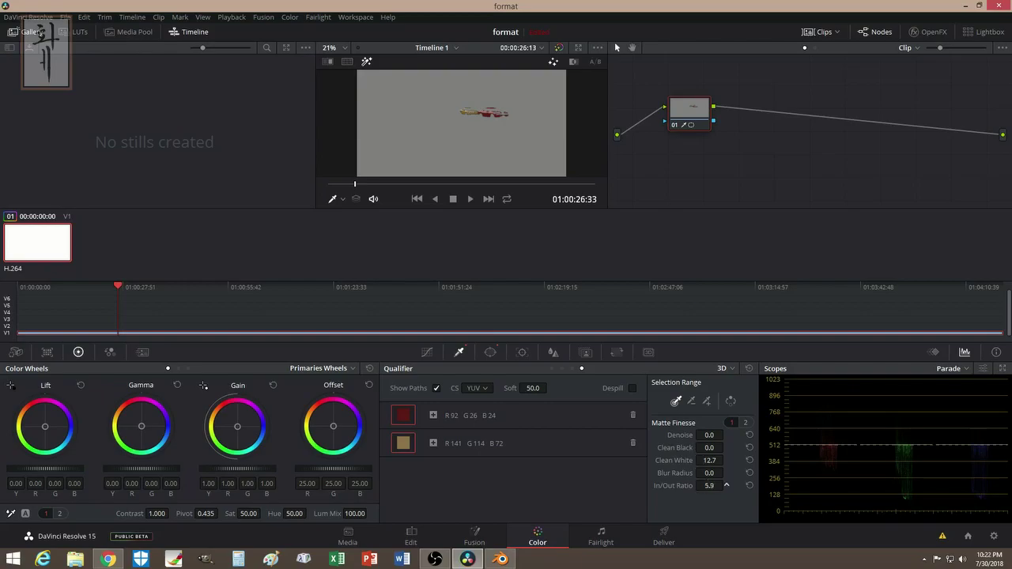
pyautogui.moveTo(709, 486); pyautogui.dragTo(753, 486)
pyautogui.click(490, 352)
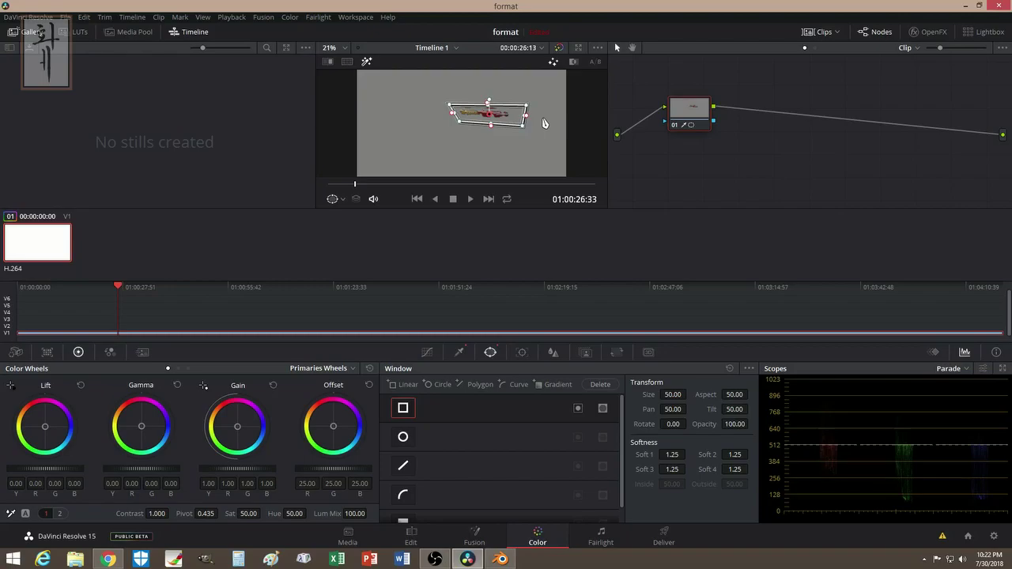
pyautogui.hotkey('shift', 'h')
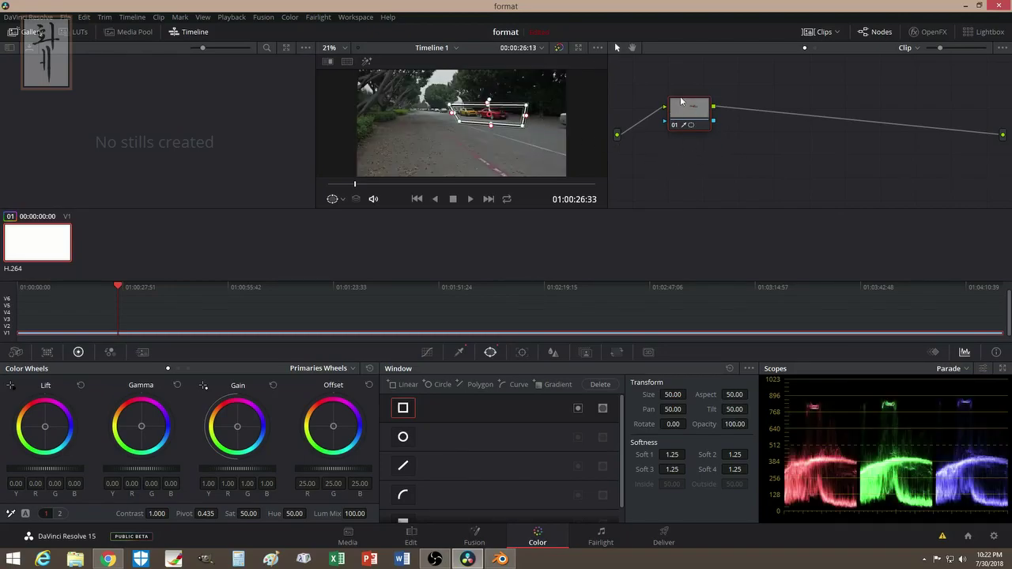
# Add a Layer Mixer node to the node graph and connect it to the graph's output.
pyautogui.rightClick(712, 149)
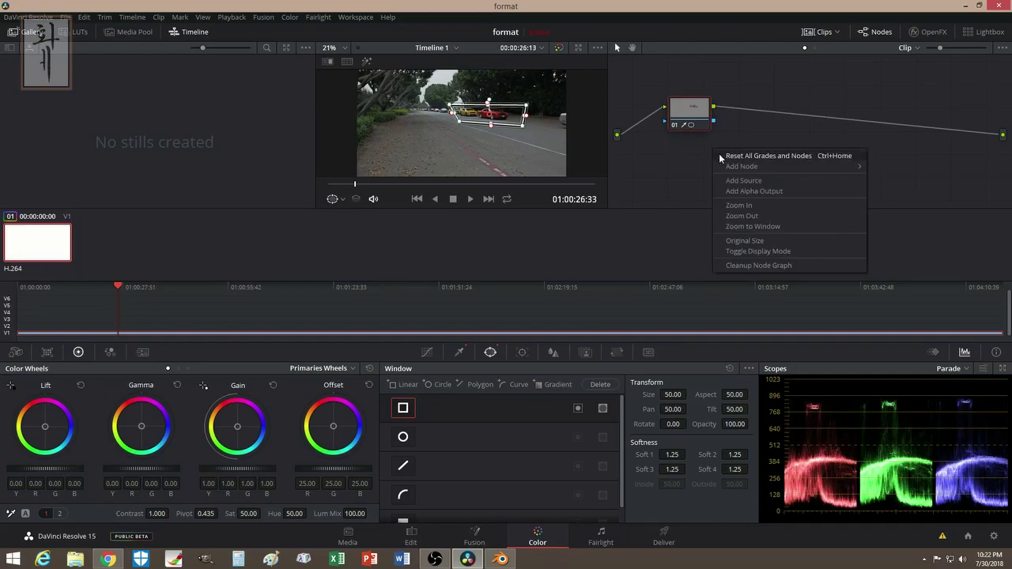
pyautogui.moveTo(750, 167)
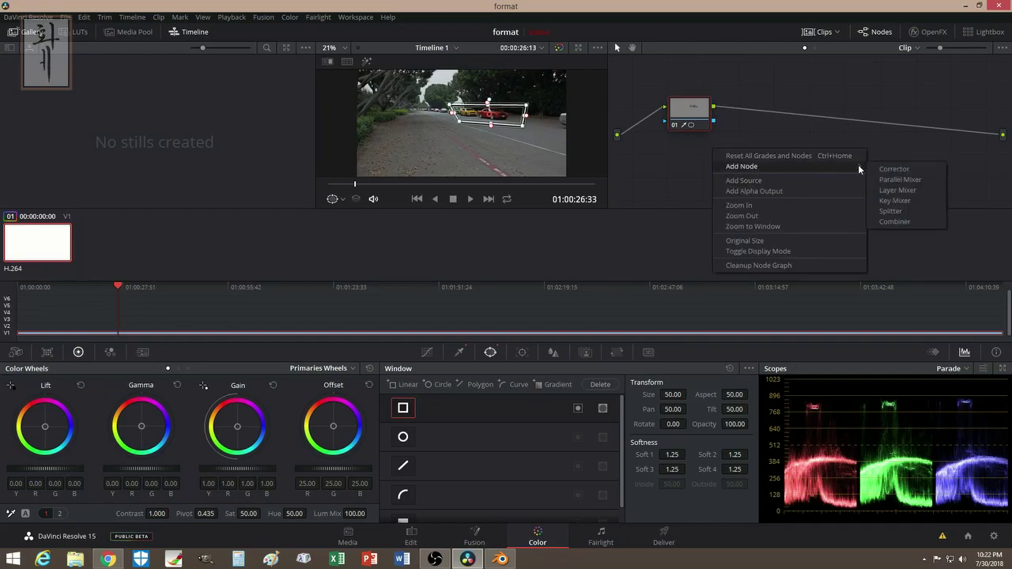
pyautogui.click(886, 187)
pyautogui.moveTo(714, 150); pyautogui.dragTo(755, 138)
pyautogui.moveTo(713, 107); pyautogui.dragTo(1003, 134)
# Add a serial node after node 01 and place it directly below node 01.
pyautogui.rightClick(685, 108)
pyautogui.moveTo(713, 159)
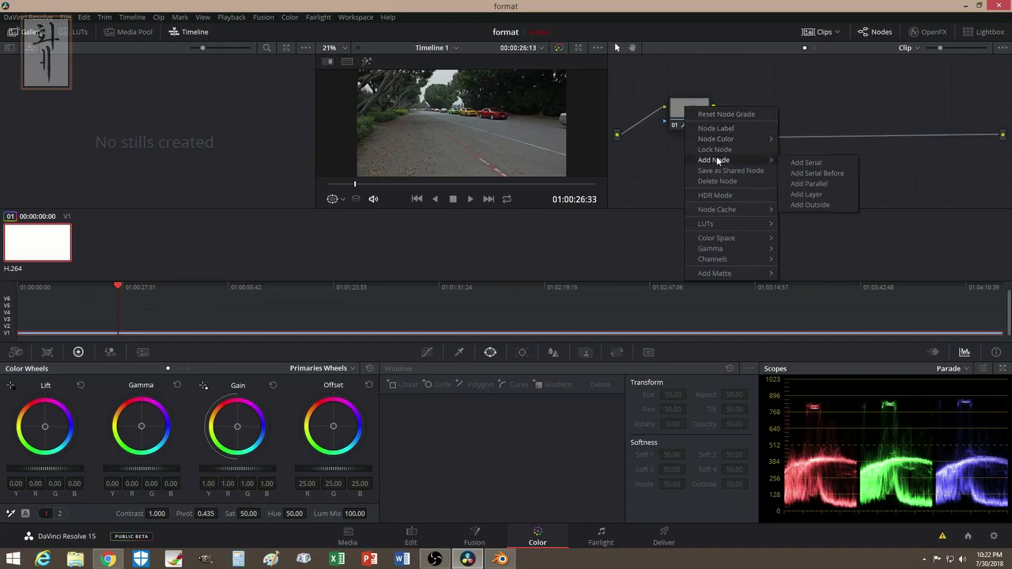
pyautogui.click(799, 160)
pyautogui.moveTo(748, 188); pyautogui.dragTo(680, 169)
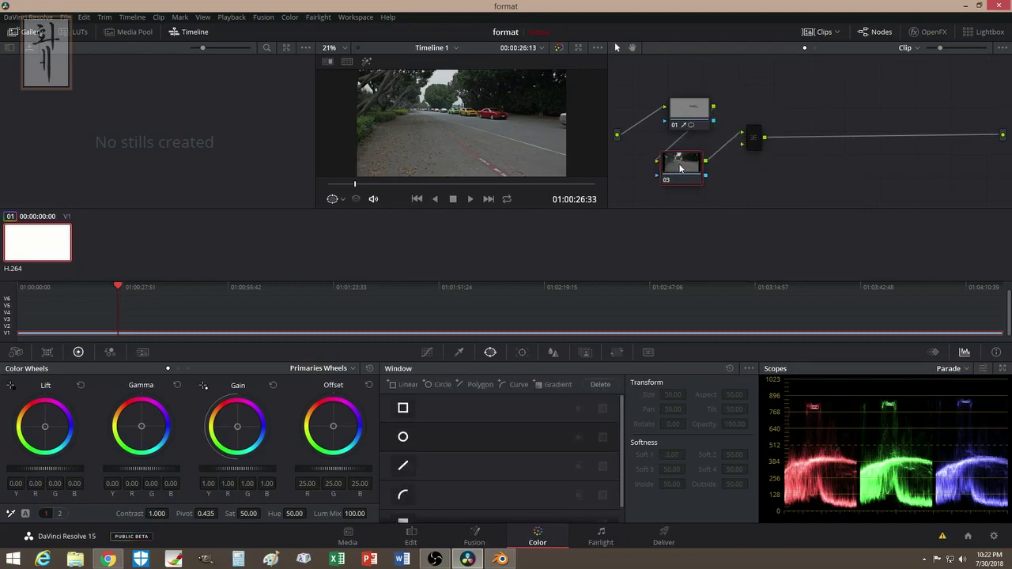
# Wire node 01 into the mixer's lower input and node 03 into its upper input, and connect the source to node 03.
pyautogui.moveTo(713, 107); pyautogui.dragTo(743, 146)
pyautogui.moveTo(656, 162); pyautogui.dragTo(743, 133)
pyautogui.moveTo(706, 162); pyautogui.dragTo(742, 144)
pyautogui.moveTo(617, 136); pyautogui.dragTo(656, 162)
# Turn node 03 black and white by enabling Monochrome in the RGB Mixer.
pyautogui.click(692, 111)
pyautogui.click(692, 166)
pyautogui.click(110, 351)
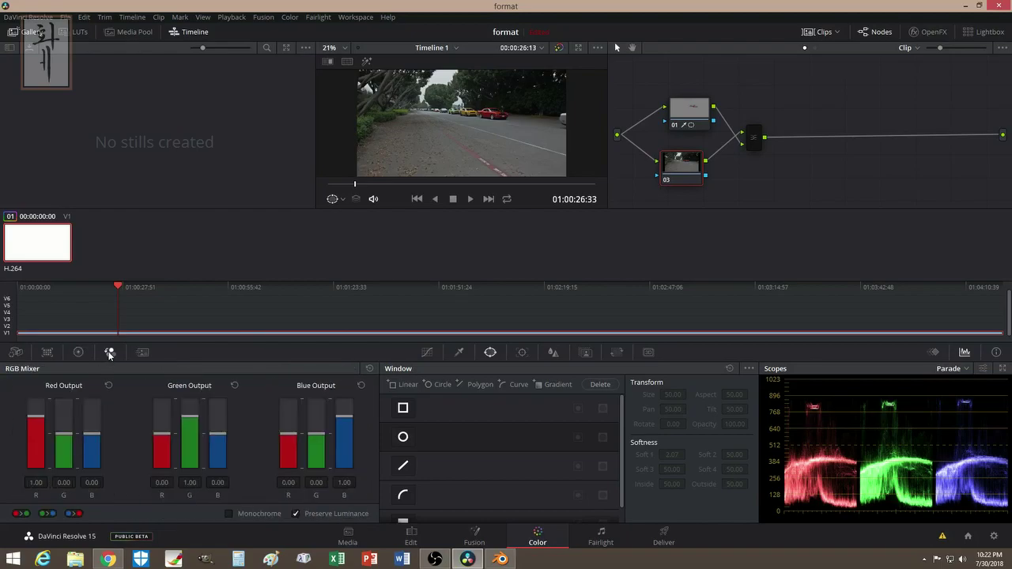
pyautogui.click(229, 514)
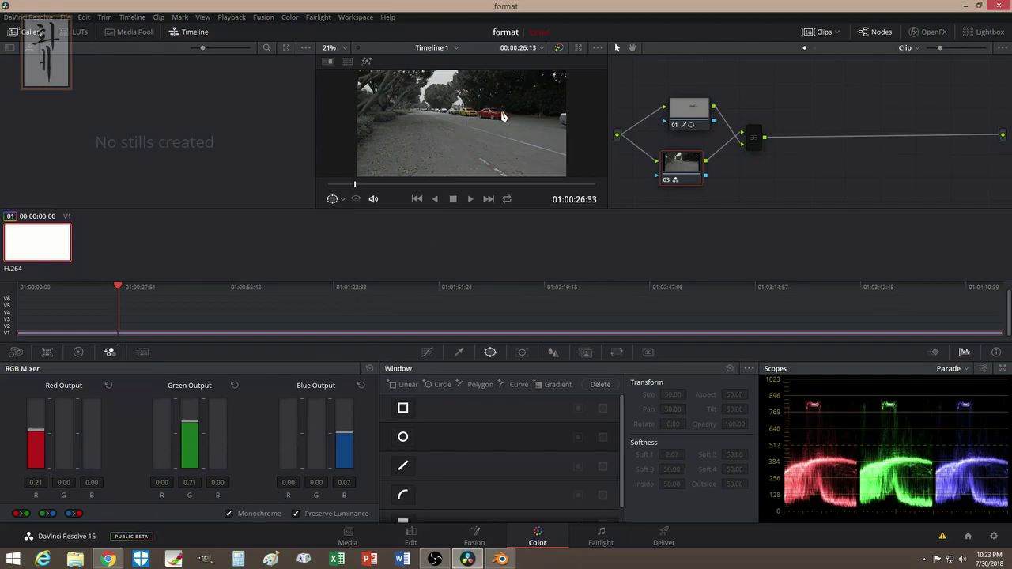
# Review the selective color result in the Color page viewer and on the Edit page around 01:00:28.
pyautogui.moveTo(355, 187); pyautogui.dragTo(356, 187)
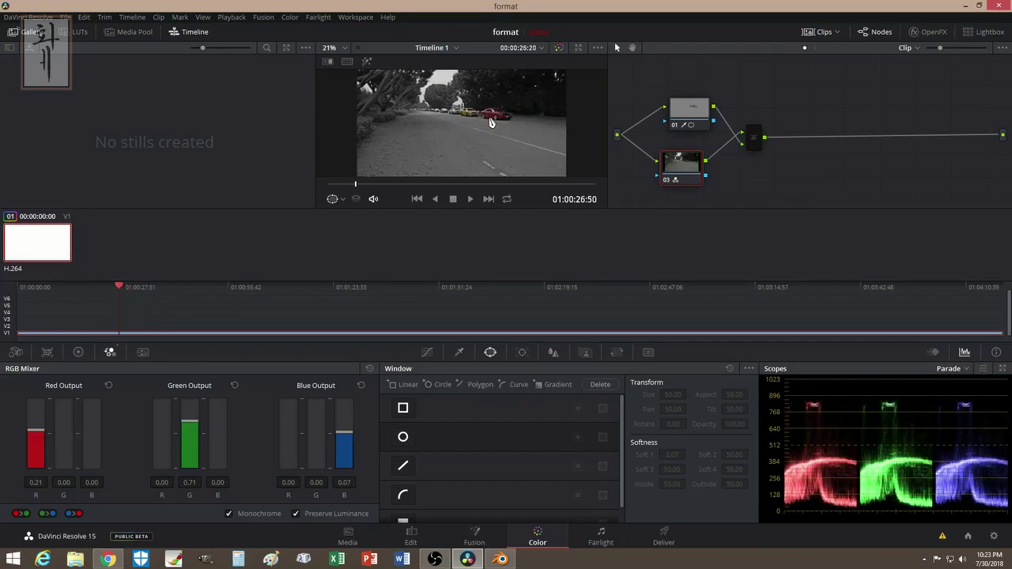
pyautogui.click(754, 137)
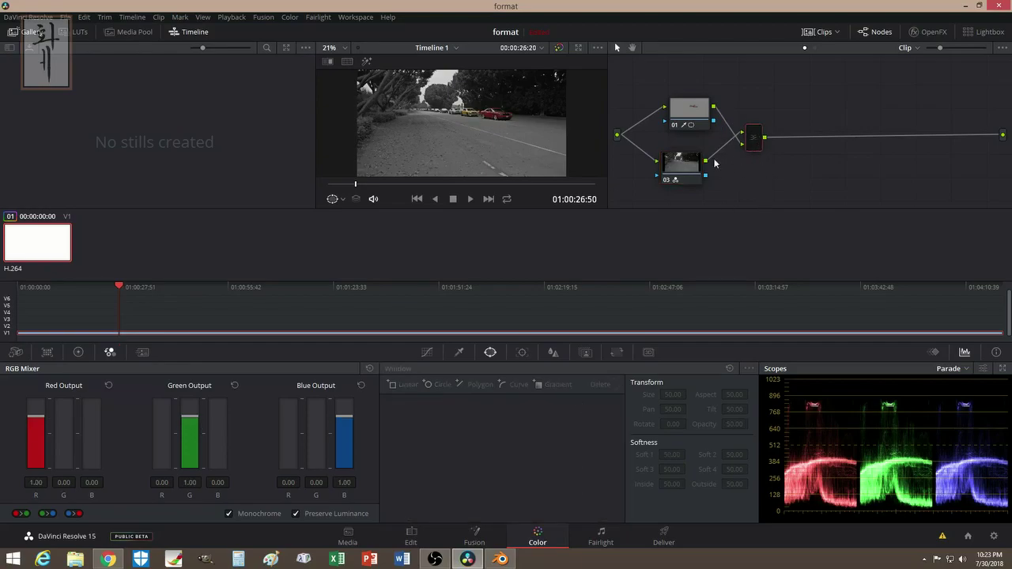
pyautogui.click(411, 535)
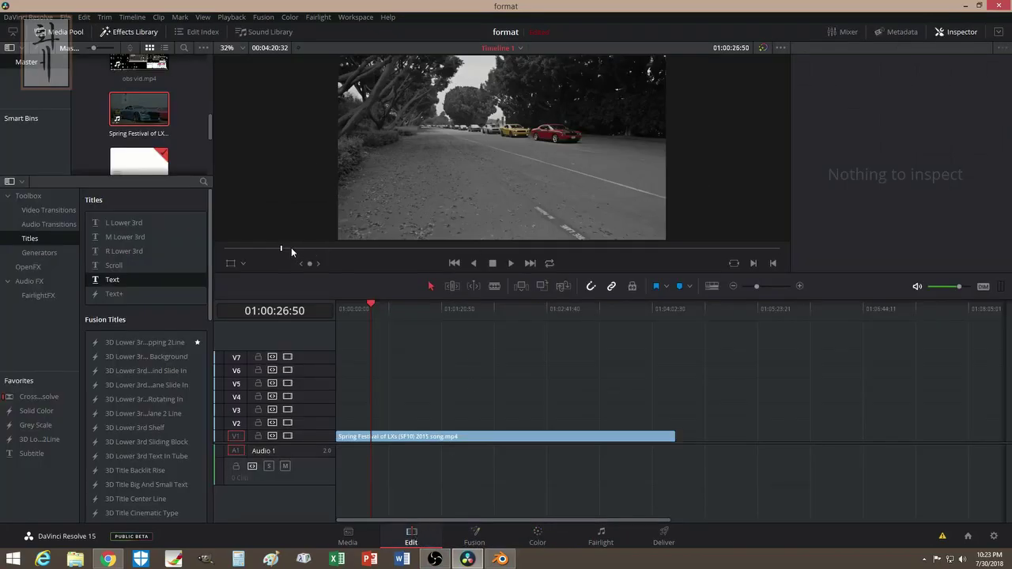
pyautogui.moveTo(280, 251); pyautogui.dragTo(284, 249)
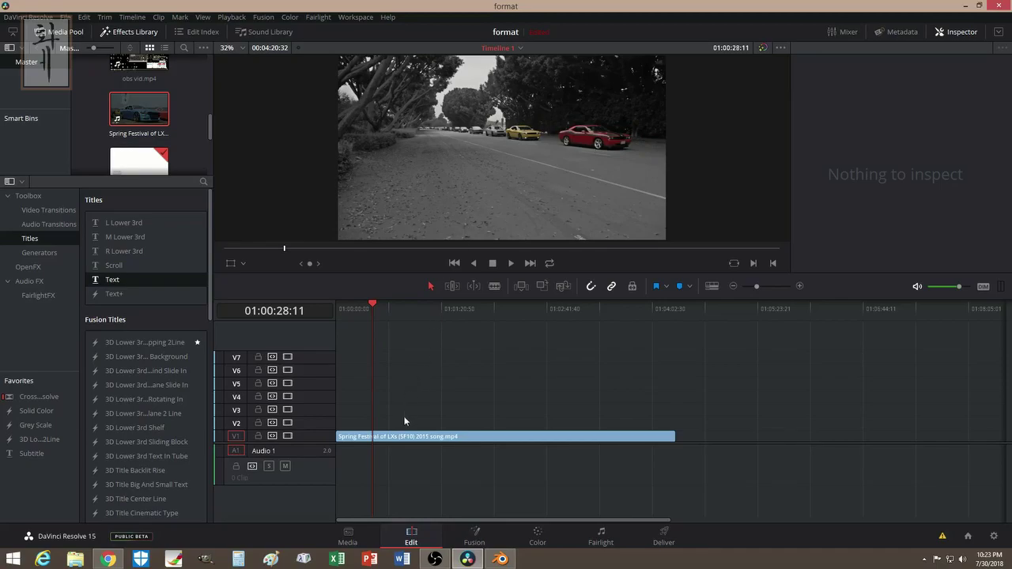
pyautogui.moveTo(374, 308); pyautogui.dragTo(372, 307)
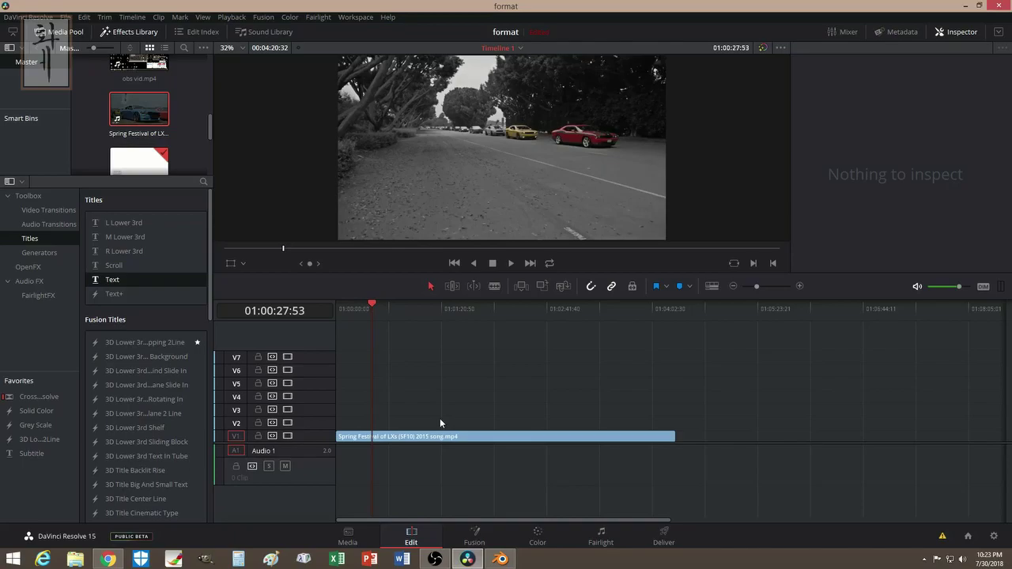
# Switch to Blender and add the movie strip "Spring Festival of LXs (SF10) 2015 song.mp4" from the Desktop to the sequencer.
pyautogui.click(500, 559)
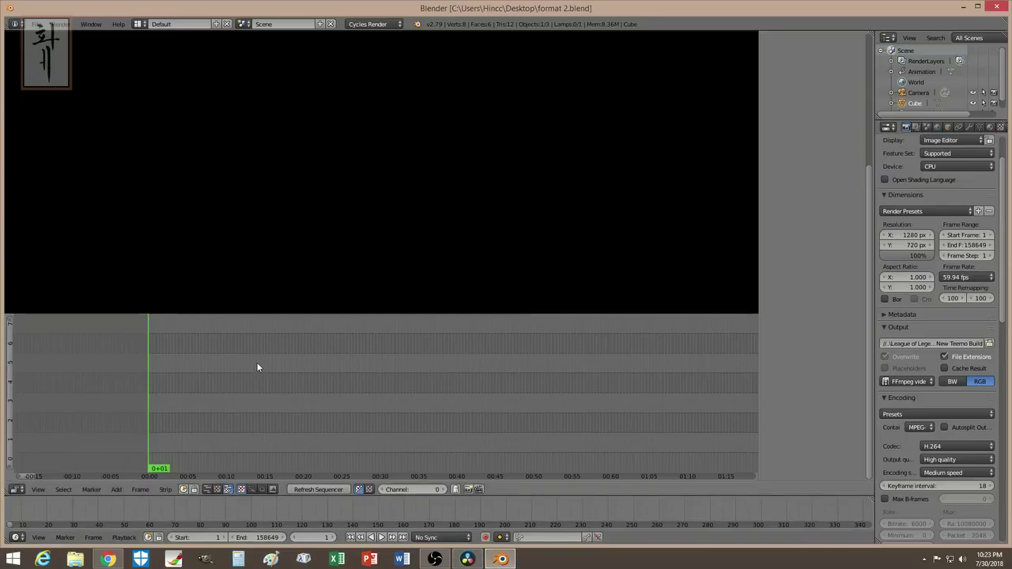
pyautogui.click(116, 489)
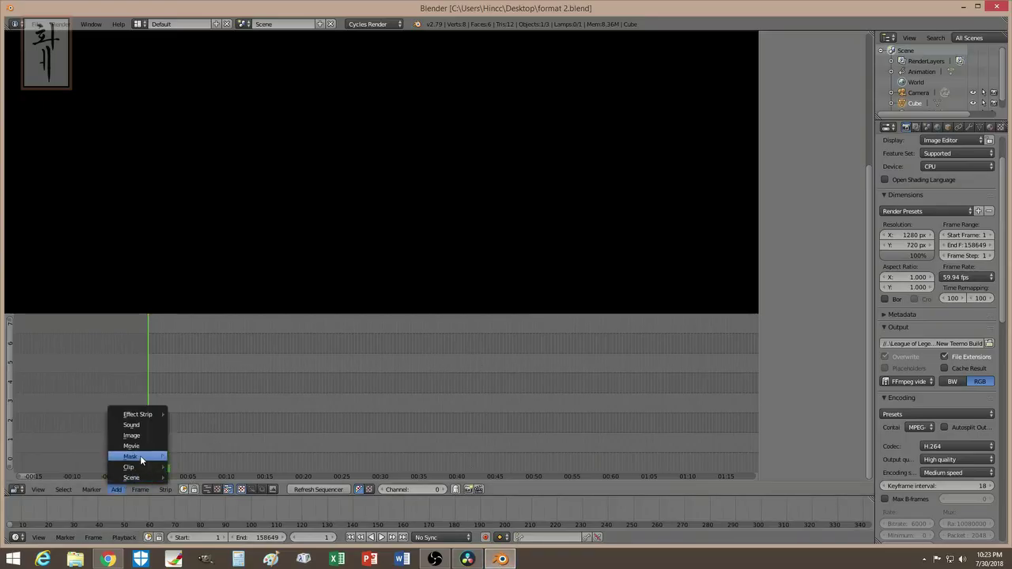
pyautogui.click(139, 445)
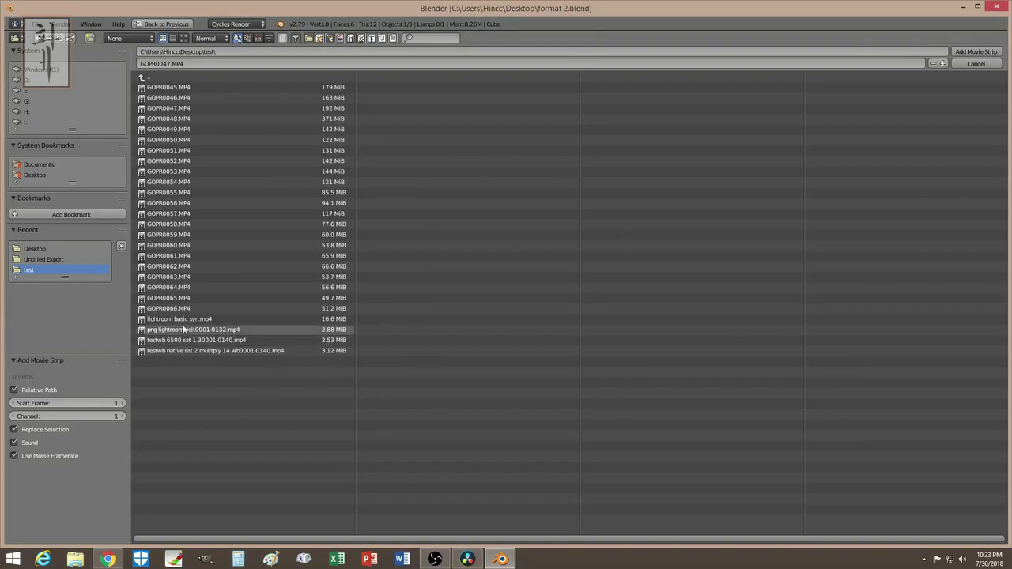
pyautogui.click(38, 174)
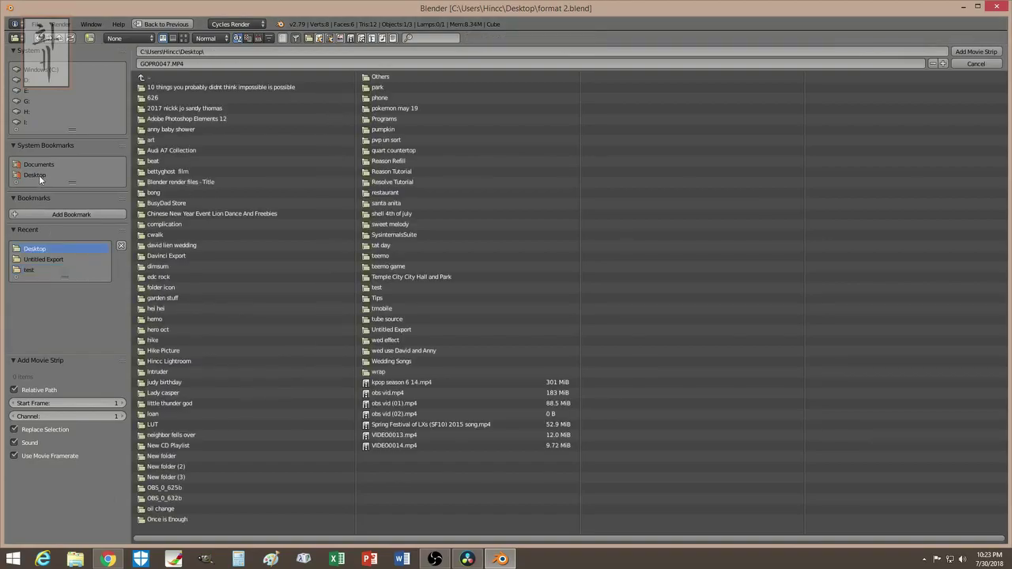
pyautogui.click(411, 425)
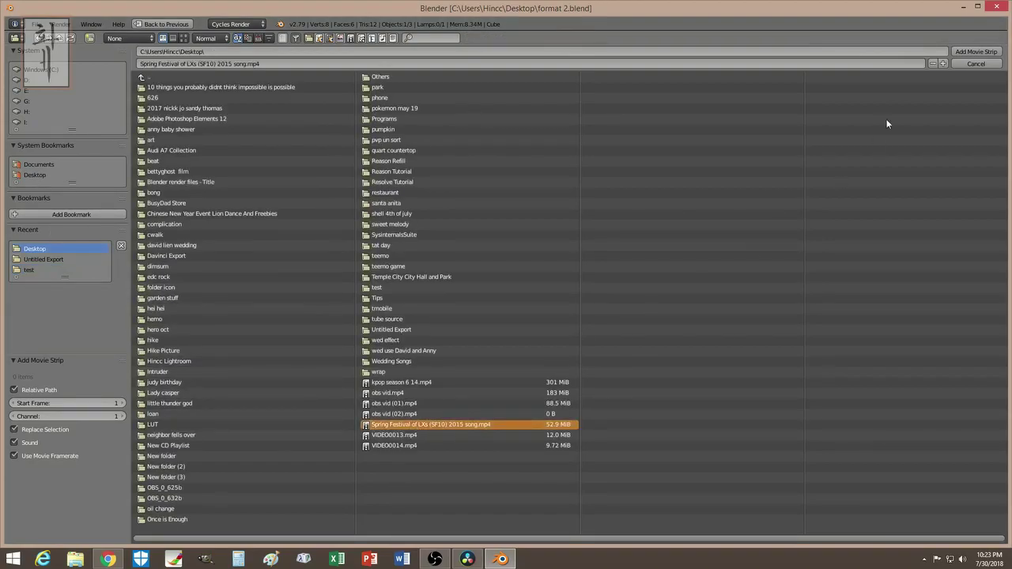
pyautogui.click(975, 52)
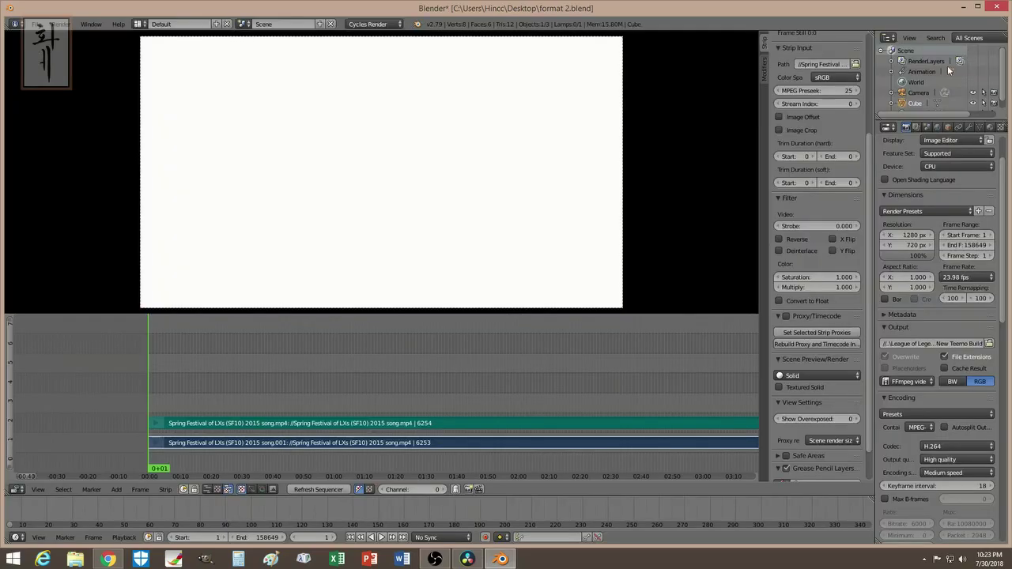
# Delete the movie's sound strip from channel 2 and go to 27+21, where the red and yellow cars appear.
pyautogui.rightClick(234, 423)
pyautogui.scroll(5, 836, 184)
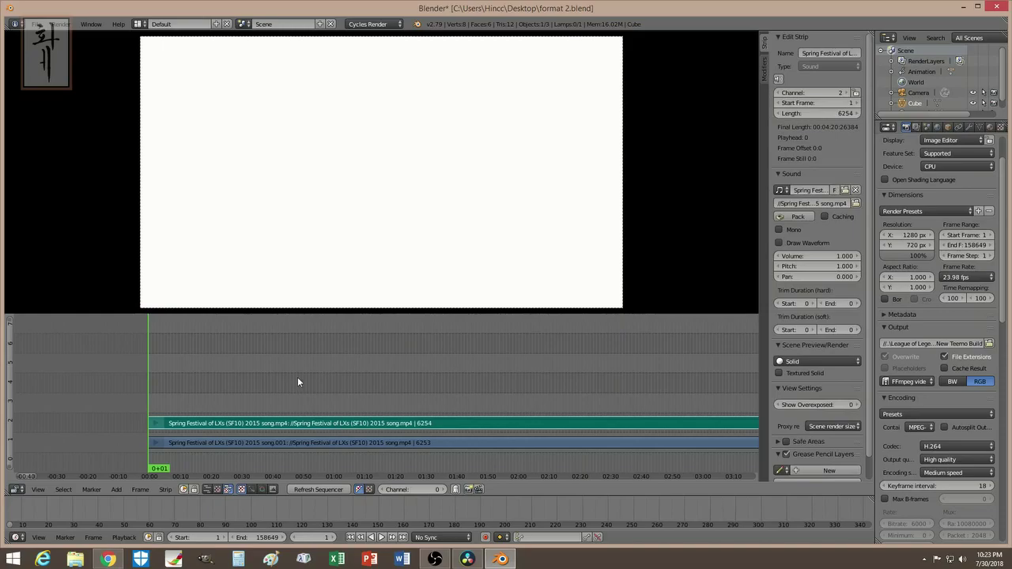
pyautogui.press('x')
pyautogui.click(269, 427)
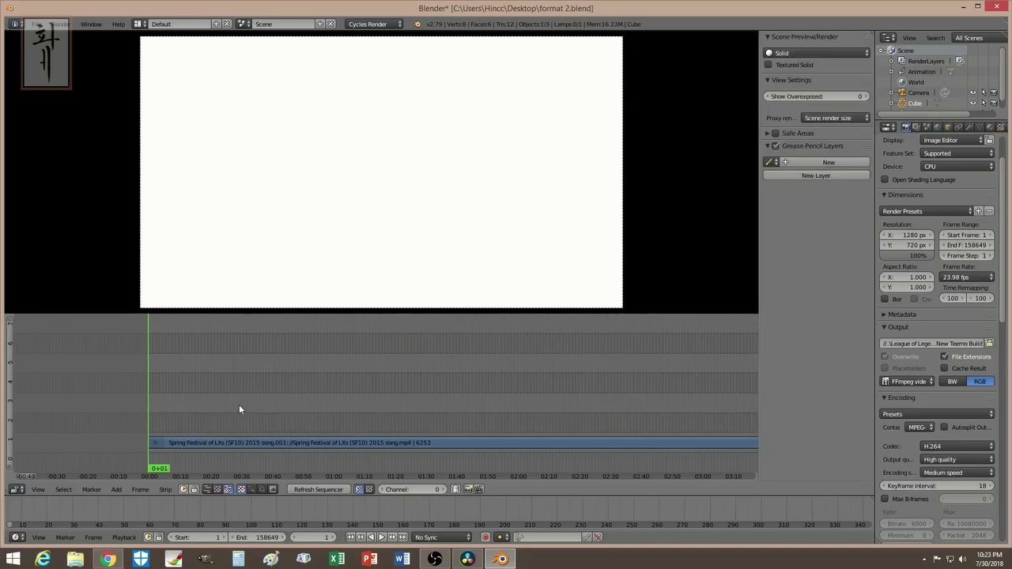
pyautogui.click(238, 404)
pyautogui.click(234, 404)
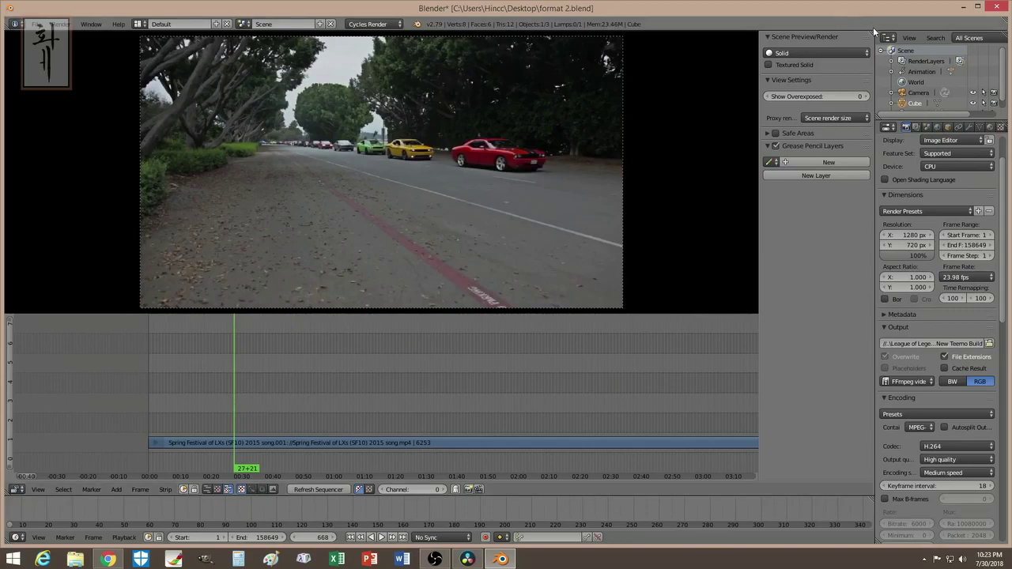
# Split the sequencer area in two and change the wider part to the UV/Image Editor.
pyautogui.moveTo(870, 33); pyautogui.dragTo(598, 52)
pyautogui.click(15, 489)
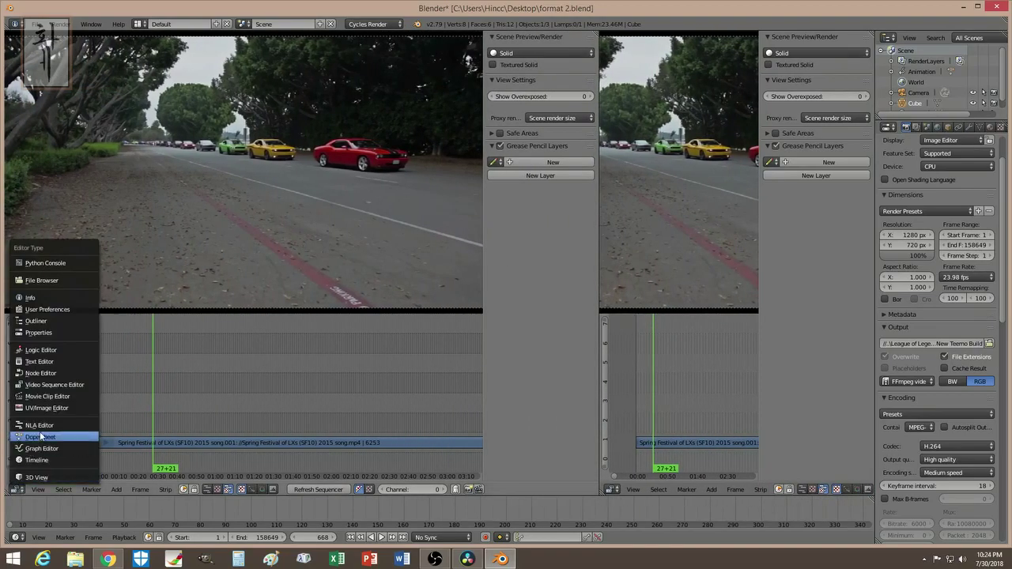
pyautogui.click(45, 408)
pyautogui.scroll(-3, 233, 328)
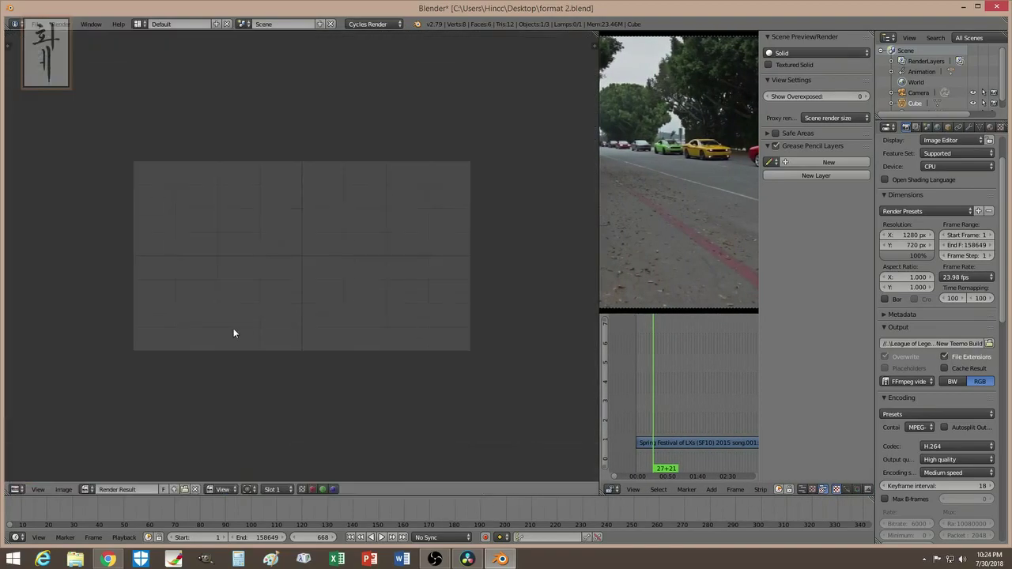
# Widen the video sequencer area until the whole preview frame shows, narrowing the UV/Image Editor to a thin strip.
pyautogui.scroll(3, 235, 329)
pyautogui.scroll(-1, 272, 348)
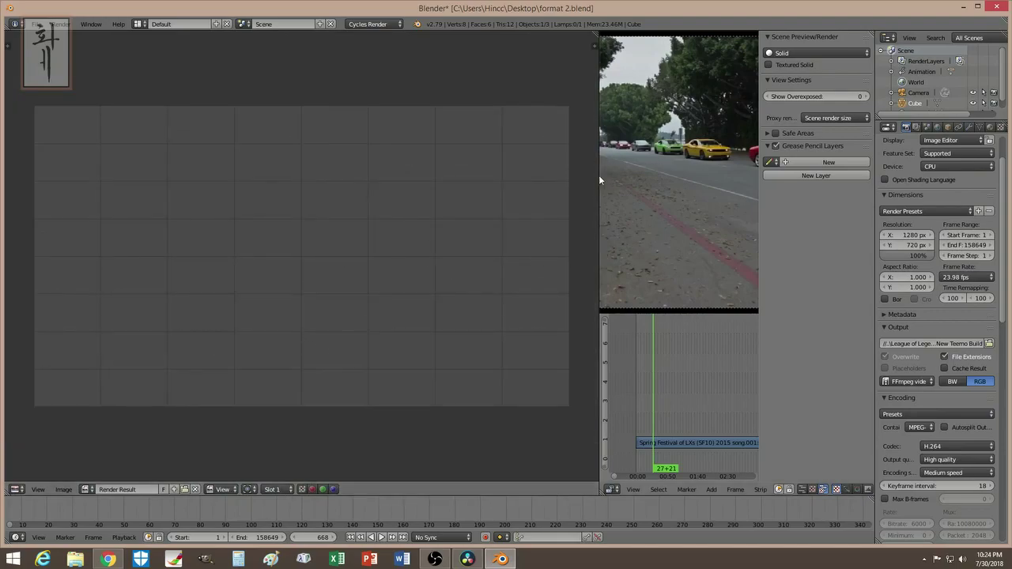
pyautogui.moveTo(602, 175); pyautogui.dragTo(92, 202)
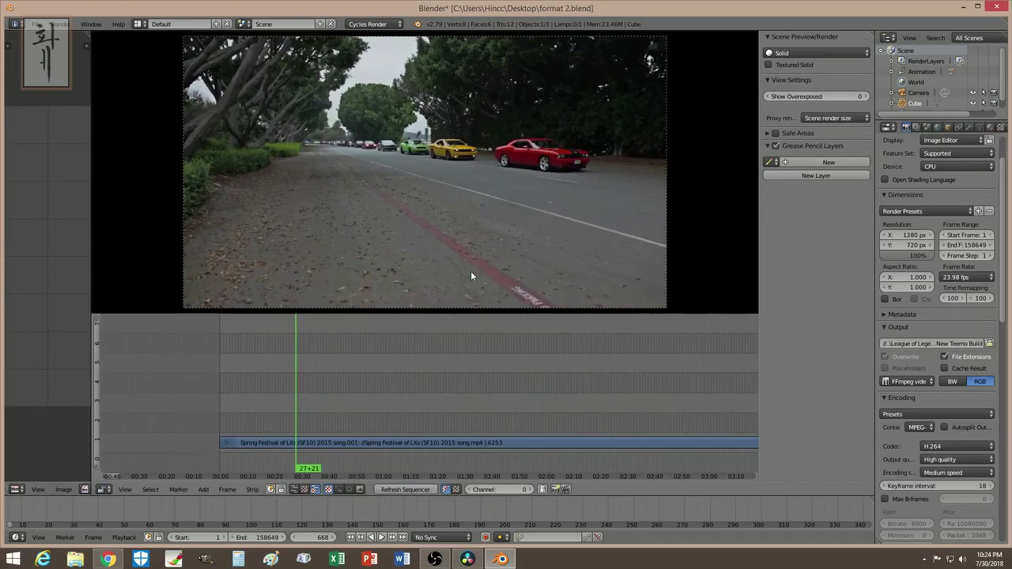
# Add a Hue Correct modifier to the movie strip in channel 1.
pyautogui.rightClick(360, 446)
pyautogui.scroll(-5, 833, 348)
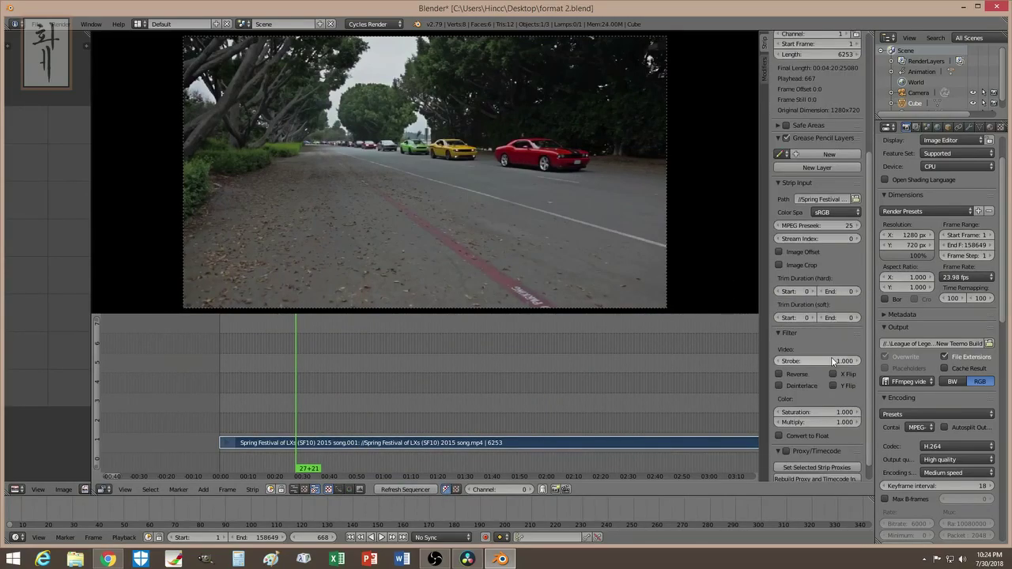
pyautogui.scroll(-1, 831, 357)
pyautogui.click(762, 71)
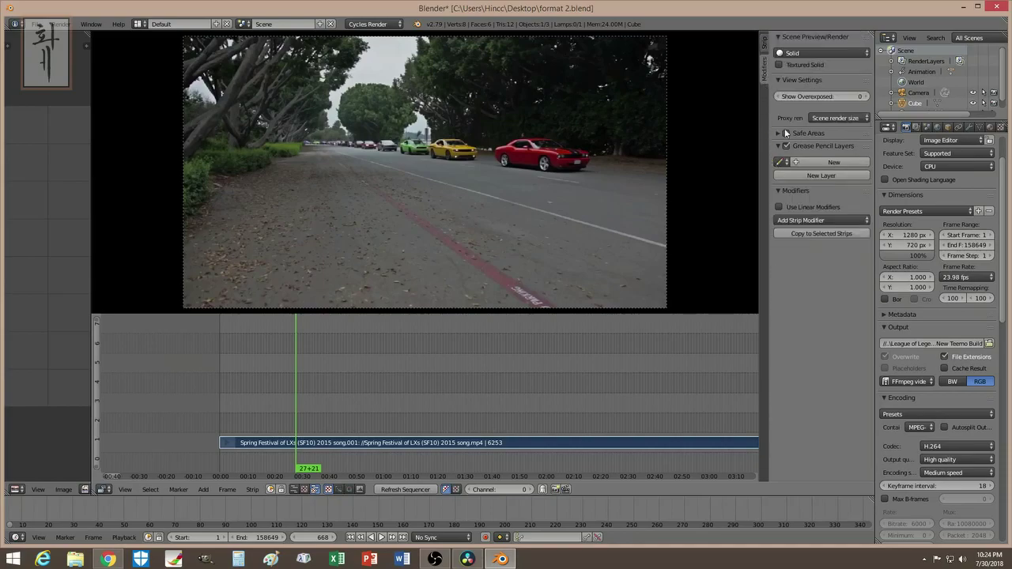
pyautogui.click(813, 216)
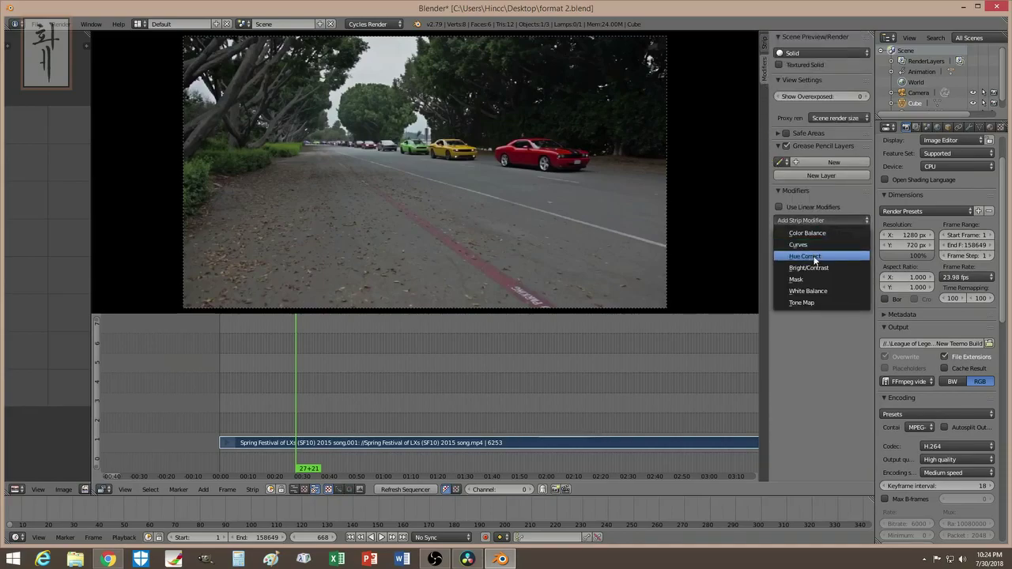
pyautogui.click(818, 255)
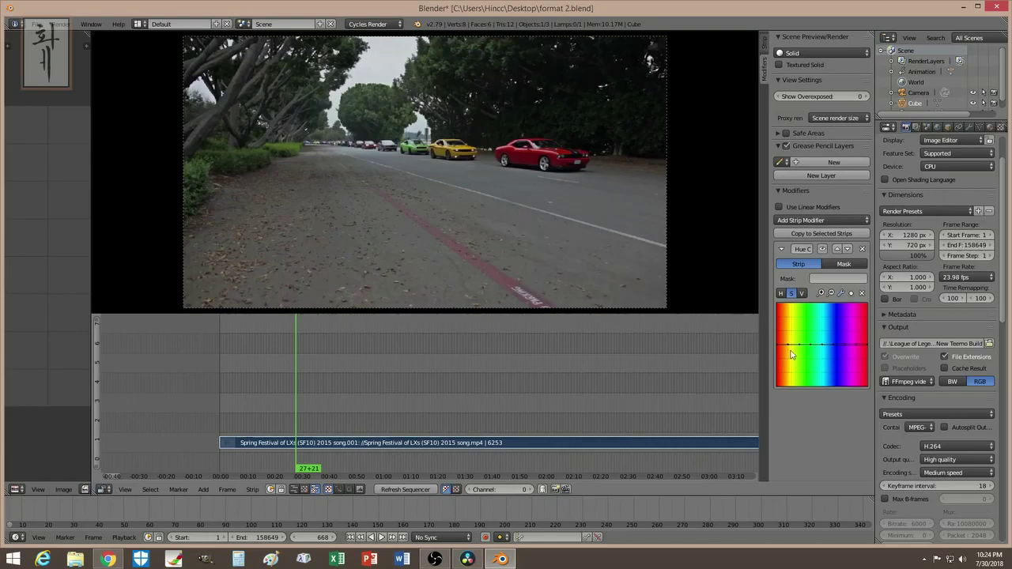
# Pull the Hue Correct saturation curve down to 0 from green through magenta, keep yellow, and set the red end point to about 0.58.
pyautogui.moveTo(814, 346); pyautogui.dragTo(814, 387)
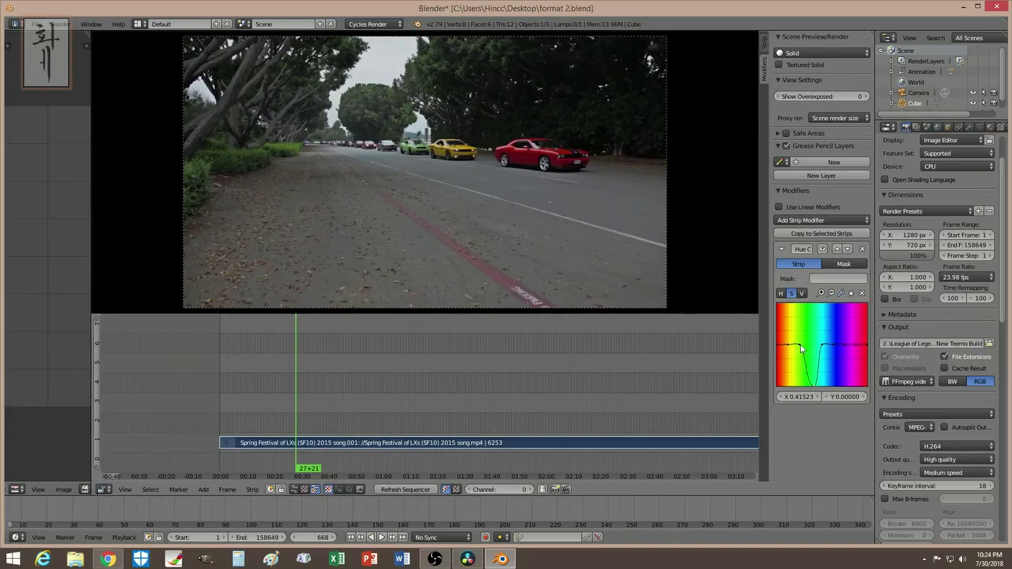
pyautogui.moveTo(801, 345); pyautogui.dragTo(808, 387)
pyautogui.moveTo(779, 348); pyautogui.dragTo(777, 387)
pyautogui.moveTo(857, 346); pyautogui.dragTo(840, 387)
pyautogui.moveTo(833, 345); pyautogui.dragTo(823, 387)
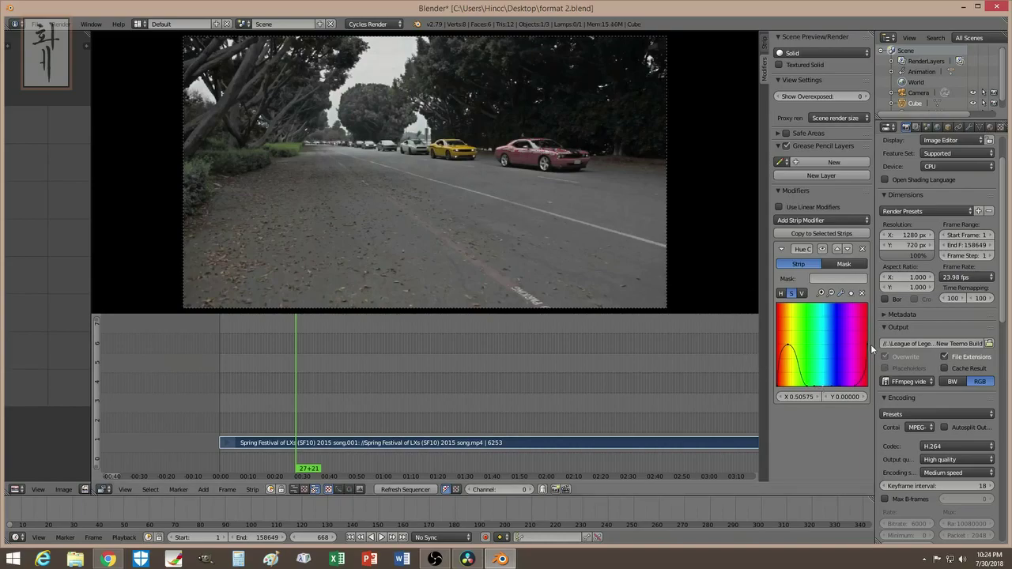
pyautogui.moveTo(866, 343); pyautogui.dragTo(864, 337)
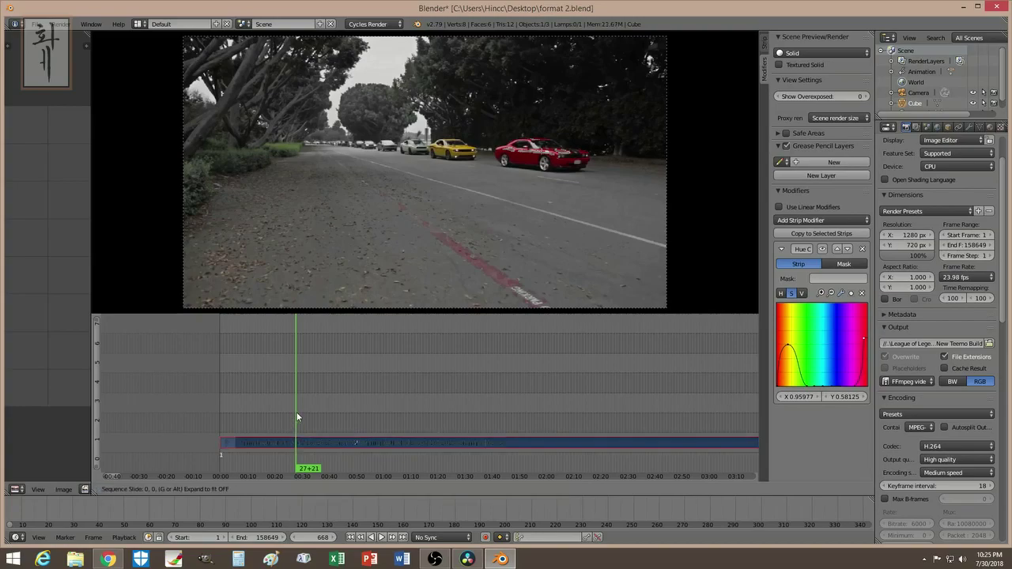
# Duplicate the movie strip into channel 2 and snap its start to frame 1.
pyautogui.hotkey('shift', 'd')
pyautogui.click(298, 417)
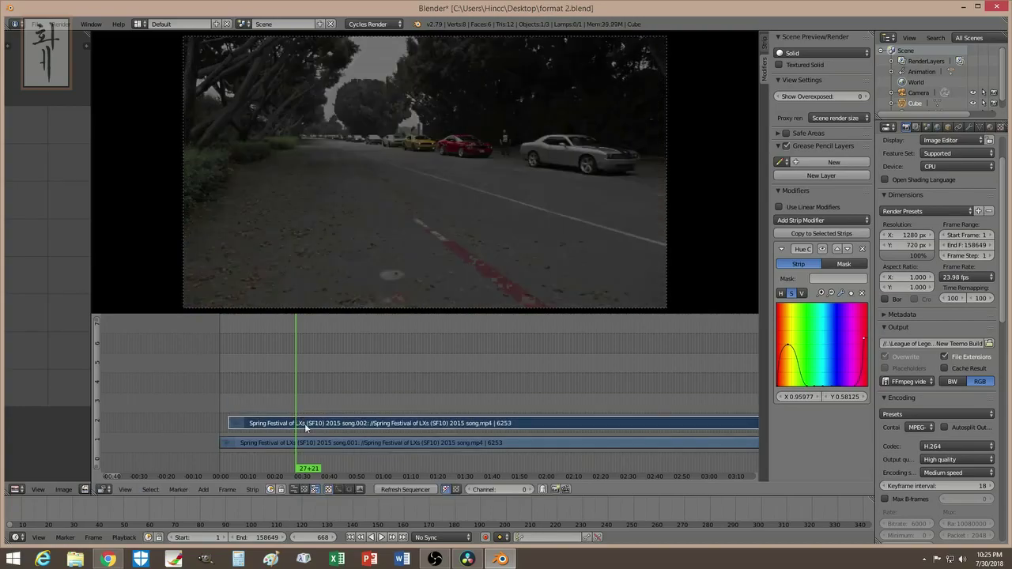
pyautogui.click(351, 538)
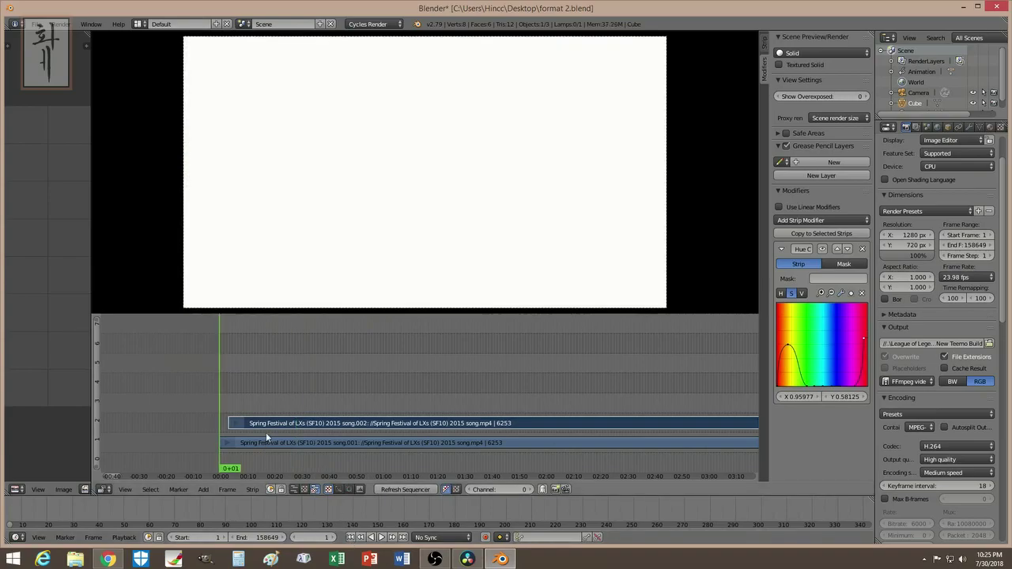
pyautogui.click(269, 424)
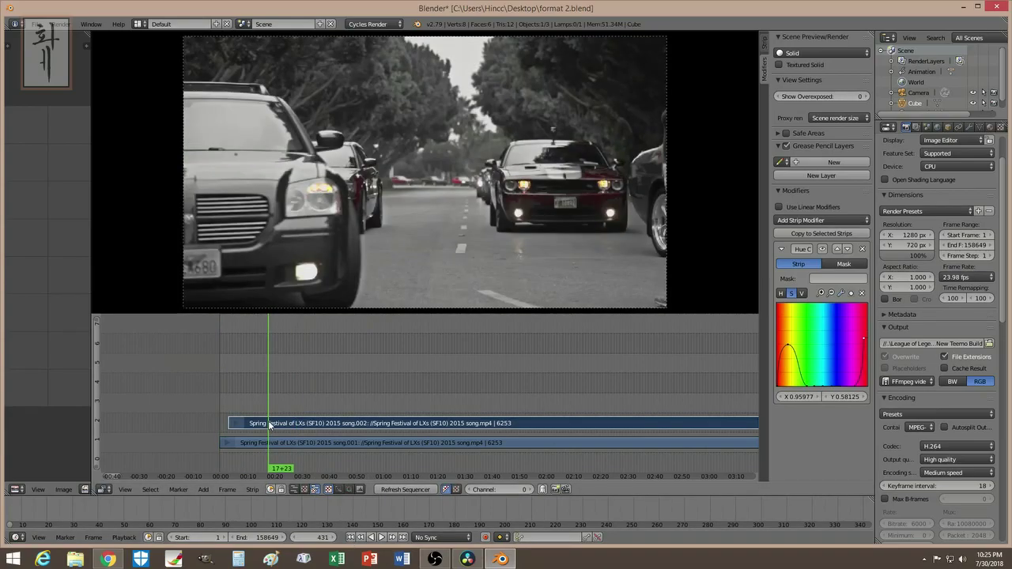
pyautogui.hotkey('shift', 's')
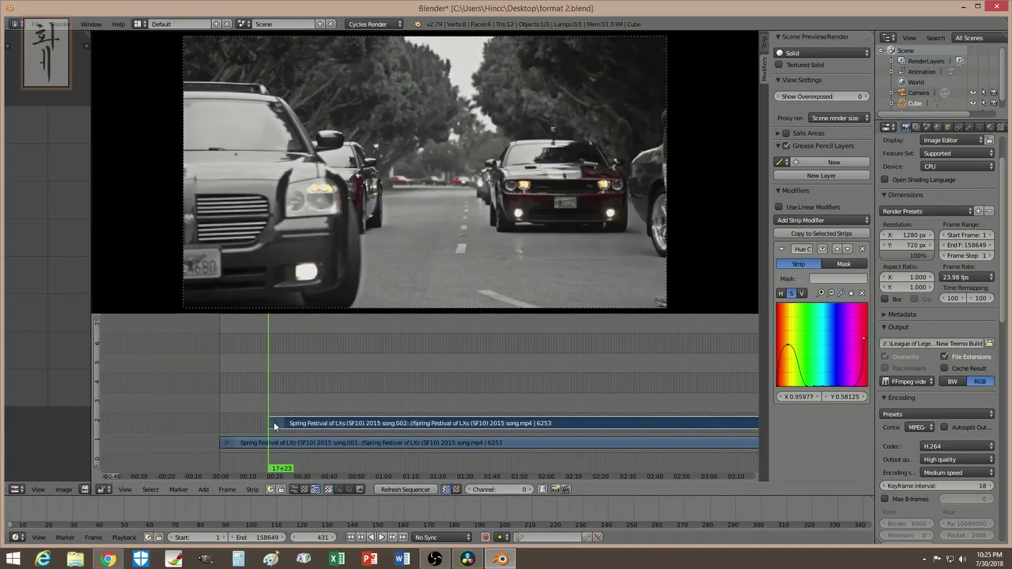
pyautogui.hotkey('shift', 'Left')
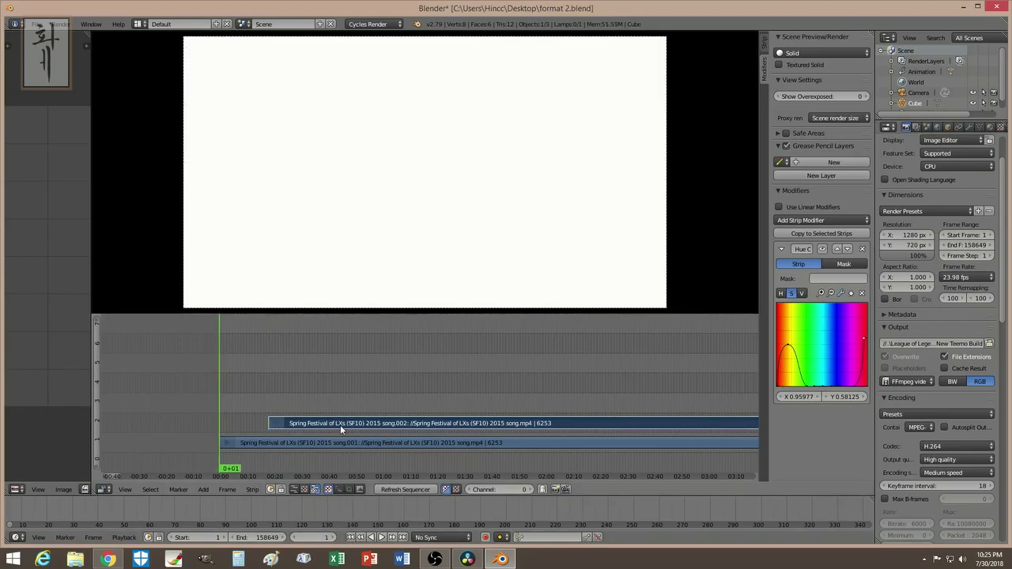
pyautogui.hotkey('shift', 's')
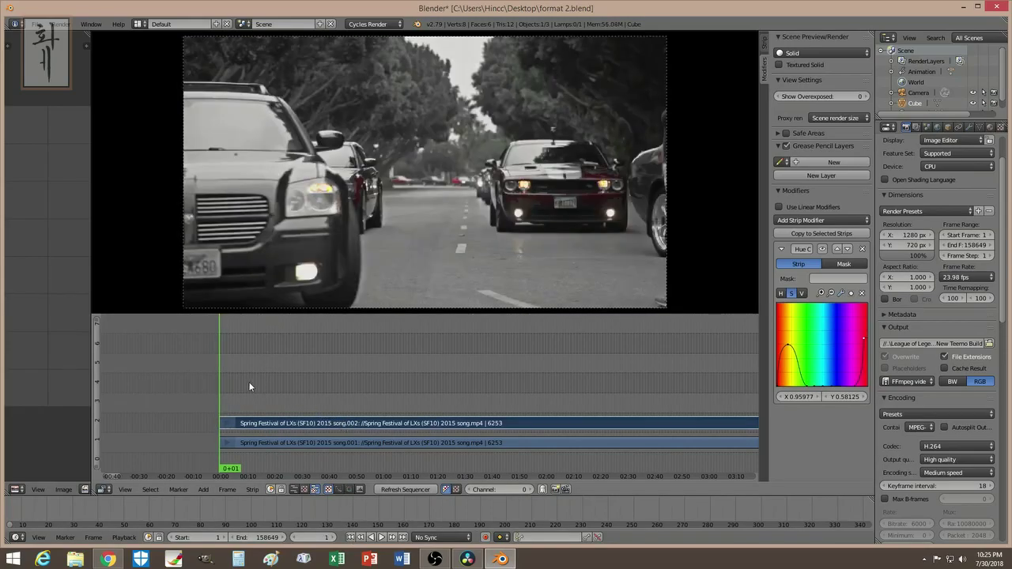
# Remove the Hue Correct modifier from both movie strips and place the playhead at 26+07.
pyautogui.hotkey('alt', 'a')
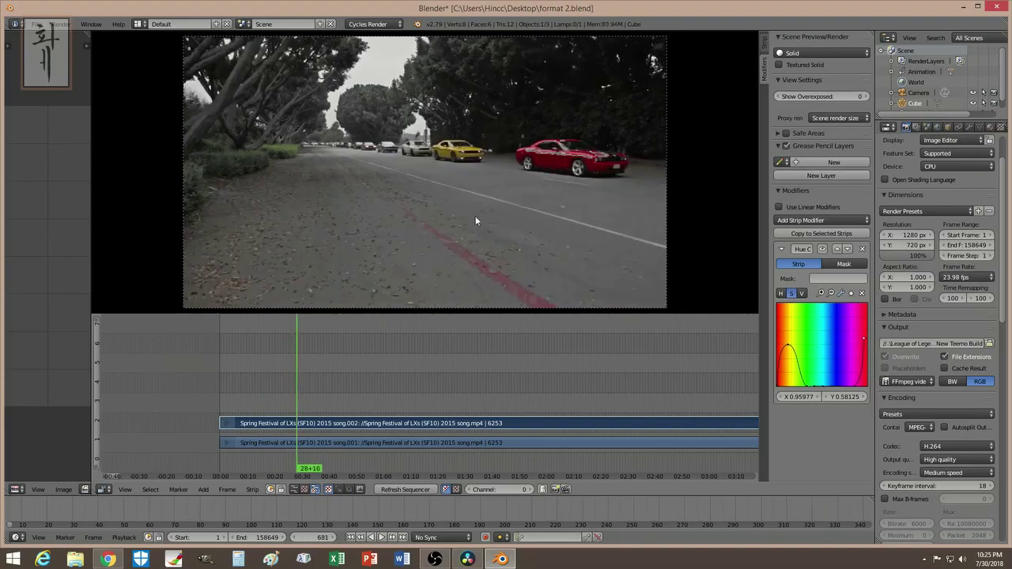
pyautogui.click(336, 445)
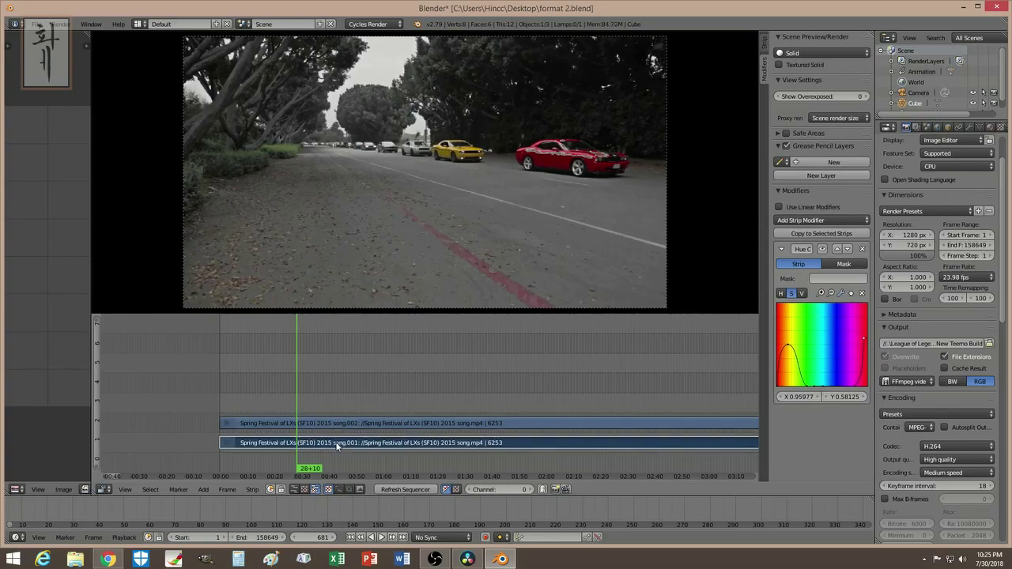
pyautogui.click(863, 249)
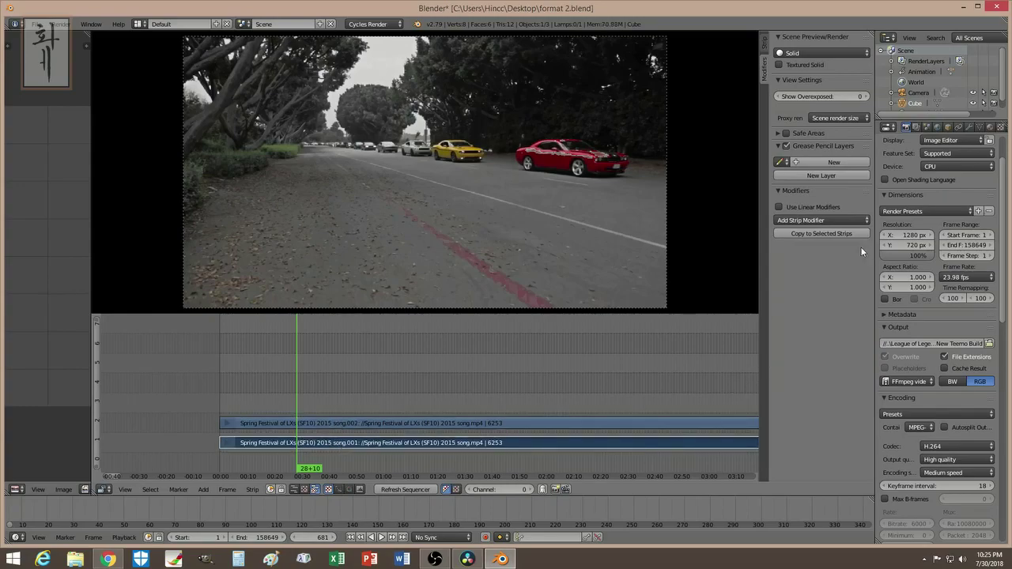
pyautogui.click(300, 424)
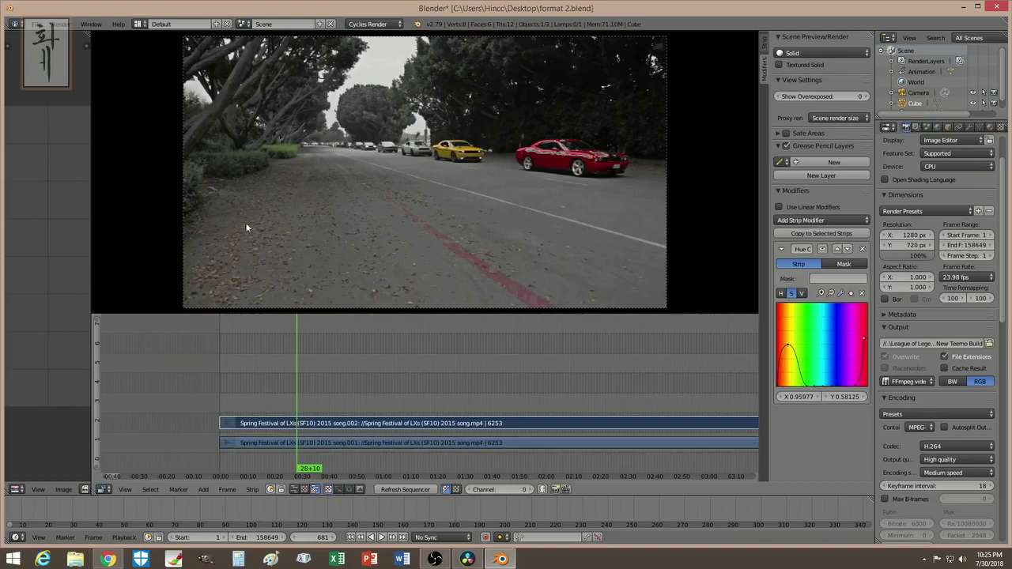
pyautogui.click(291, 443)
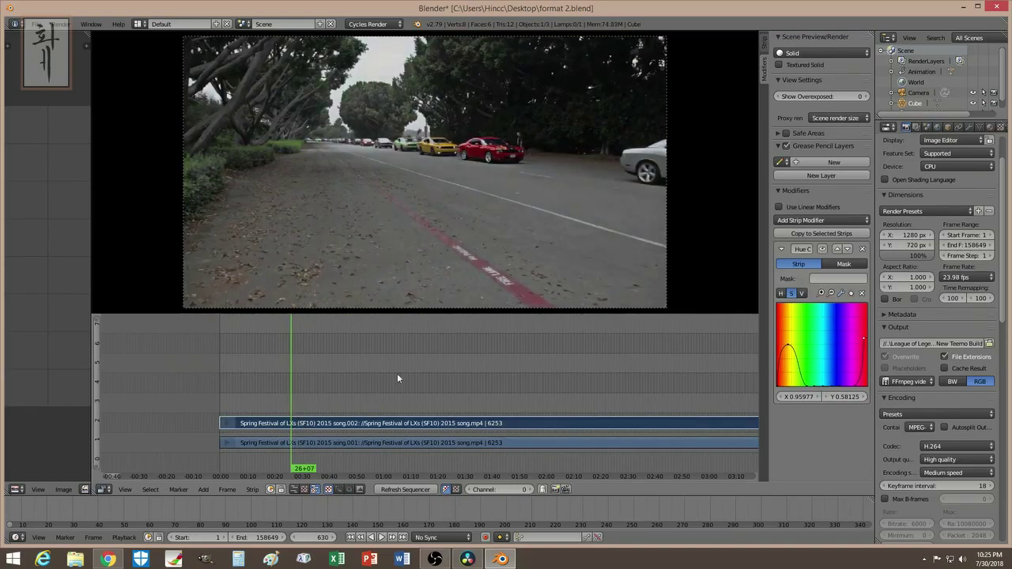
pyautogui.click(862, 250)
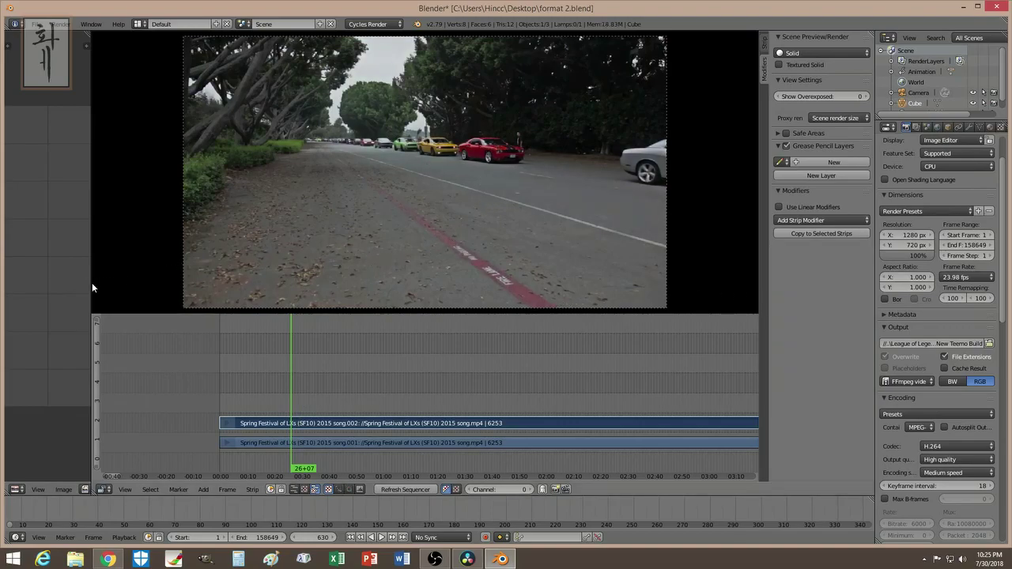
# Widen the image editor, switch it to Mask mode and create a new mask named "car".
pyautogui.moveTo(90, 286); pyautogui.dragTo(512, 303)
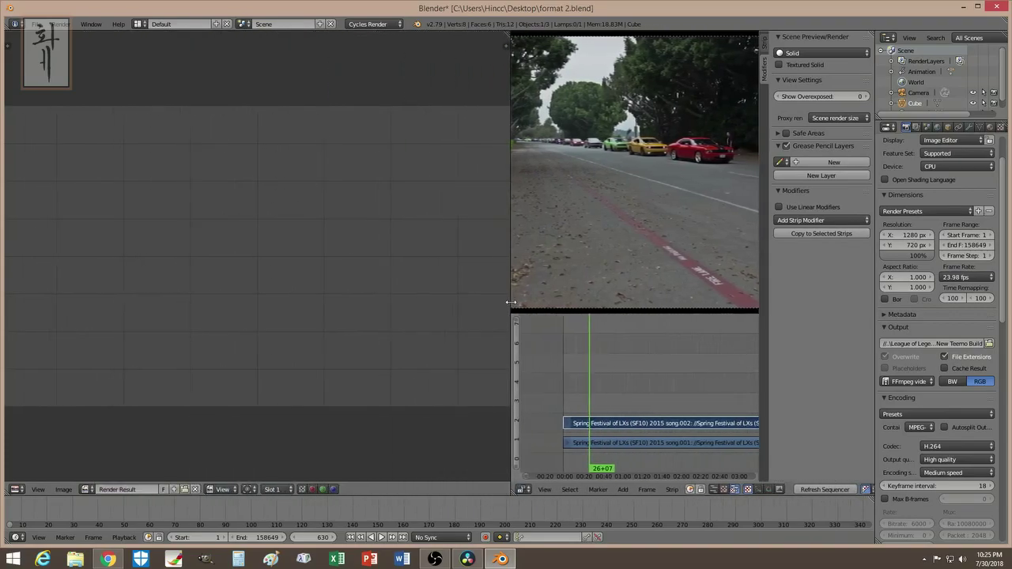
pyautogui.scroll(-3, 381, 263)
pyautogui.scroll(2, 374, 266)
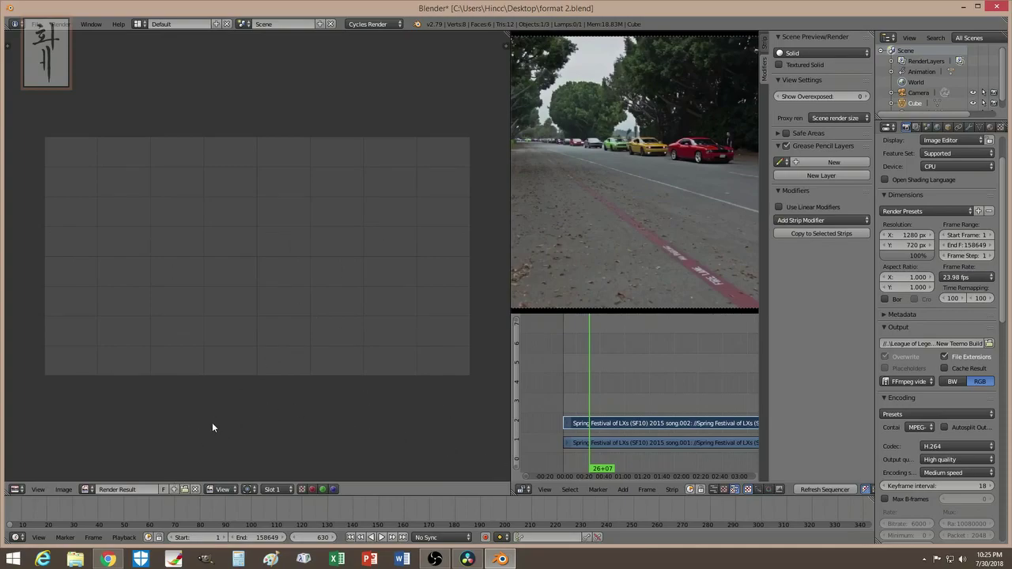
pyautogui.click(222, 489)
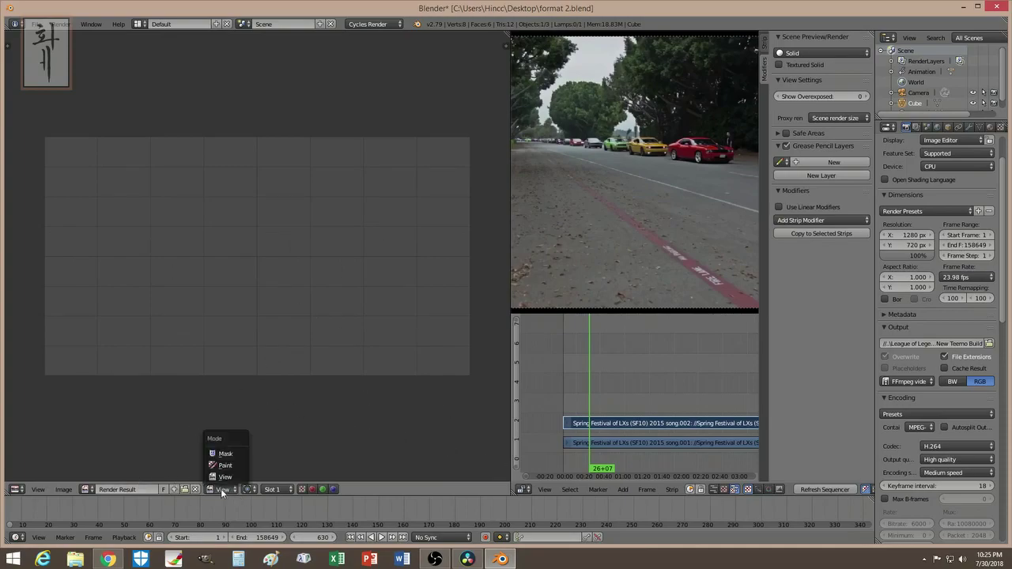
pyautogui.click(228, 455)
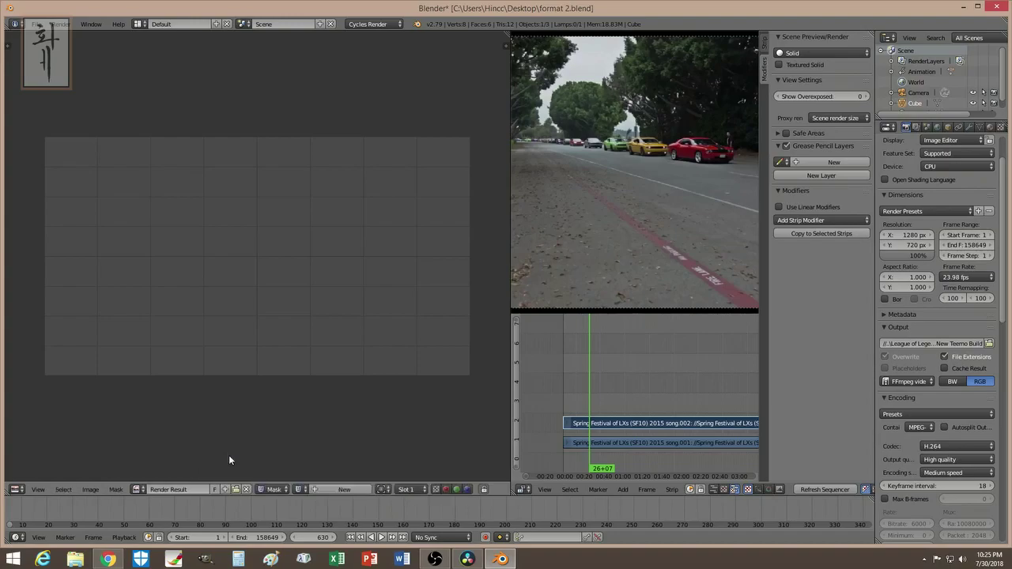
pyautogui.click(341, 492)
pyautogui.click(347, 491)
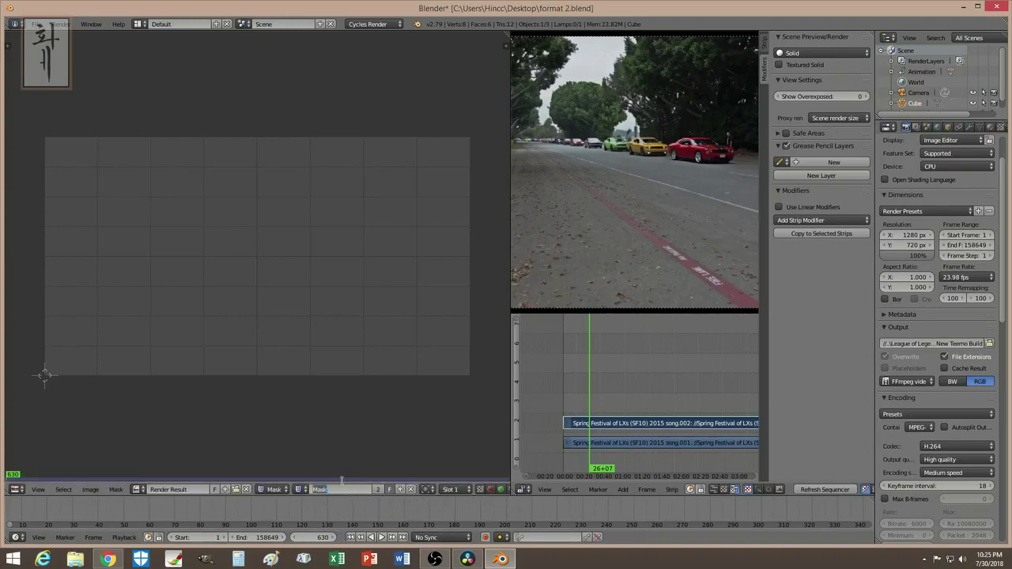
pyautogui.write('car')
# Open "Spring Festival of LXs (SF10) 2015 song.mp4" from the Desktop in the image editor and enable Auto Refresh for it.
pyautogui.click(236, 490)
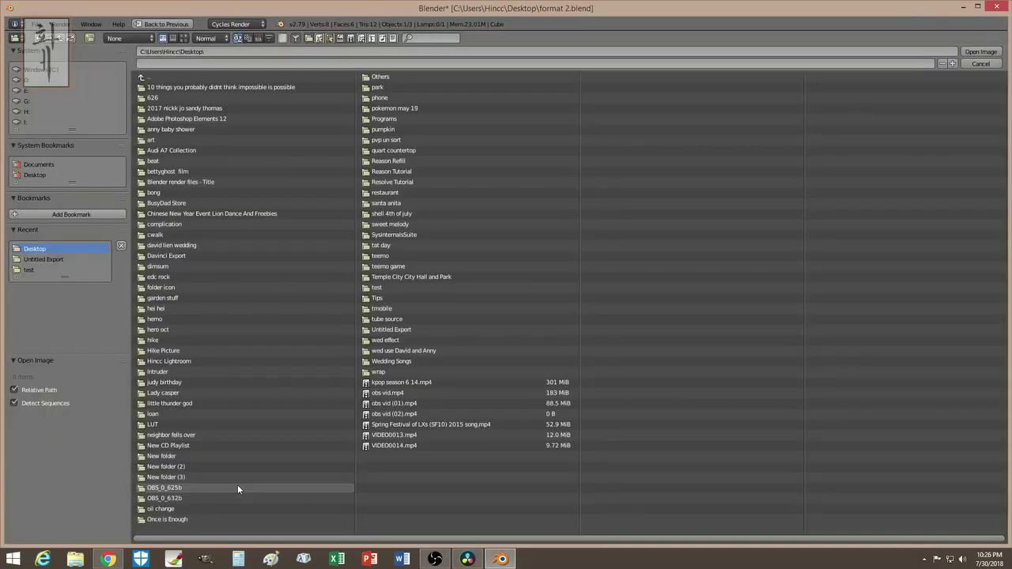
pyautogui.click(427, 425)
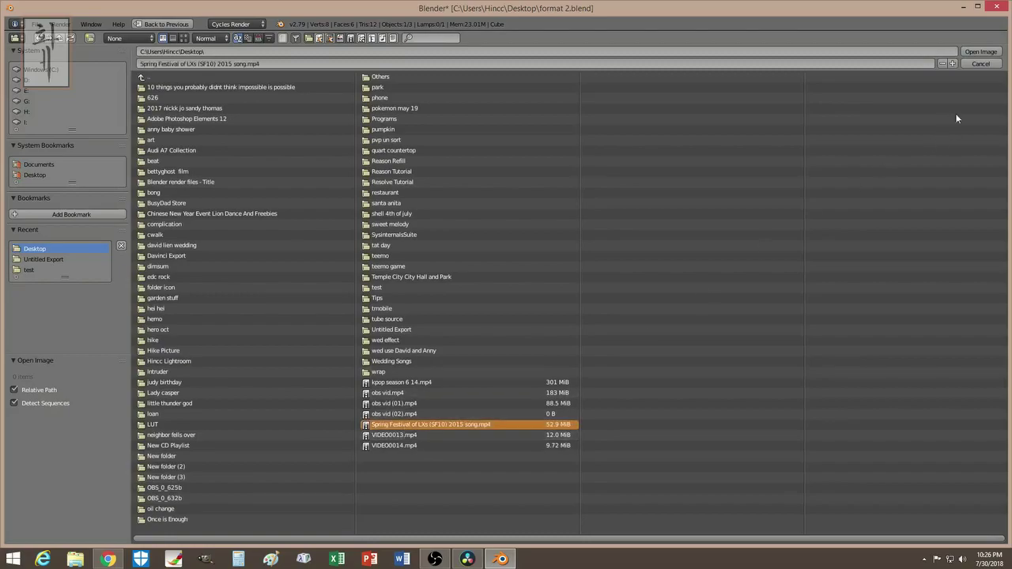
pyautogui.click(980, 51)
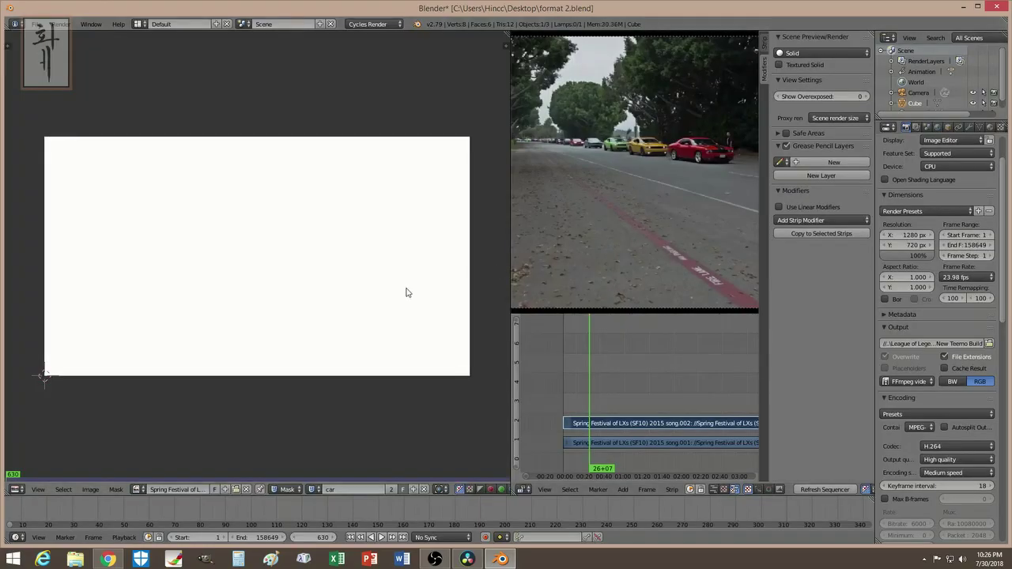
pyautogui.press('n')
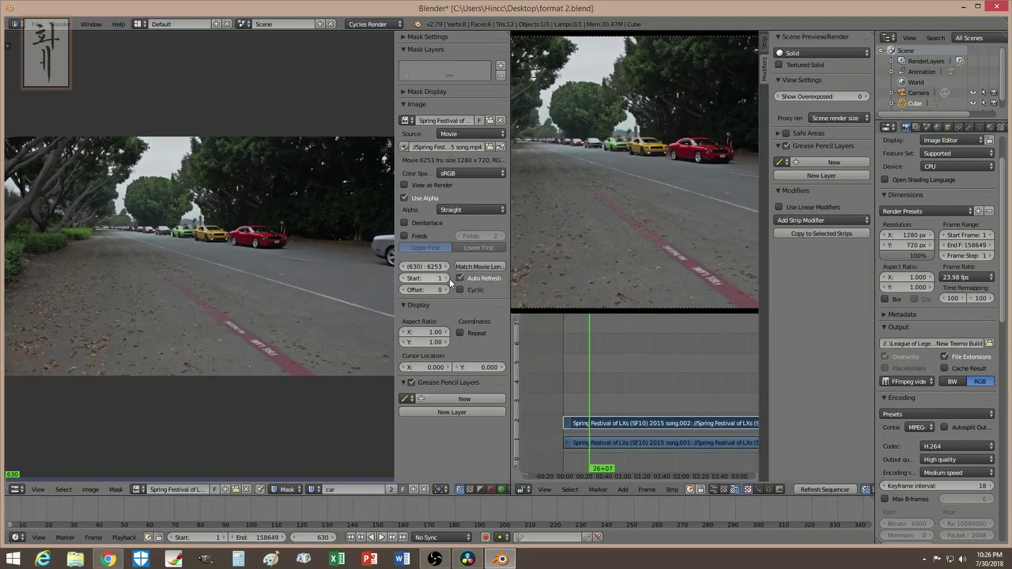
pyautogui.press('n')
# Enlarge the image editor and draw a closed mask outline around the yellow and red cars at frame 630.
pyautogui.moveTo(510, 265); pyautogui.dragTo(608, 263)
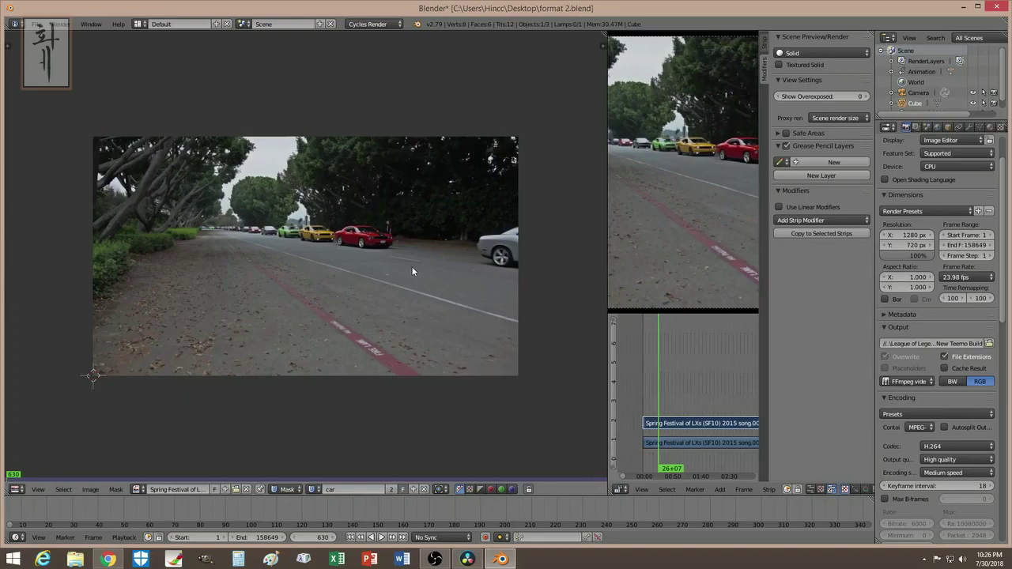
pyautogui.moveTo(398, 235)
pyautogui.mouseDown()
pyautogui.moveTo(388, 250)
pyautogui.moveTo(335, 247)
pyautogui.moveTo(302, 239)
pyautogui.moveTo(302, 221)
pyautogui.moveTo(385, 224)
pyautogui.moveTo(394, 241)
pyautogui.mouseUp()
pyautogui.moveTo(302, 240); pyautogui.dragTo(299, 241)
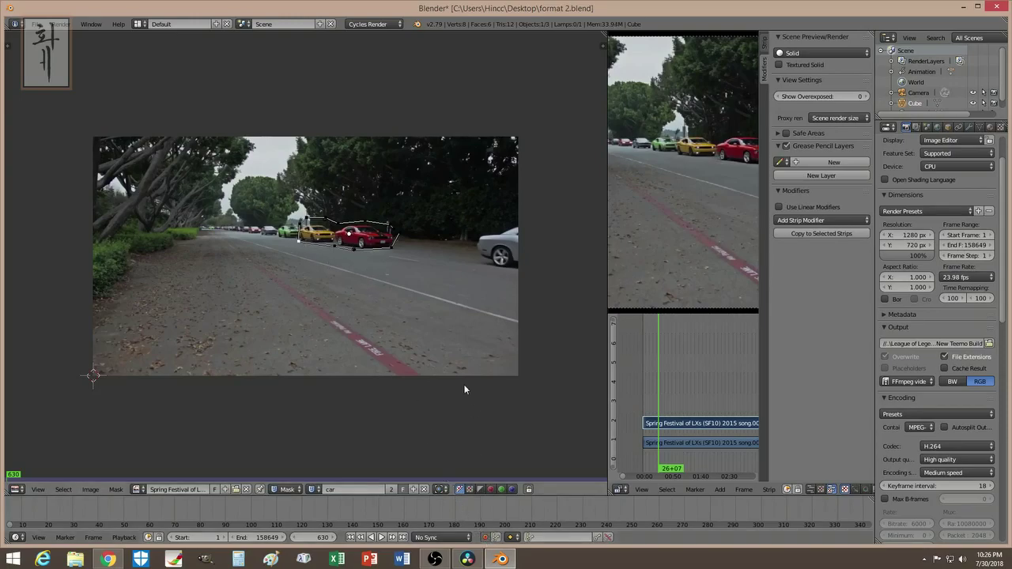
# At frame 654, move the mask and reshape its outline to fit around the yellow and red cars.
pyautogui.press('Right')
pyautogui.press('Right')
pyautogui.press('Right')
pyautogui.press('Right')
pyautogui.press('Right')
pyautogui.press('Right')
pyautogui.press('Right')
pyautogui.press('Right')
pyautogui.press('Right')
pyautogui.press('Right')
pyautogui.press('Right')
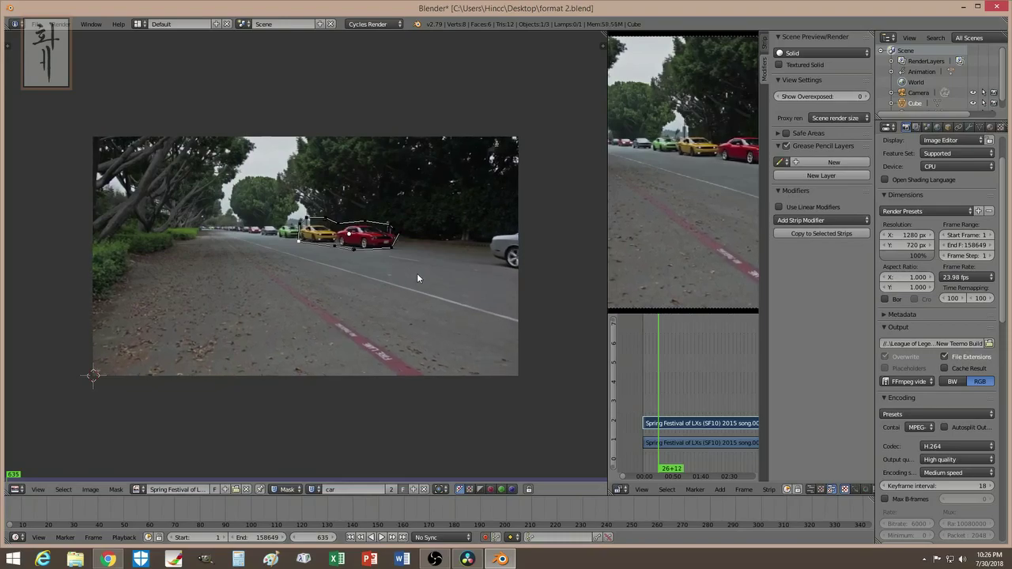
pyautogui.press('Right')
pyautogui.press('Right')
pyautogui.press('Right')
pyautogui.press('Right')
pyautogui.press('Right')
pyautogui.press('Right')
pyautogui.press('Right')
pyautogui.press('Right')
pyautogui.press('Right')
pyautogui.press('Right')
pyautogui.press('Right')
pyautogui.press('Right')
pyautogui.press('Right')
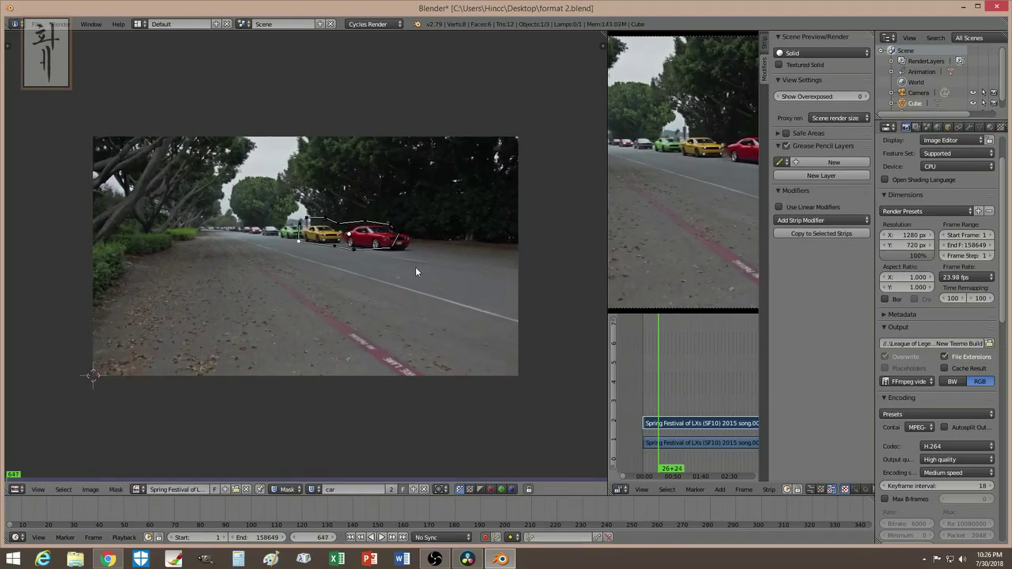
pyautogui.press('a')
pyautogui.press('g')
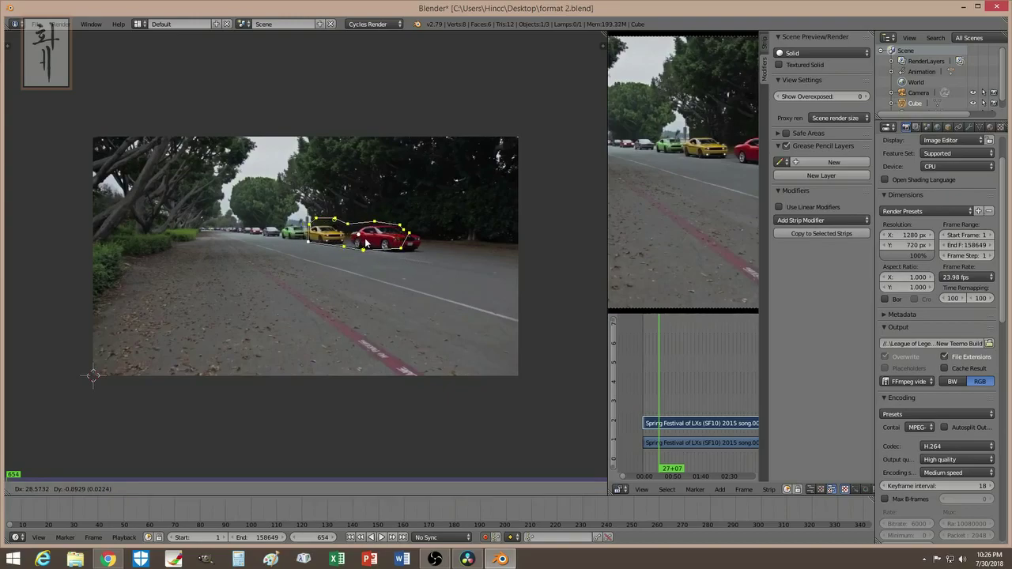
pyautogui.click(380, 247)
pyautogui.moveTo(320, 245); pyautogui.dragTo(310, 220)
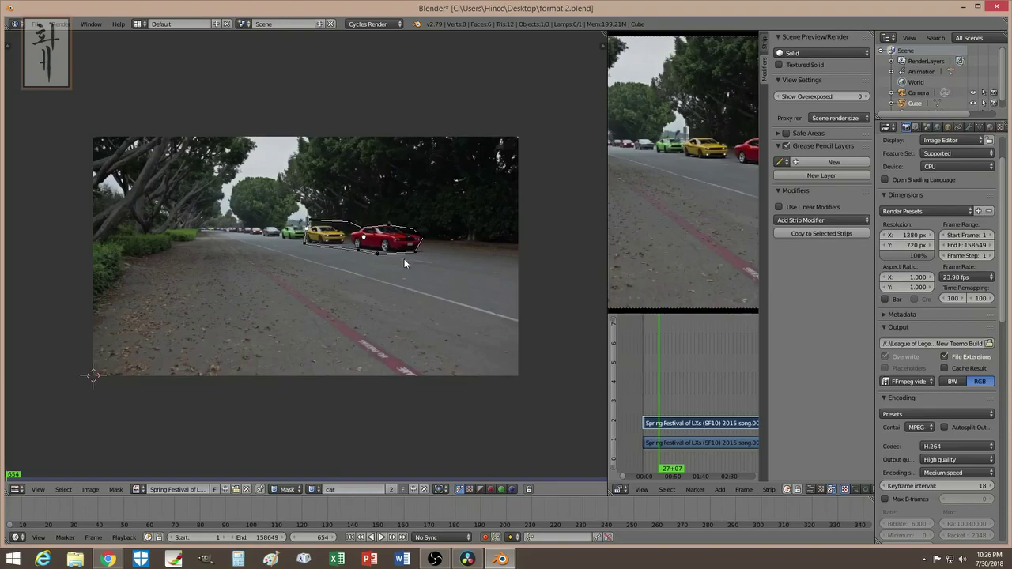
# At frame 676, shift the whole mask along with the cars and adjust its points around both cars.
pyautogui.press('Right')
pyautogui.press('Right')
pyautogui.press('Right')
pyautogui.press('Right')
pyautogui.press('Right')
pyautogui.press('Right')
pyautogui.press('Right')
pyautogui.press('Right')
pyautogui.press('Right')
pyautogui.press('Right')
pyautogui.press('Right')
pyautogui.press('Right')
pyautogui.press('Right')
pyautogui.press('Right')
pyautogui.press('Right')
pyautogui.press('Right')
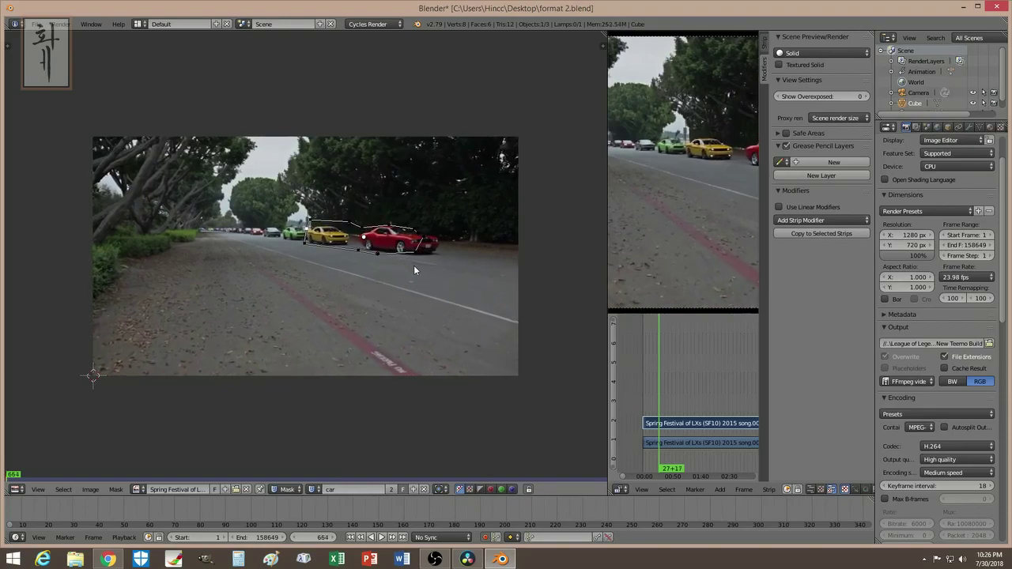
pyautogui.press('Right')
pyautogui.press('Right')
pyautogui.press('Right')
pyautogui.press('Right')
pyautogui.press('Right')
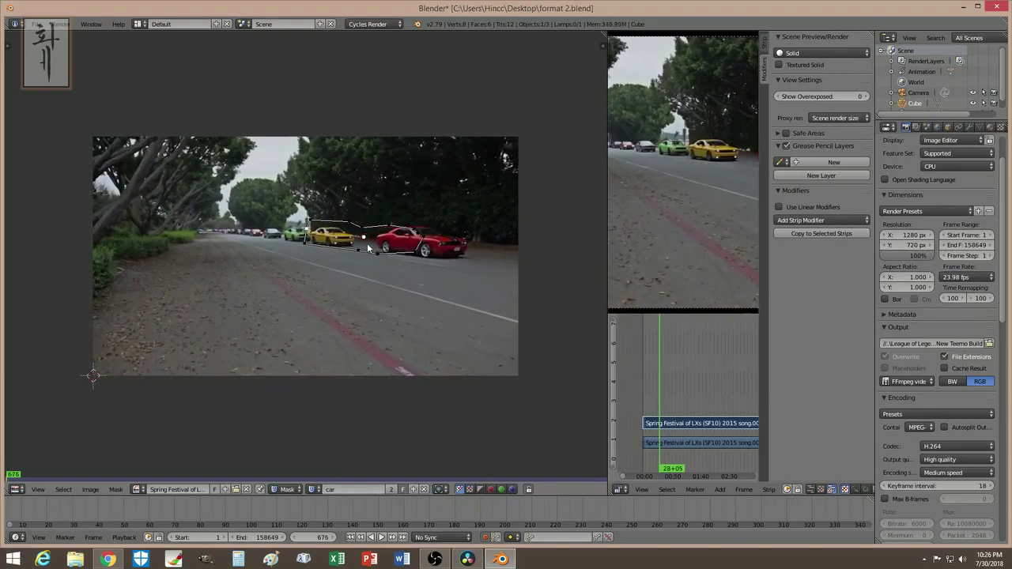
pyautogui.press('Right')
pyautogui.press('a')
pyautogui.press('g')
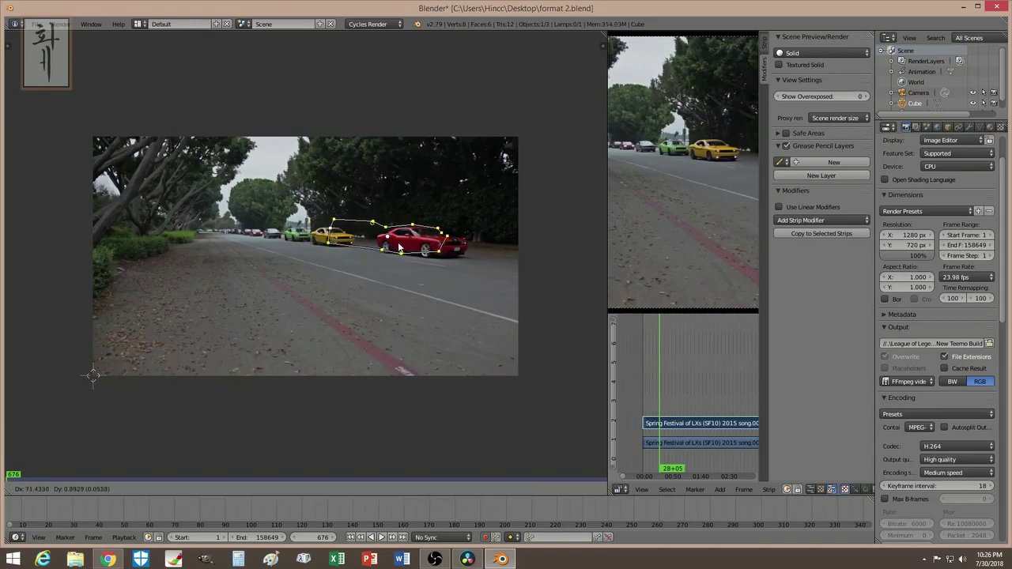
pyautogui.click(423, 249)
pyautogui.moveTo(440, 230); pyautogui.dragTo(401, 225)
pyautogui.moveTo(355, 248); pyautogui.dragTo(311, 223)
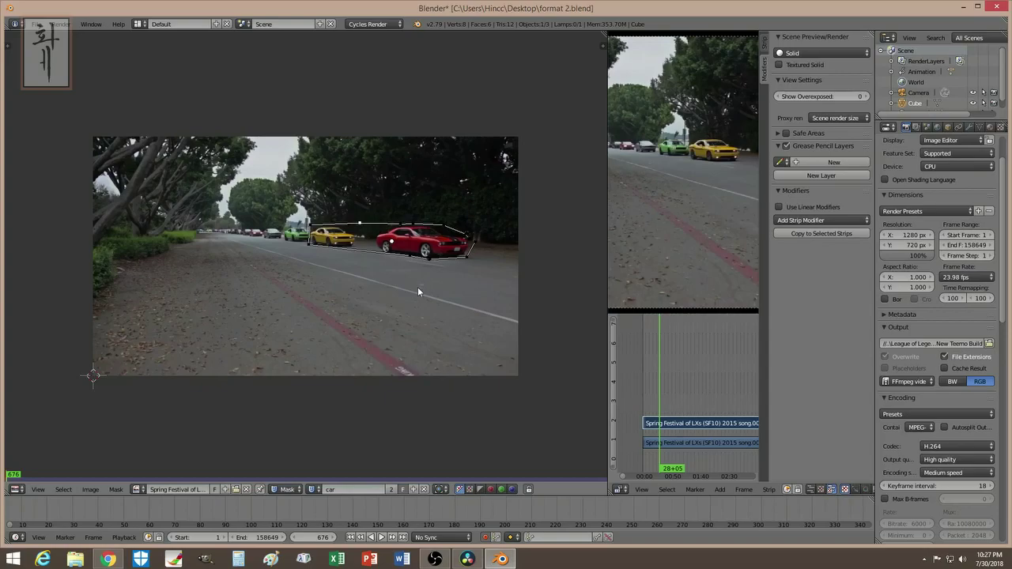
# At frame 697, move the mask over the red car and stretch its points back around the yellow car.
pyautogui.press('Right')
pyautogui.press('Right')
pyautogui.press('Right')
pyautogui.press('Right')
pyautogui.press('Right')
pyautogui.press('Right')
pyautogui.press('Right')
pyautogui.press('Right')
pyautogui.press('Right')
pyautogui.press('Right')
pyautogui.press('Right')
pyautogui.press('Right')
pyautogui.press('Right')
pyautogui.press('Right')
pyautogui.press('Right')
pyautogui.press('Right')
pyautogui.press('Right')
pyautogui.press('Right')
pyautogui.press('Right')
pyautogui.press('Right')
pyautogui.press('Right')
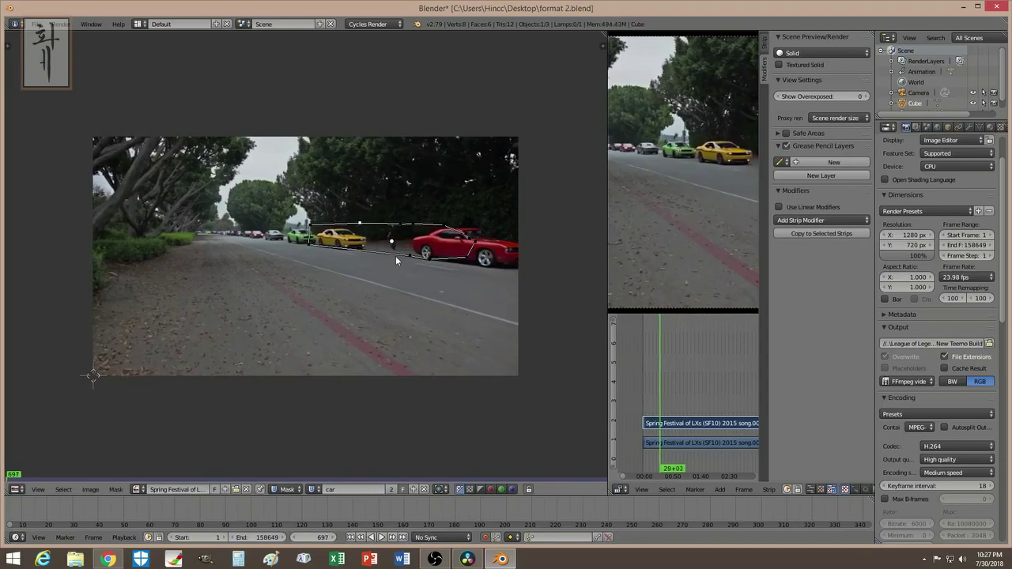
pyautogui.press('a')
pyautogui.press('g')
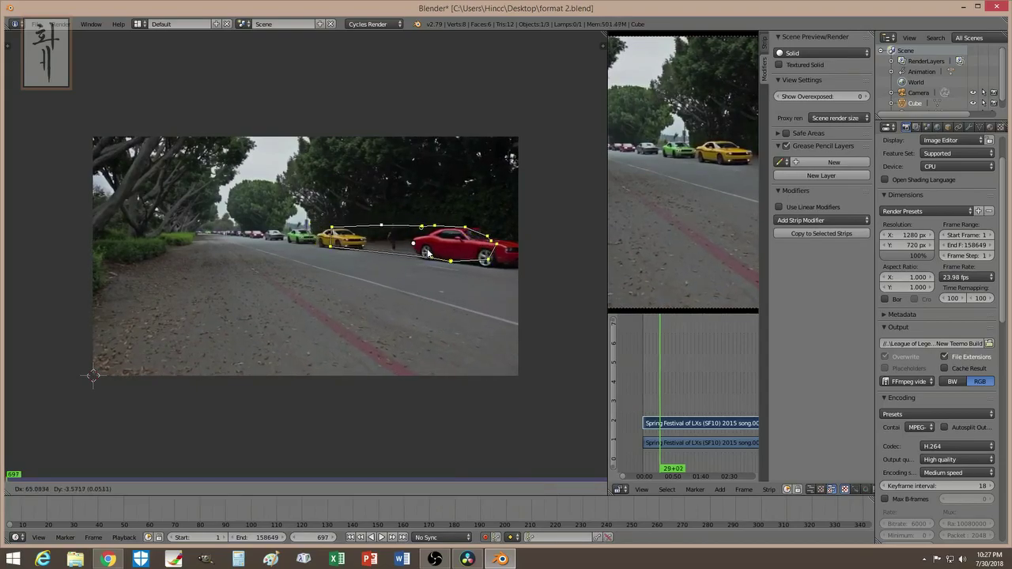
pyautogui.click(454, 239)
pyautogui.moveTo(452, 232); pyautogui.dragTo(468, 222)
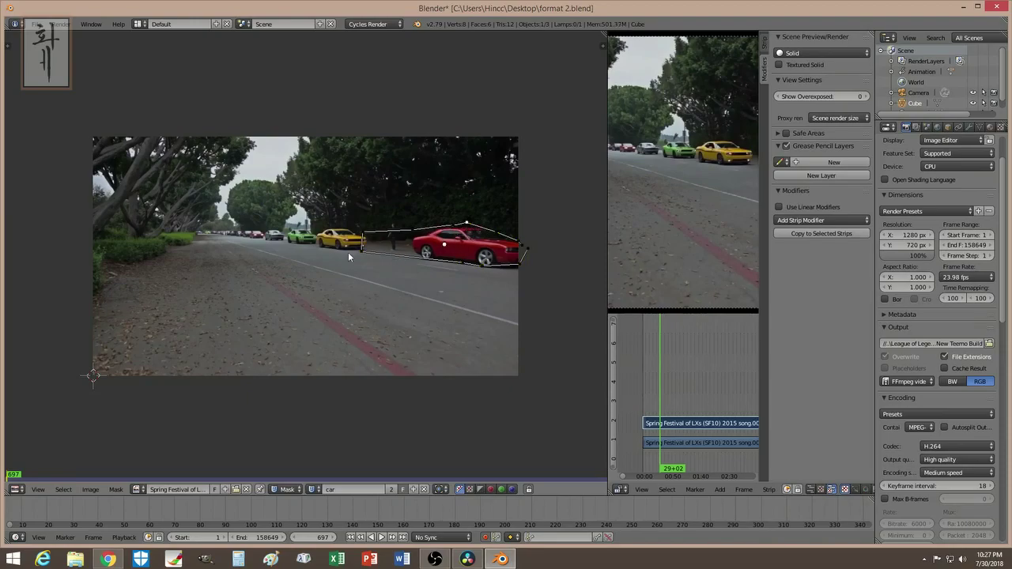
pyautogui.moveTo(361, 251); pyautogui.dragTo(320, 225)
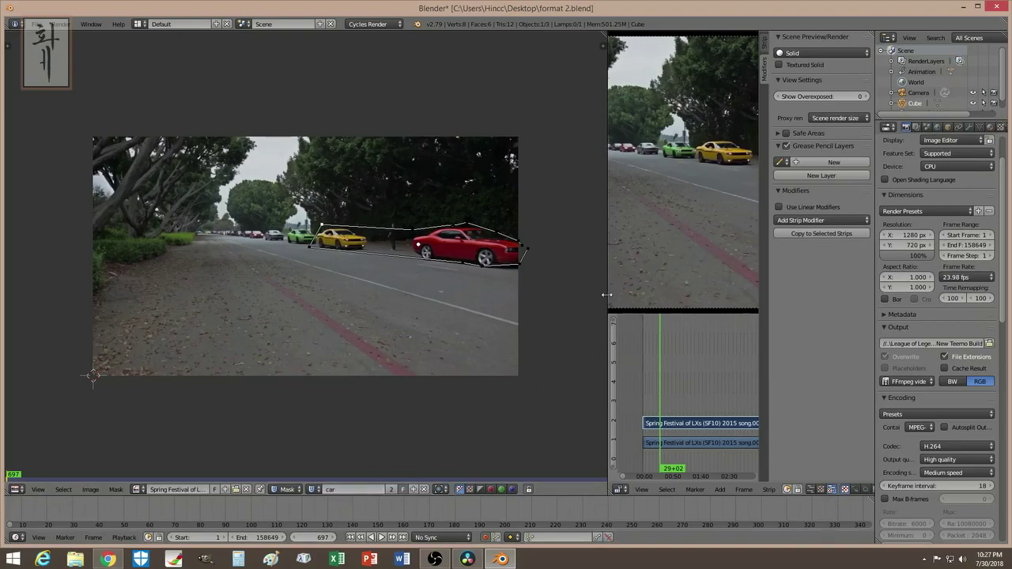
# Enlarge the video sequencer area and add a Mask modifier to the channel 2 strip, using the "car" mask as its source.
pyautogui.moveTo(604, 283); pyautogui.dragTo(28, 288)
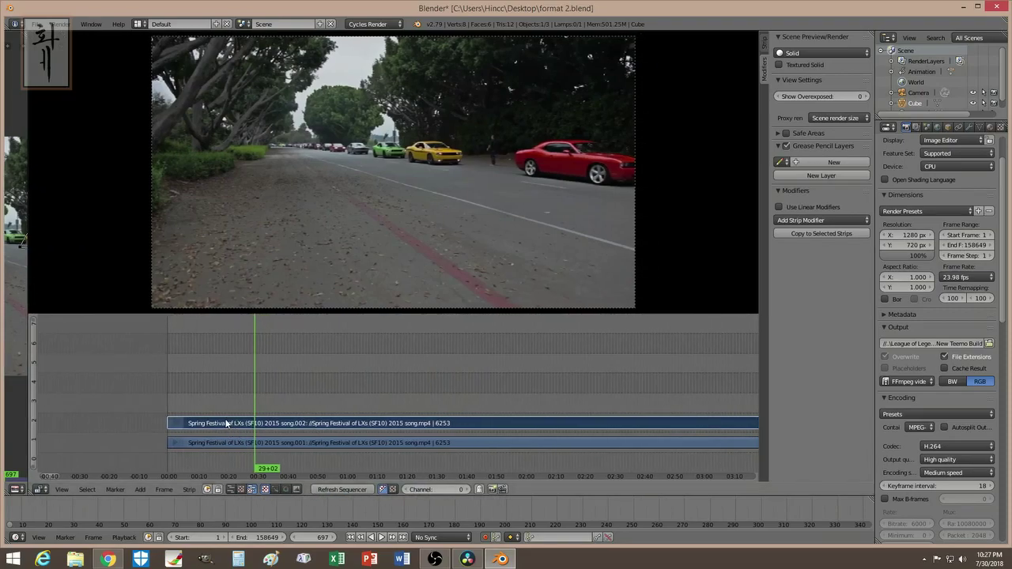
pyautogui.click(825, 220)
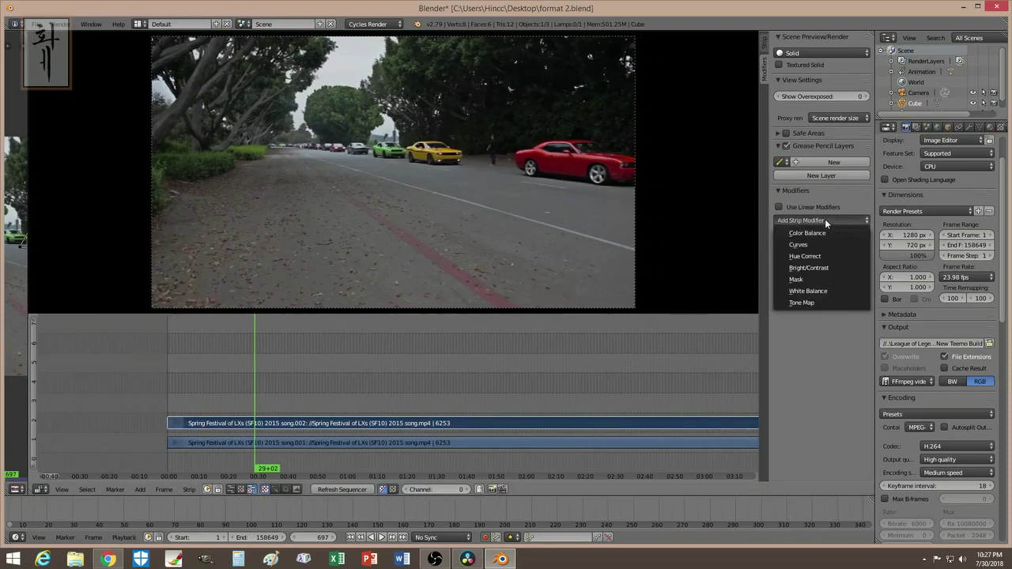
pyautogui.click(811, 280)
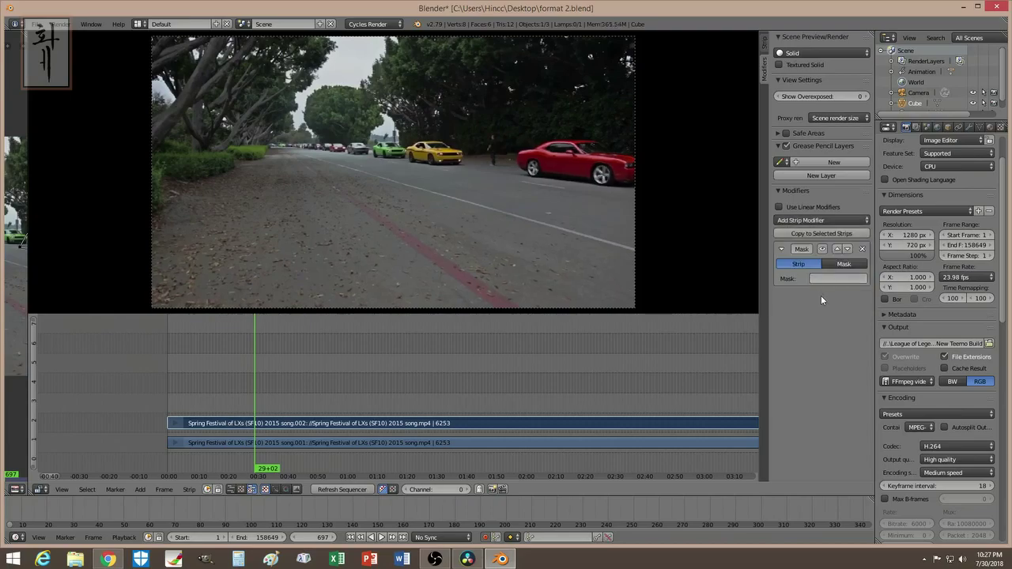
pyautogui.click(837, 264)
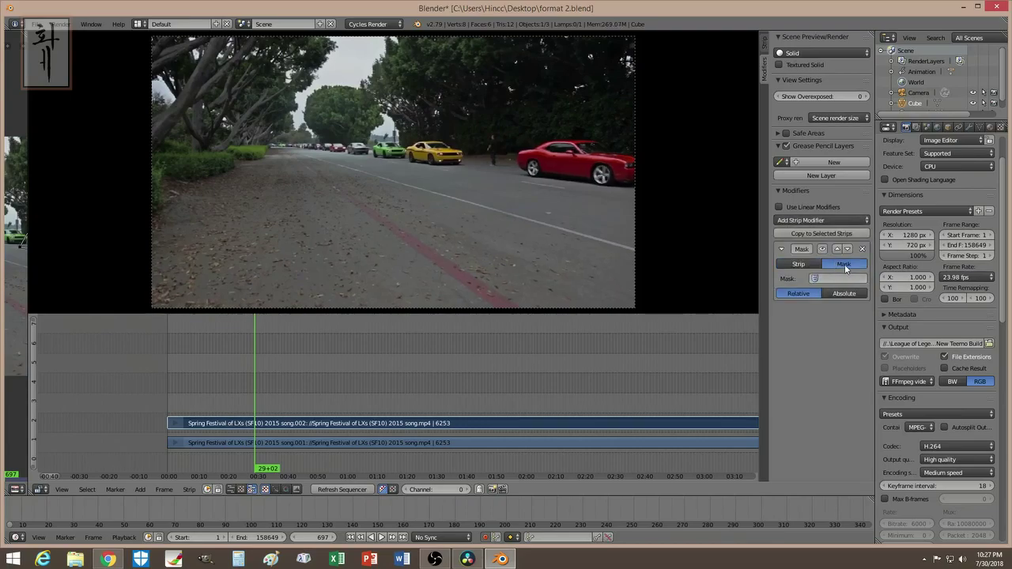
pyautogui.click(838, 278)
pyautogui.click(830, 294)
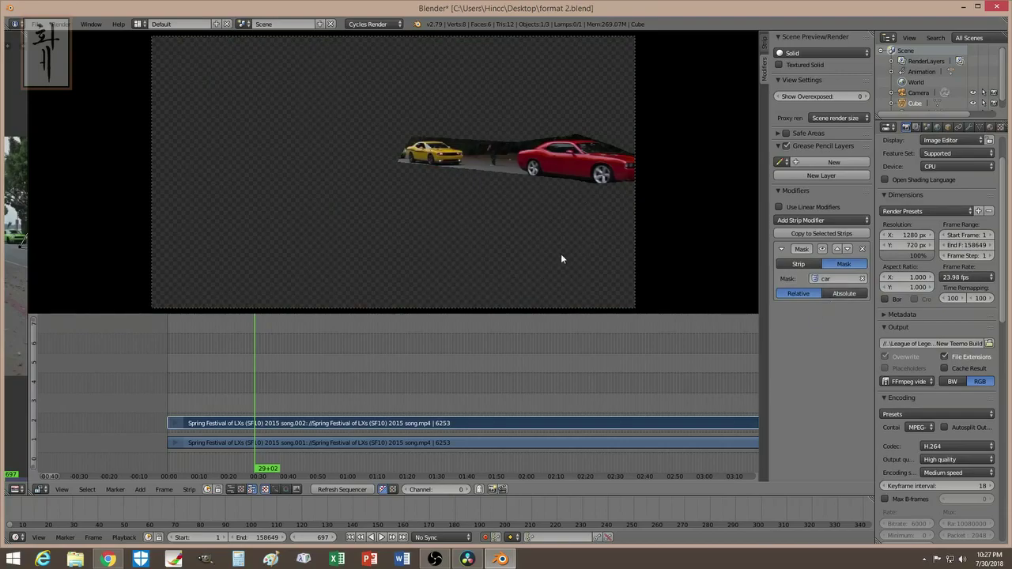
# Set the channel 2 strip's blend mode to Alpha Over.
pyautogui.click(765, 46)
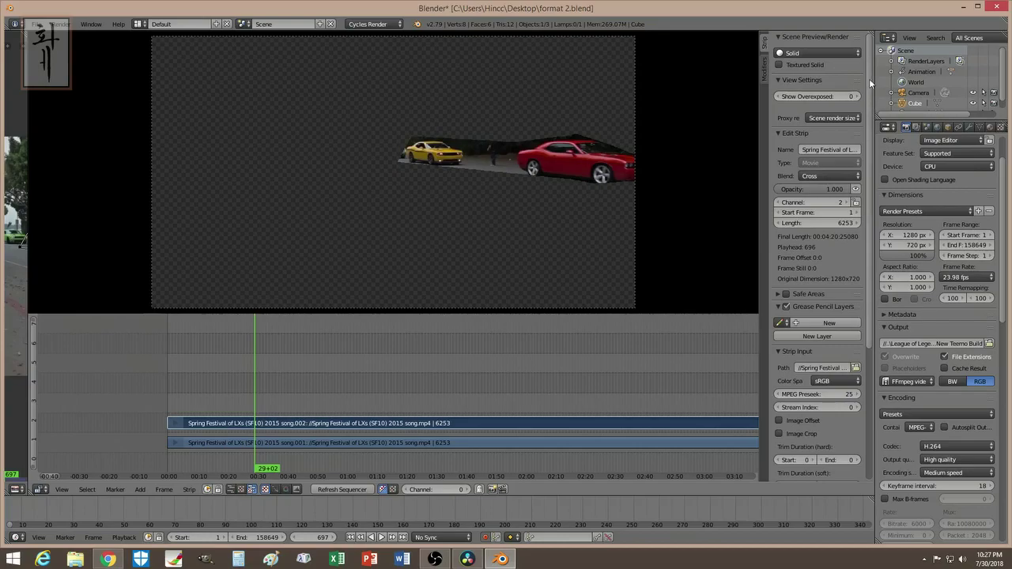
pyautogui.click(764, 70)
pyautogui.click(765, 45)
pyautogui.click(831, 175)
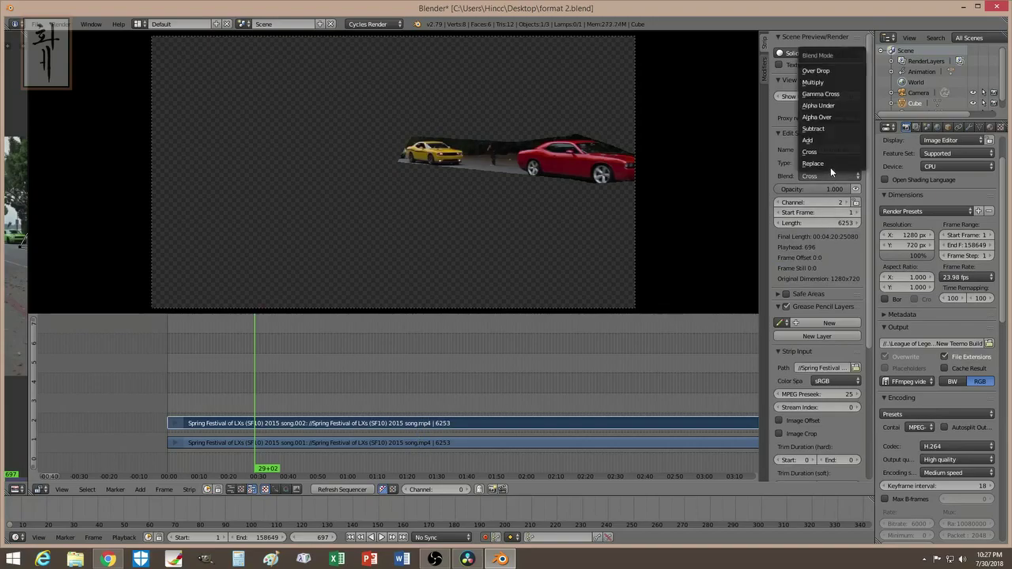
pyautogui.click(832, 117)
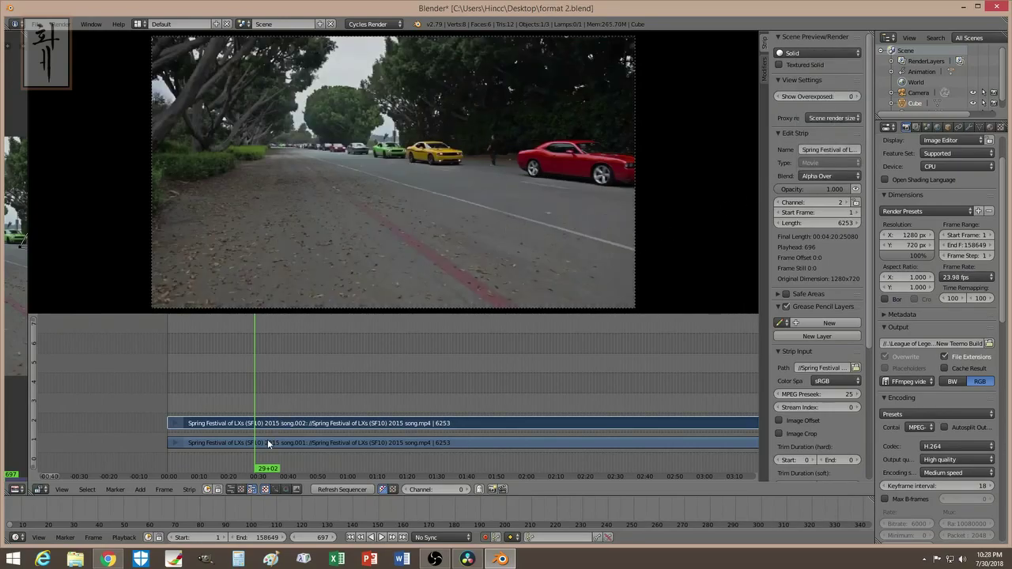
# Add a Hue Correct modifier to the channel 1 strip and lower every point of its saturation curve to zero.
pyautogui.click(267, 442)
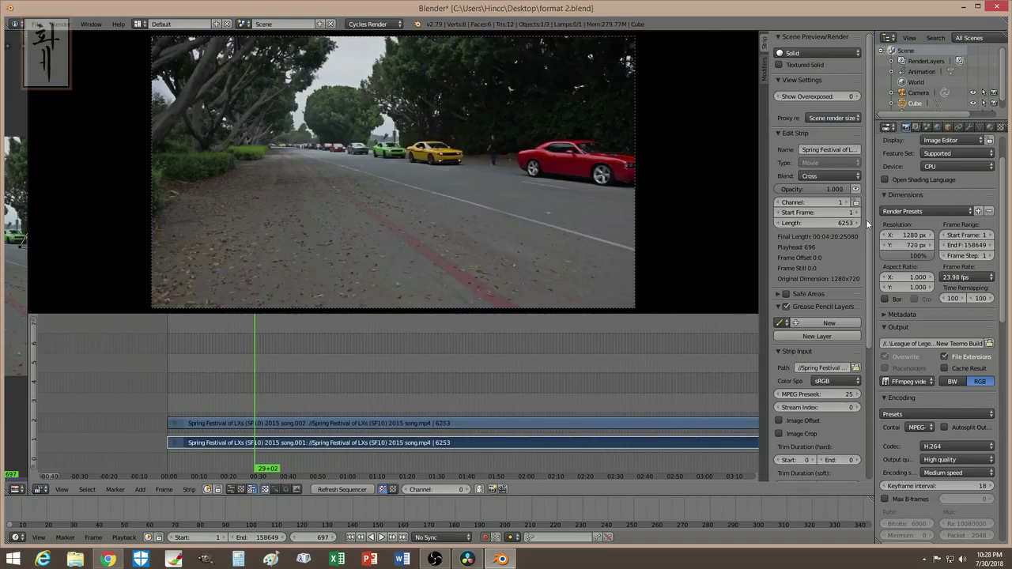
pyautogui.click(764, 66)
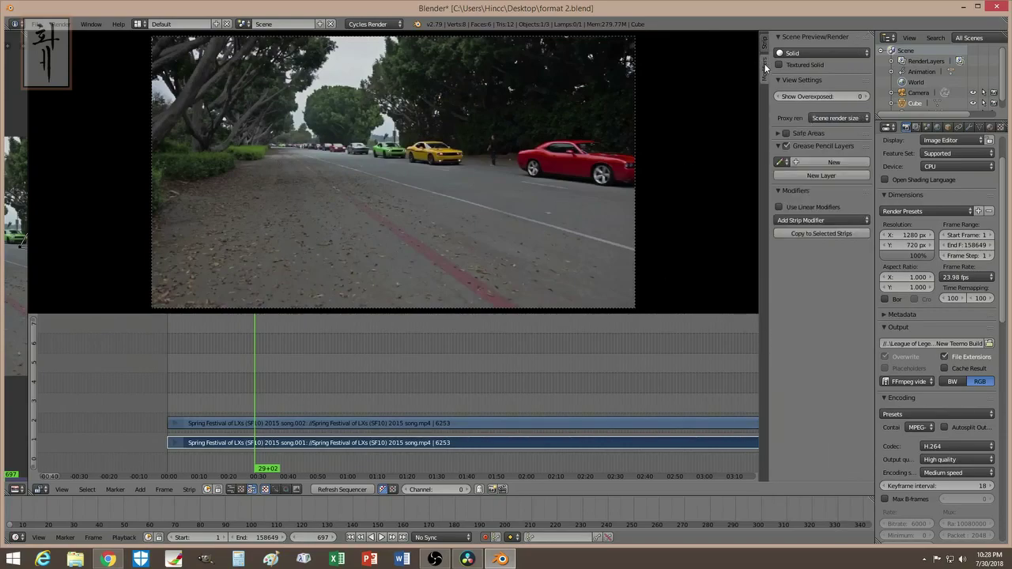
pyautogui.click(831, 220)
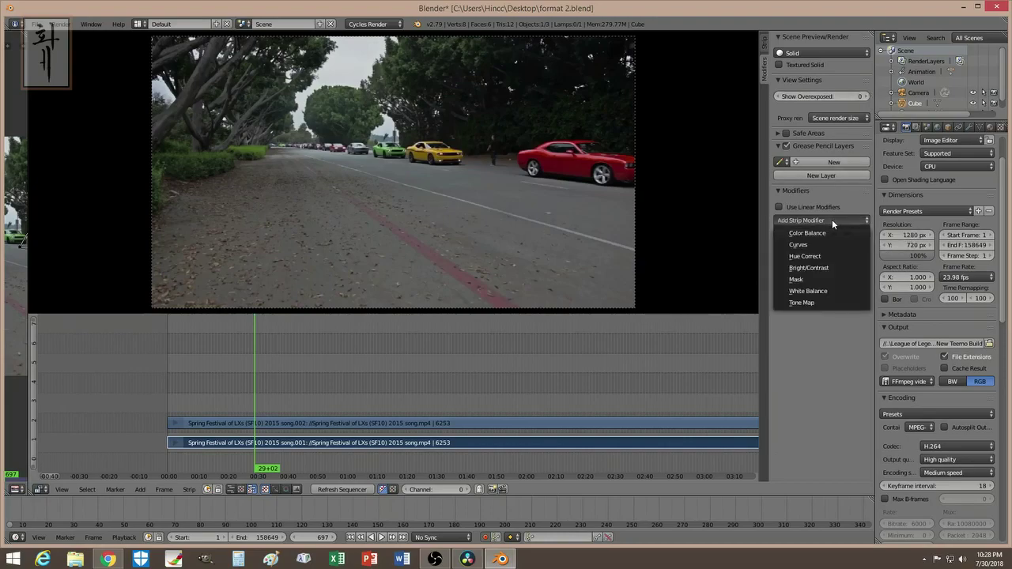
pyautogui.click(813, 261)
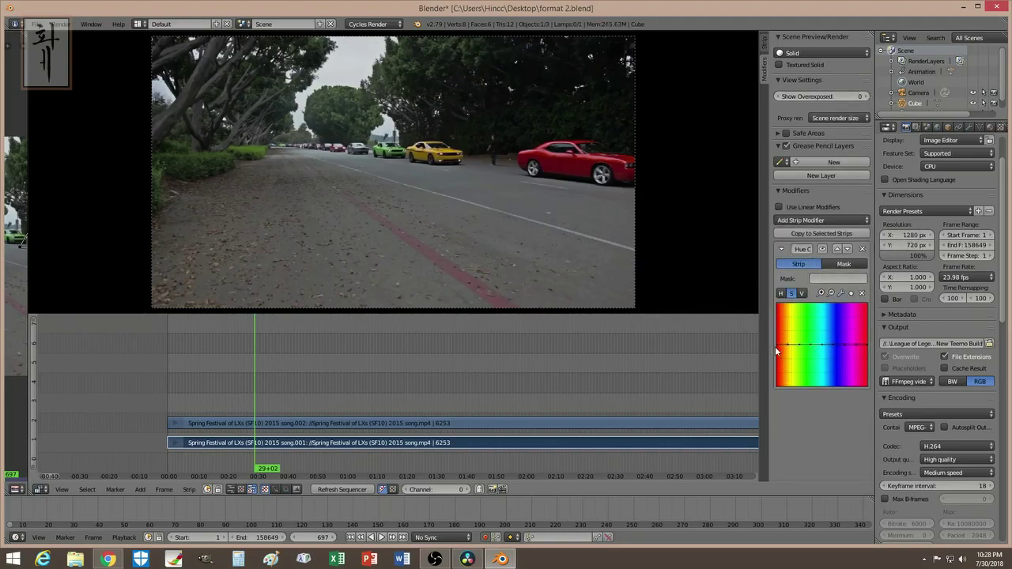
pyautogui.moveTo(778, 345); pyautogui.dragTo(778, 386)
pyautogui.moveTo(788, 345); pyautogui.dragTo(810, 387)
pyautogui.moveTo(822, 345); pyautogui.dragTo(848, 384)
pyautogui.moveTo(857, 344); pyautogui.dragTo(859, 387)
pyautogui.moveTo(867, 346); pyautogui.dragTo(864, 387)
pyautogui.click(859, 386)
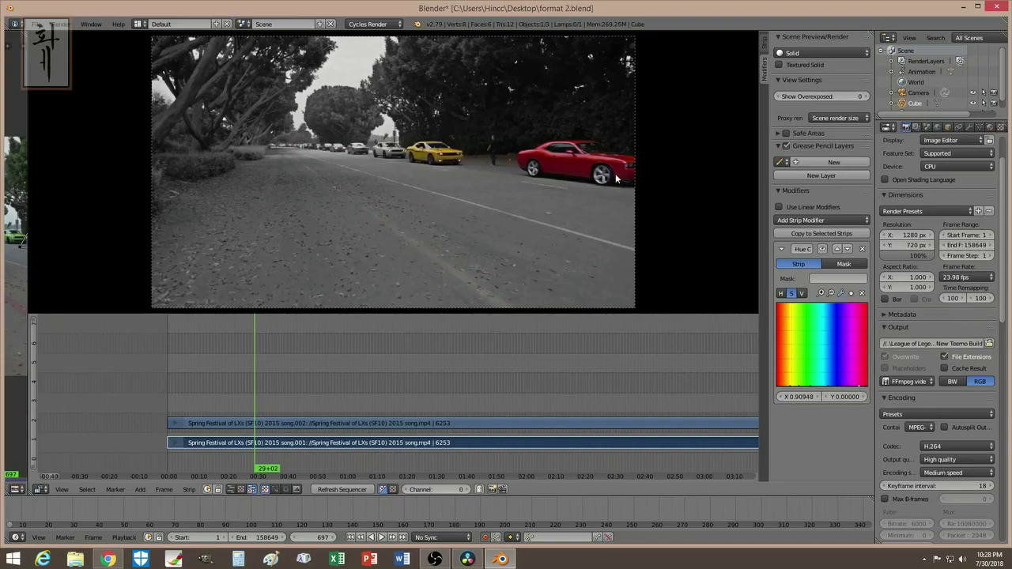
# Play and scrub through the masked section to check the color effect, leaving the playhead at frame 711.
pyautogui.click(245, 394)
pyautogui.hotkey('alt', 'a')
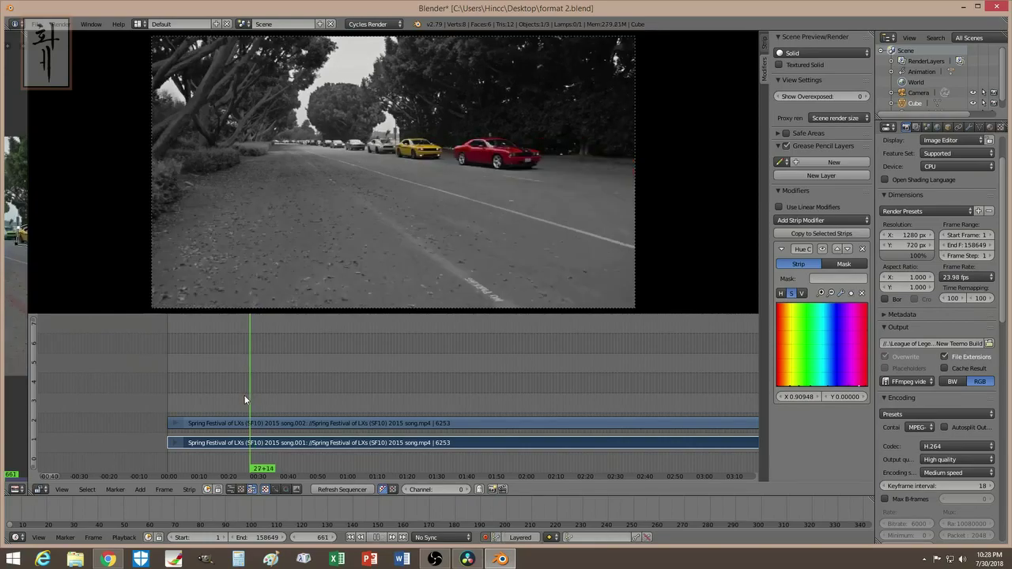
pyautogui.press('Escape')
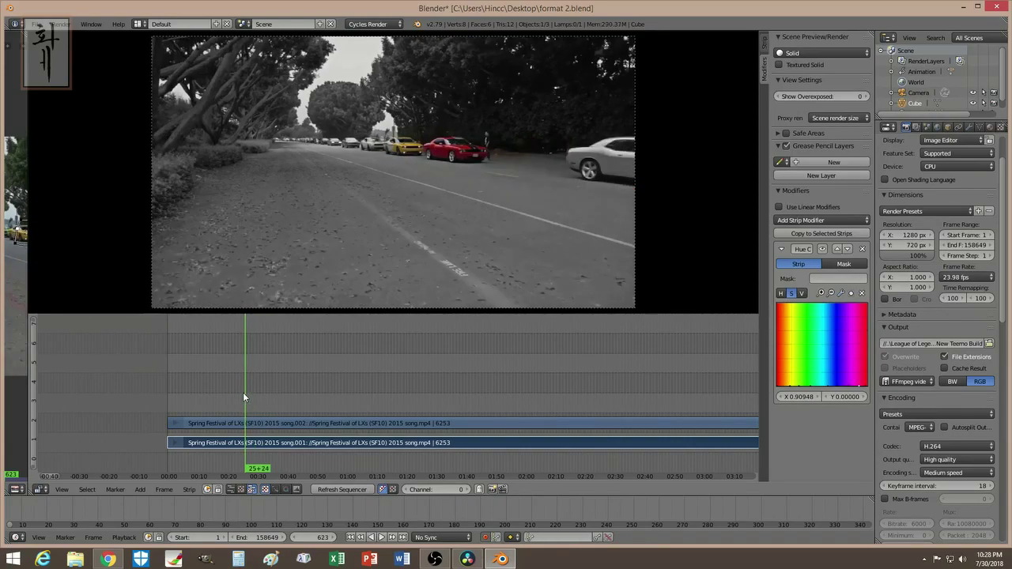
pyautogui.hotkey('ctrl', 'z')
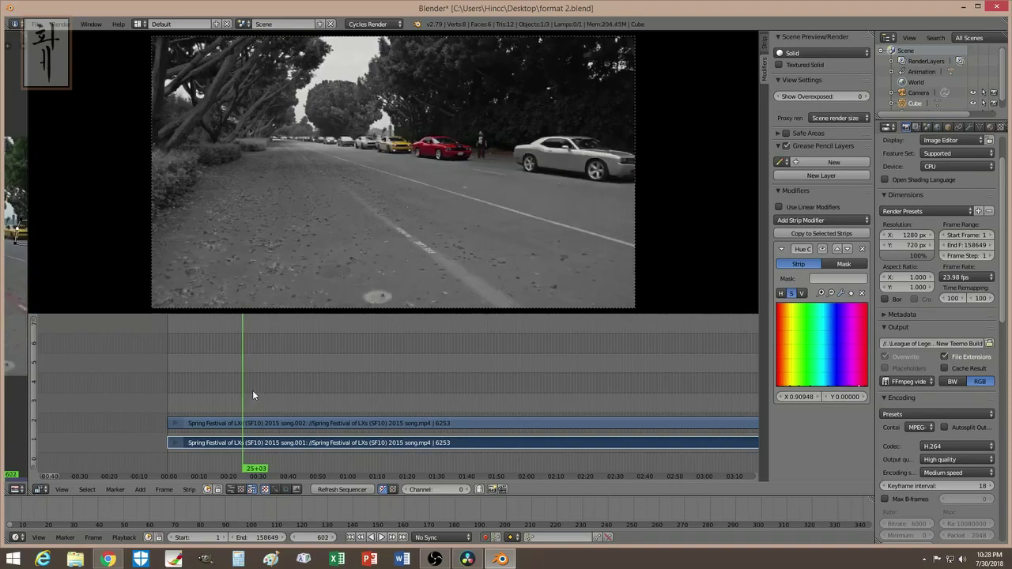
pyautogui.click(250, 394)
pyautogui.moveTo(251, 389); pyautogui.dragTo(257, 392)
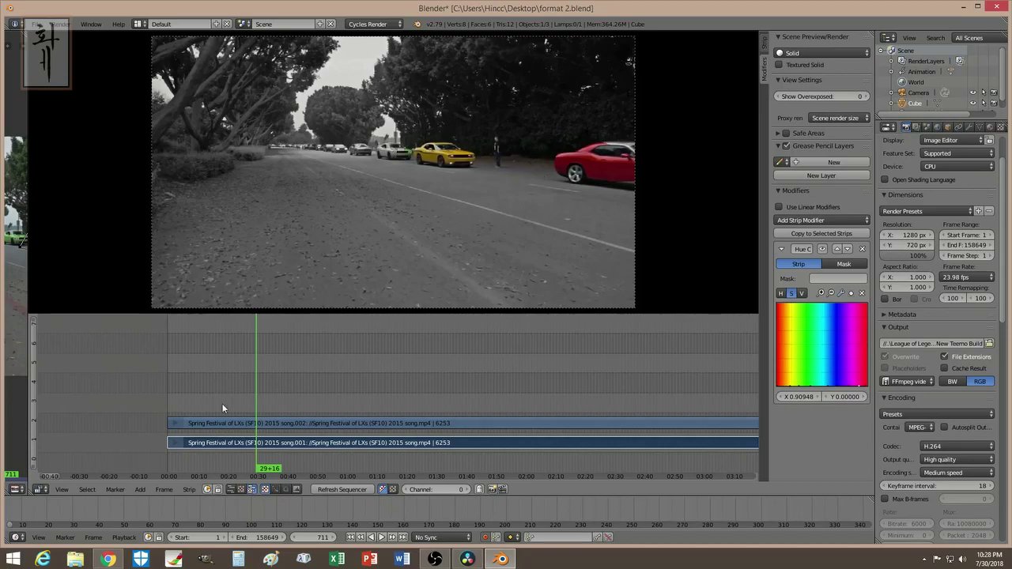
# Add a Hue Correct modifier to the channel 2 strip and lower its green, blue and purple saturation points to zero.
pyautogui.rightClick(261, 420)
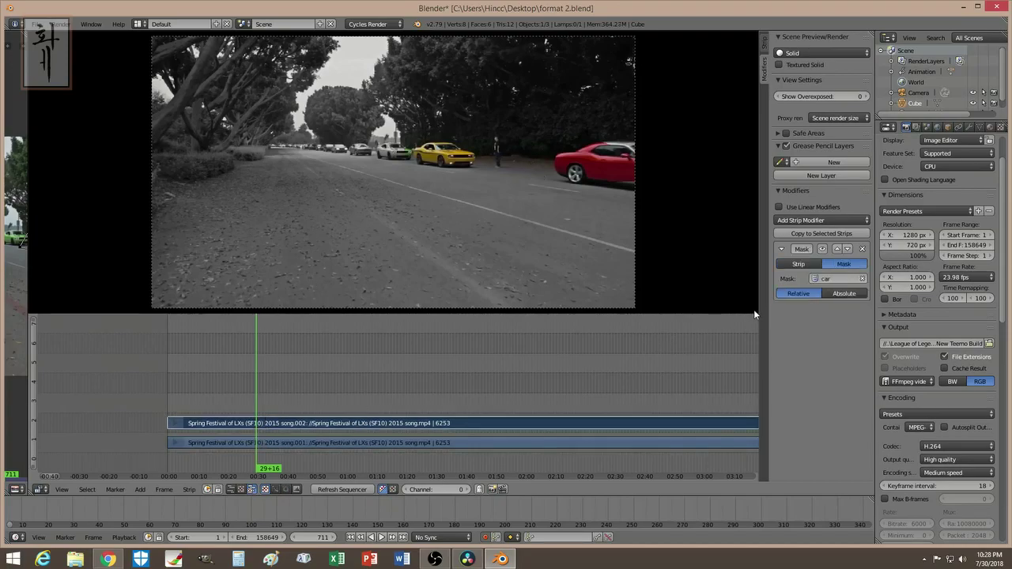
pyautogui.click(815, 220)
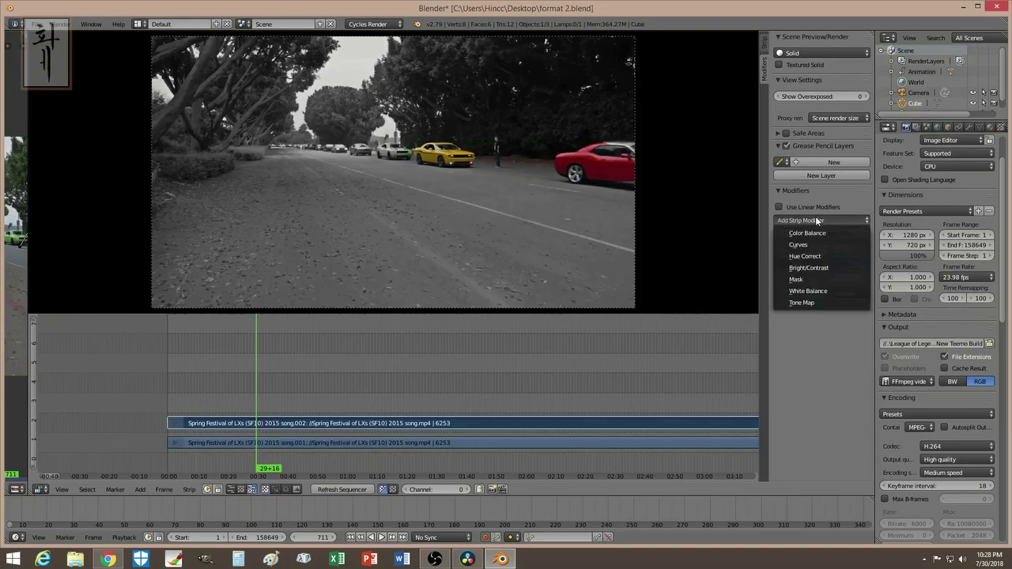
pyautogui.click(829, 268)
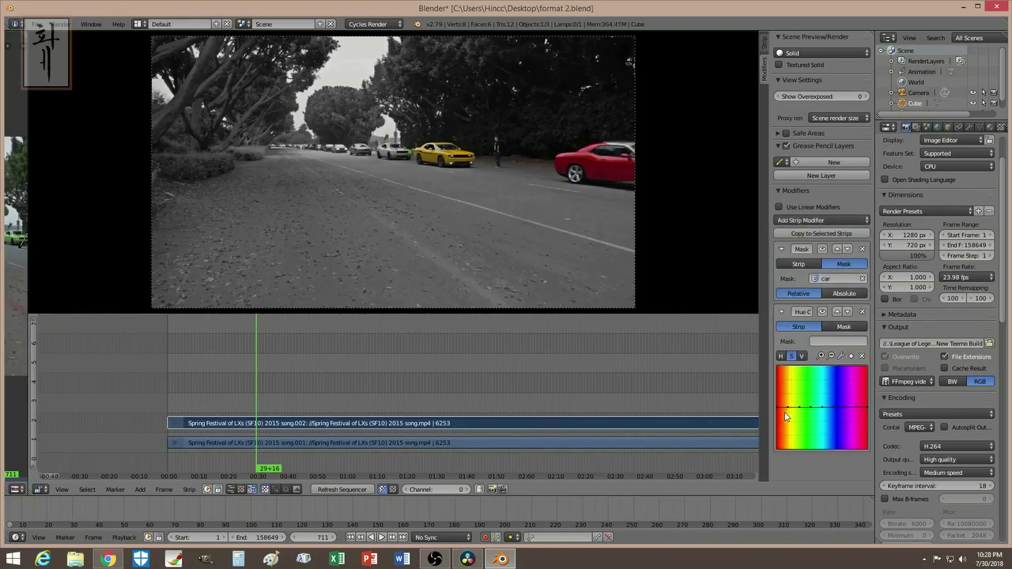
pyautogui.moveTo(812, 408); pyautogui.dragTo(810, 448)
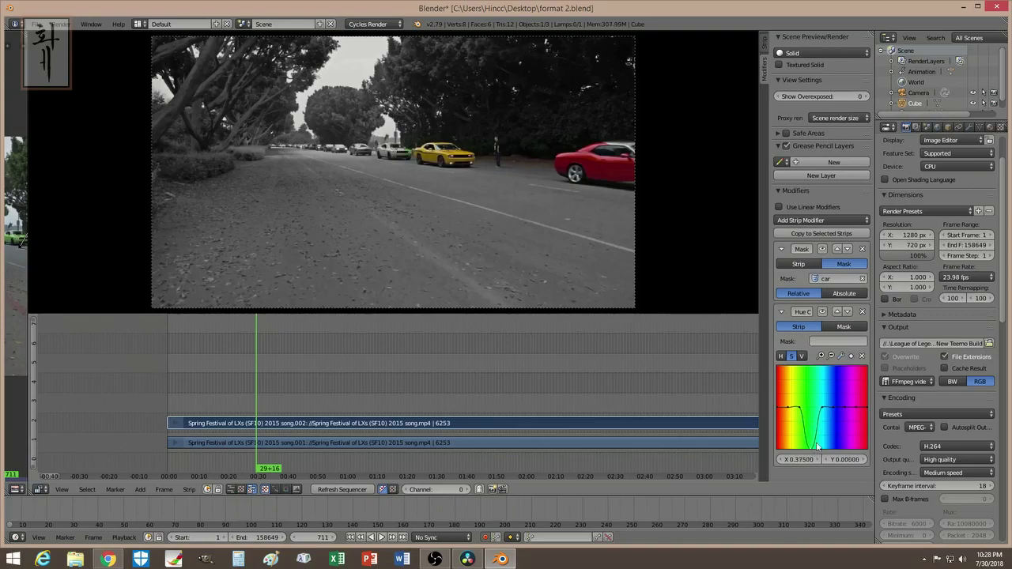
pyautogui.moveTo(833, 407); pyautogui.dragTo(834, 449)
pyautogui.moveTo(845, 408); pyautogui.dragTo(845, 449)
# Shape the red-to-yellow end of the saturation curve with a yellow point at X 0.18103, Y 0.55 and a red point at X 0.03305, Y 0.05625.
pyautogui.moveTo(856, 408)
pyautogui.mouseDown()
pyautogui.moveTo(852, 447)
pyautogui.moveTo(863, 408)
pyautogui.mouseUp()
pyautogui.moveTo(777, 408); pyautogui.dragTo(777, 449)
pyautogui.click(787, 409)
pyautogui.moveTo(787, 409)
pyautogui.mouseDown()
pyautogui.moveTo(786, 449)
pyautogui.moveTo(792, 404)
pyautogui.mouseUp()
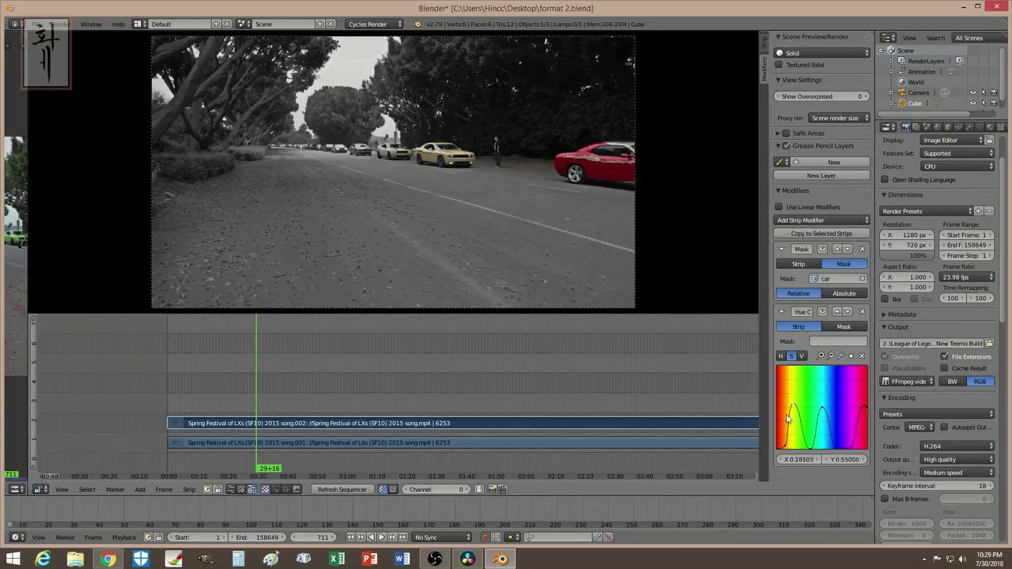
pyautogui.moveTo(785, 448); pyautogui.dragTo(780, 445)
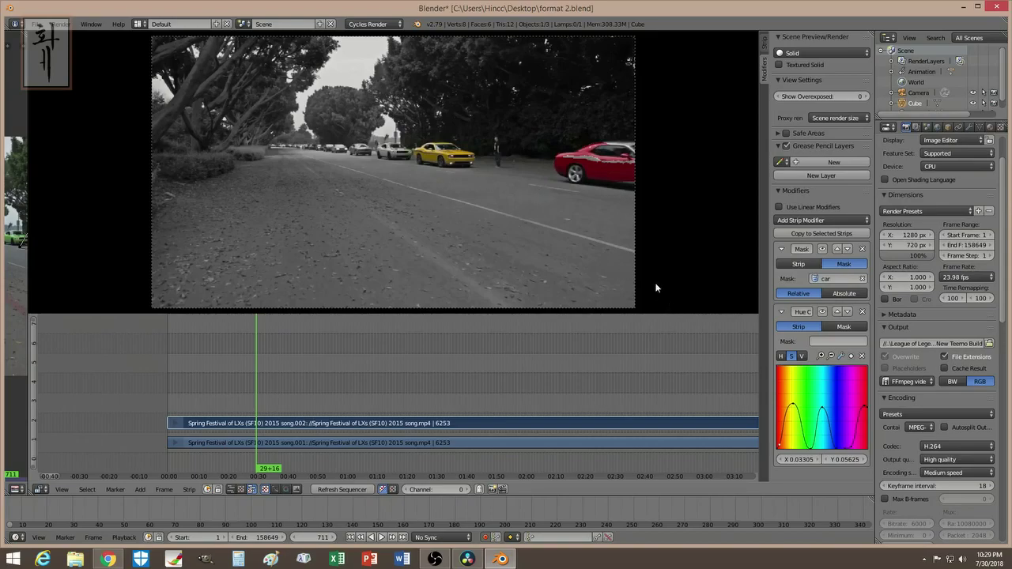
# Move the sequencer playhead to frame 602 and enlarge the mask editor area to show the whole frame with the car mask.
pyautogui.click(251, 393)
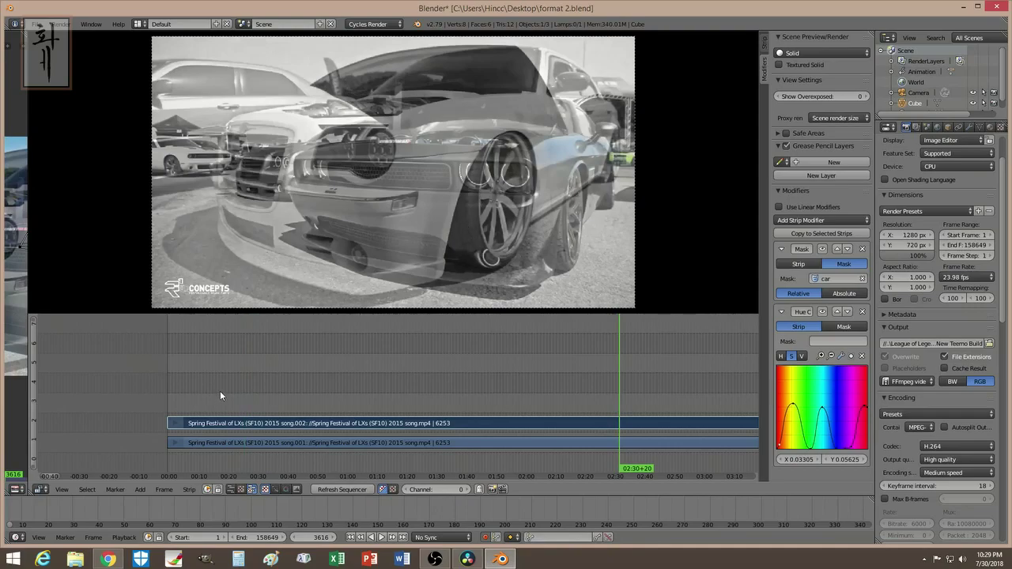
pyautogui.click(221, 393)
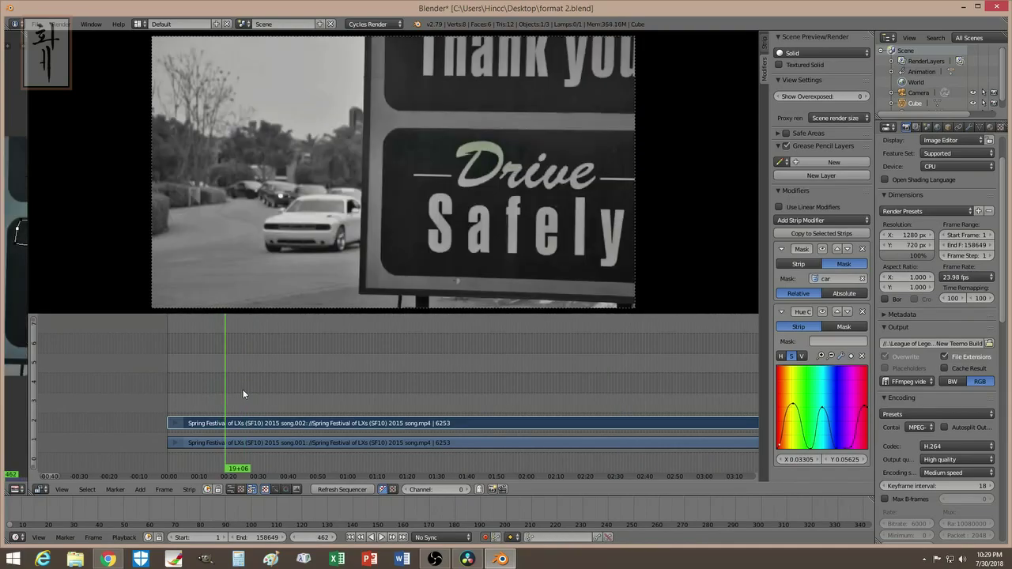
pyautogui.click(243, 393)
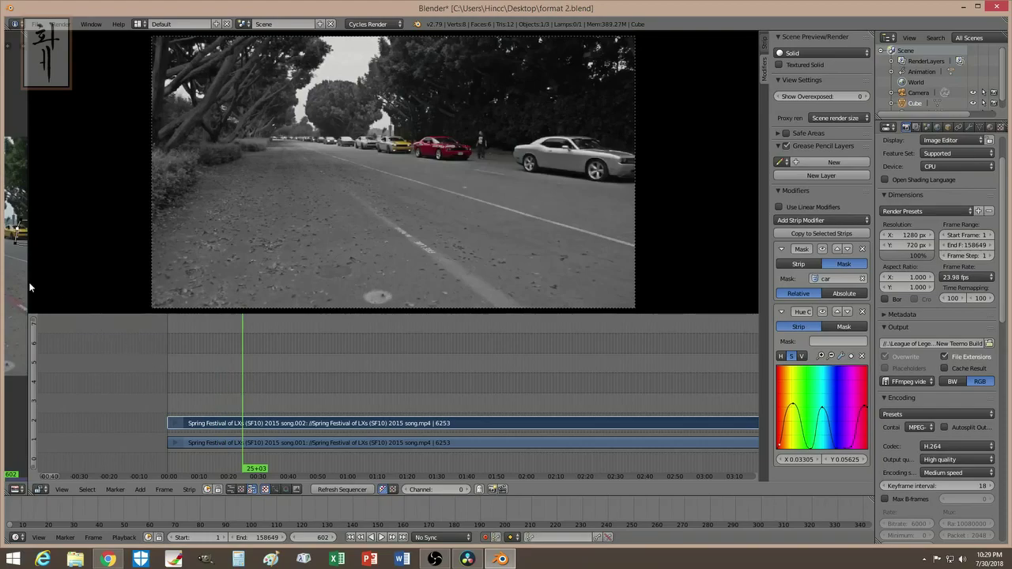
pyautogui.moveTo(27, 282); pyautogui.dragTo(34, 282)
pyautogui.moveTo(501, 326); pyautogui.dragTo(572, 325)
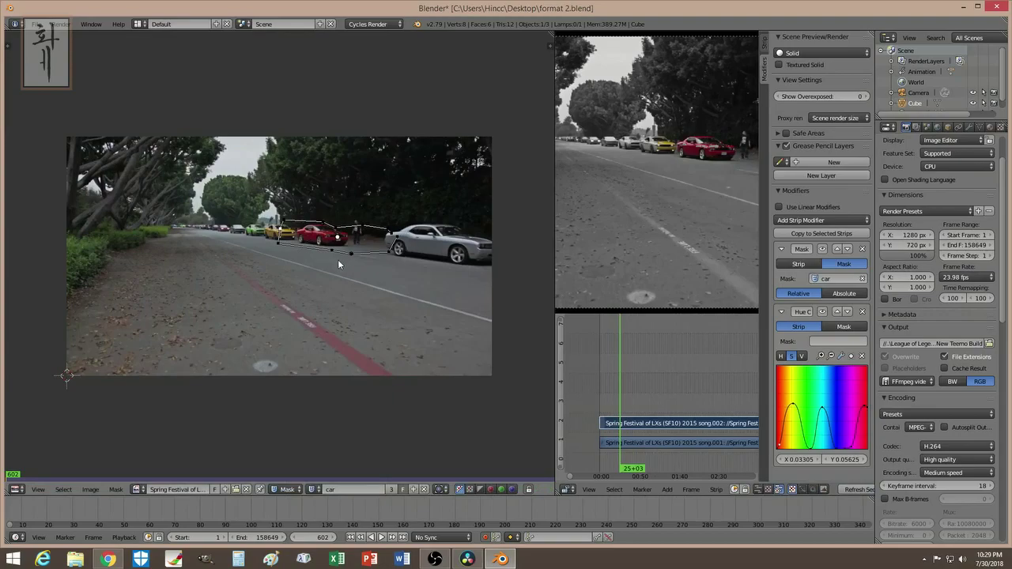
# Switch to DaVinci Resolve and show node 01's window settings on the Color page.
pyautogui.click(468, 559)
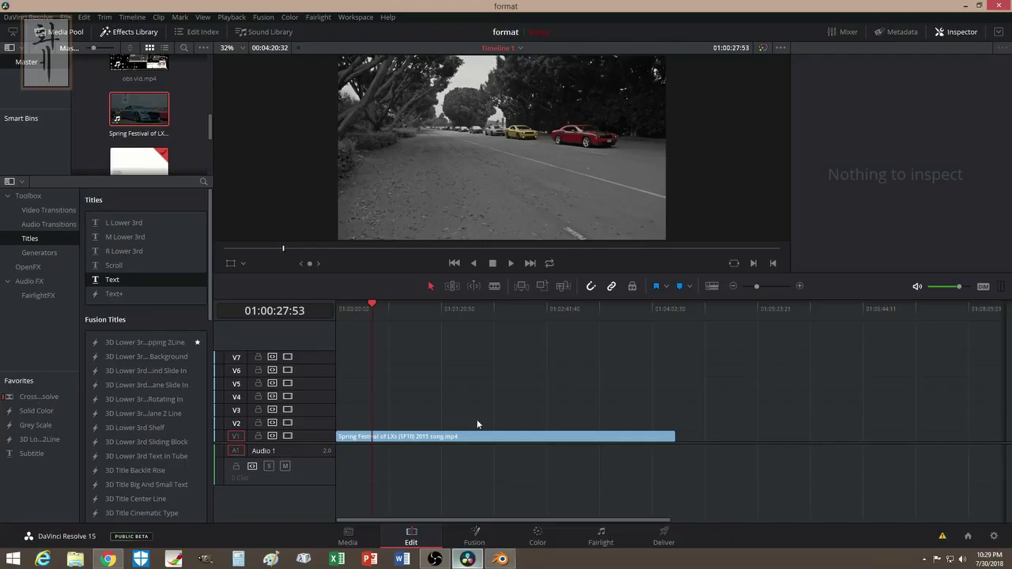
pyautogui.click(540, 536)
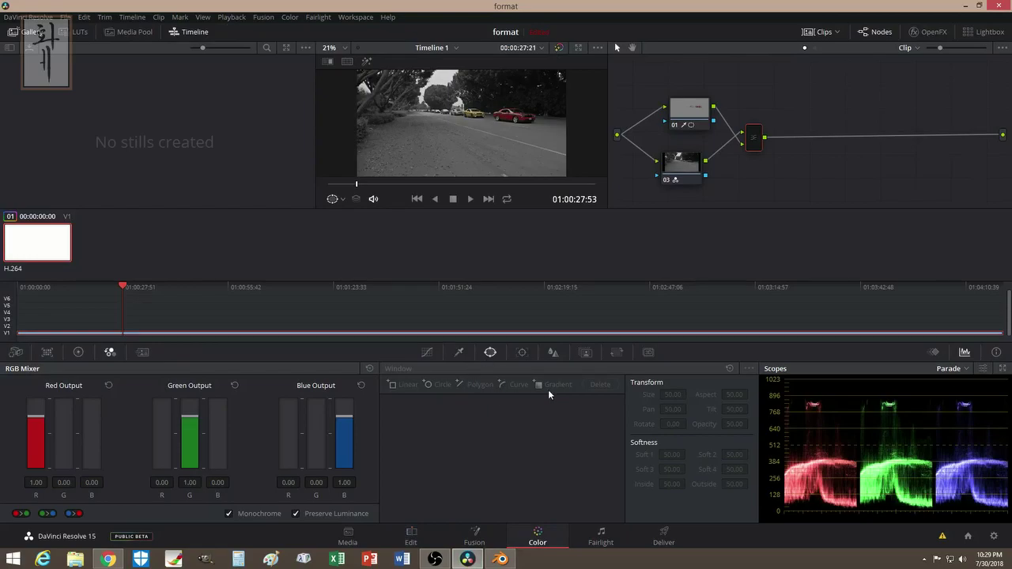
pyautogui.click(462, 351)
pyautogui.click(488, 351)
pyautogui.click(682, 114)
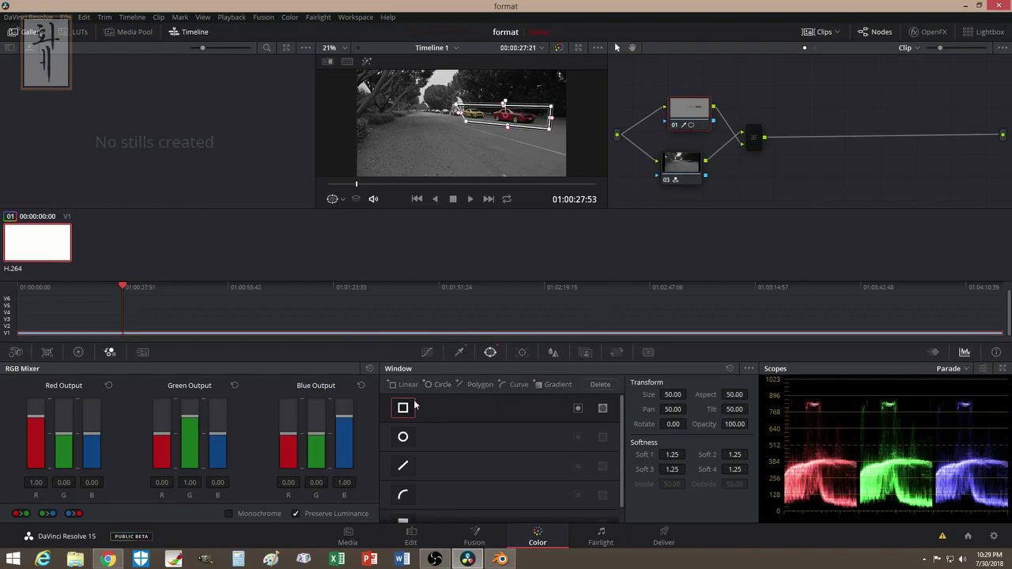
# Try the circle and polygon windows on node 01, and turn both off again.
pyautogui.scroll(-1, 450, 469)
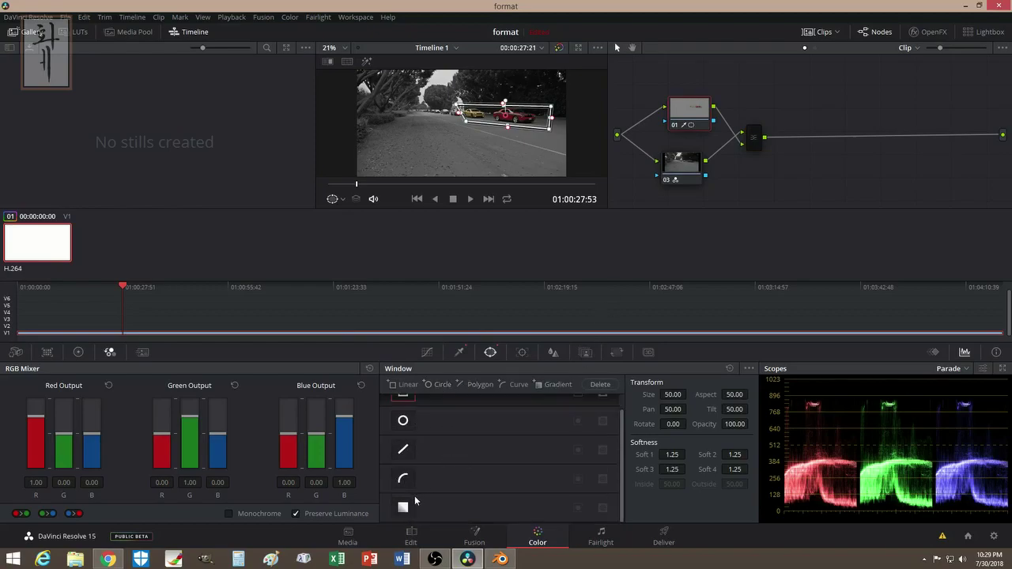
pyautogui.scroll(1, 404, 443)
pyautogui.click(403, 438)
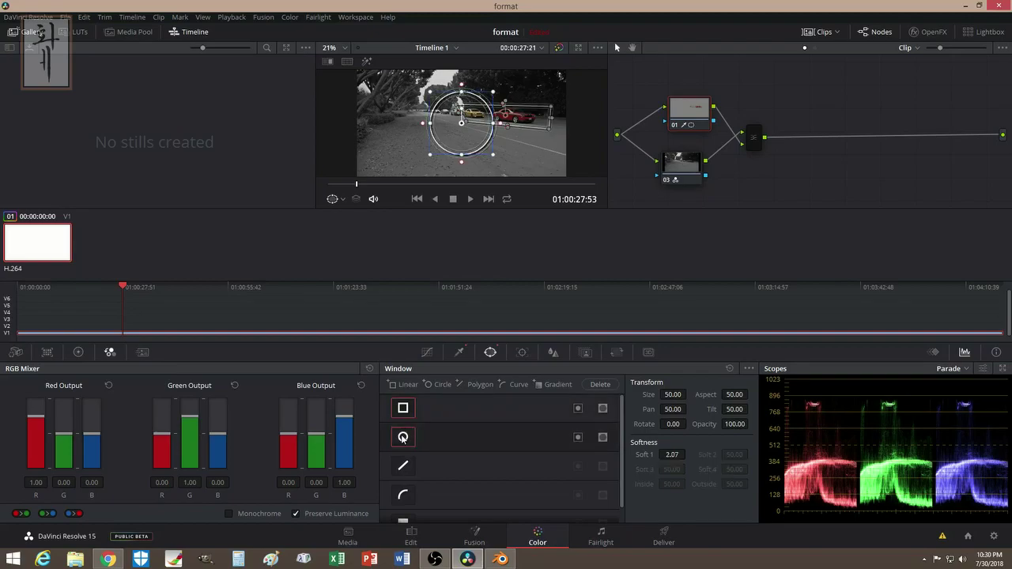
pyautogui.click(403, 467)
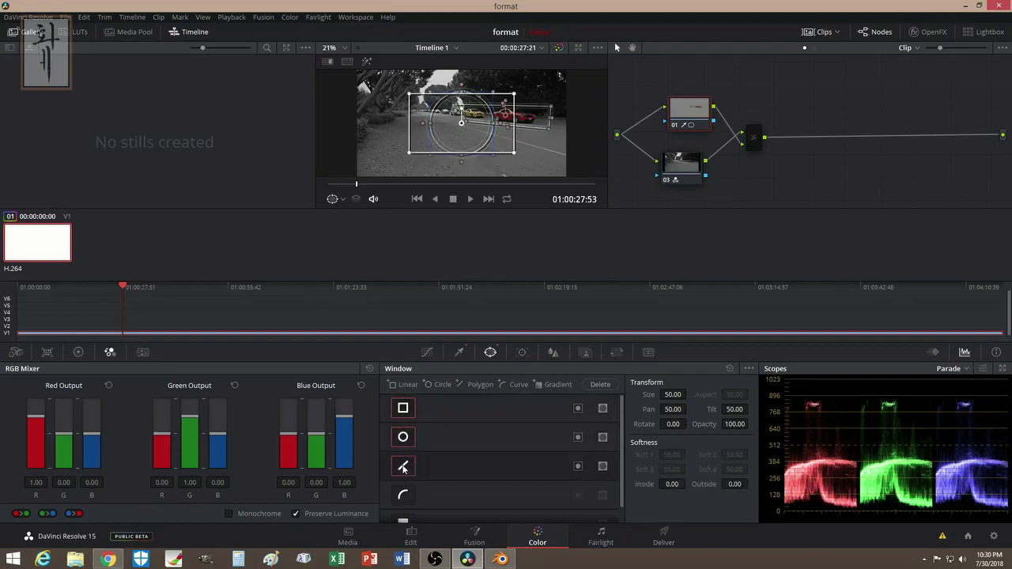
pyautogui.click(403, 467)
pyautogui.click(404, 437)
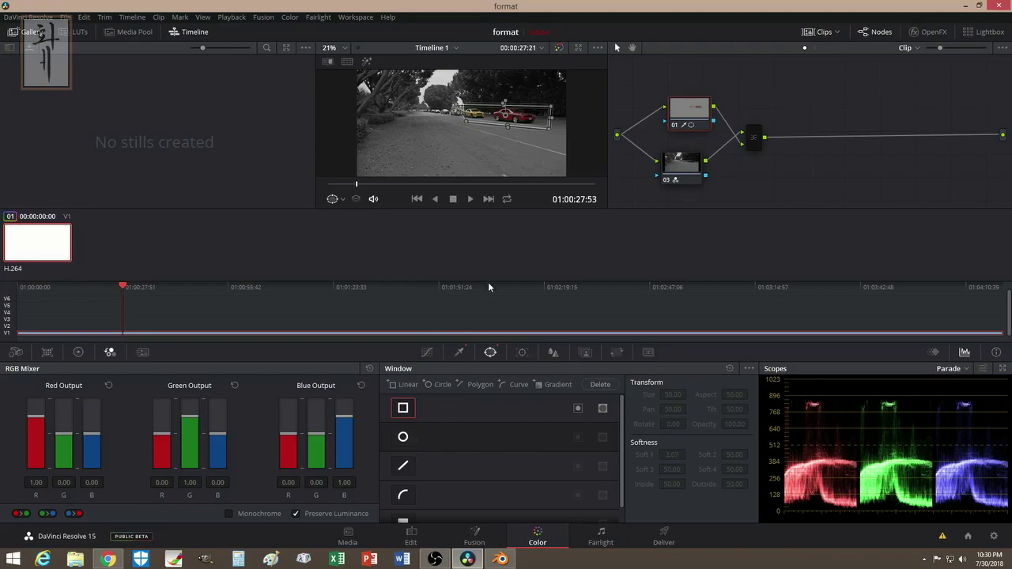
# Select node 01's rectangular window and toggle its inversion on and back off.
pyautogui.click(539, 404)
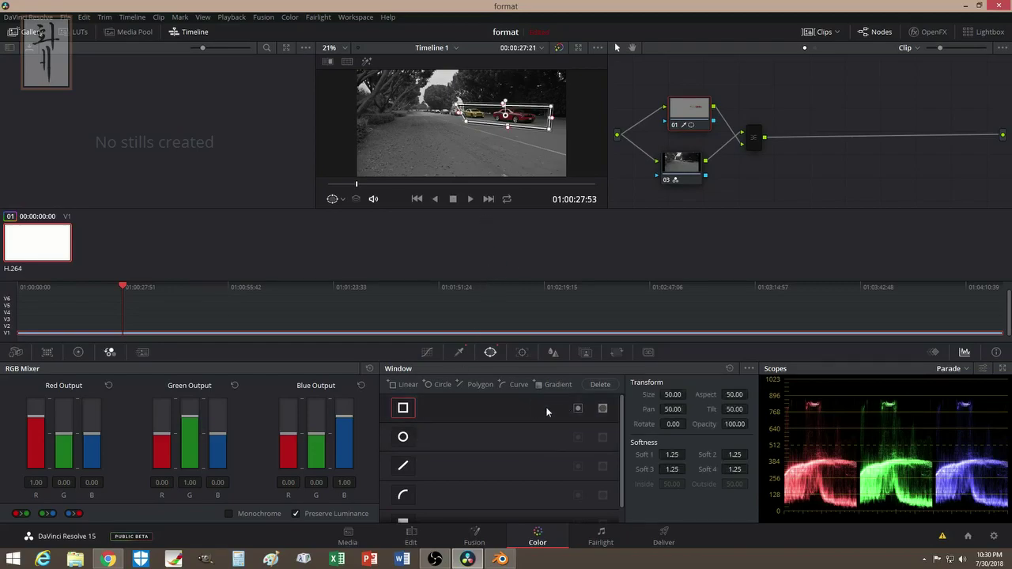
pyautogui.click(578, 408)
pyautogui.click(578, 409)
# Move the Edit page playhead to 01:00:29:06 and compare the colored cars with the Blender version.
pyautogui.click(411, 537)
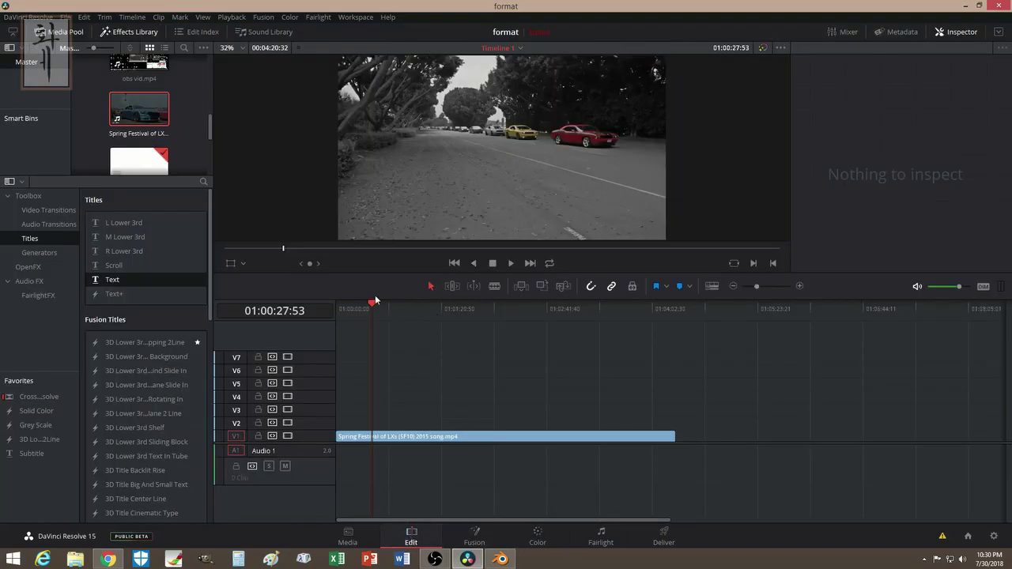
pyautogui.moveTo(372, 302); pyautogui.dragTo(375, 309)
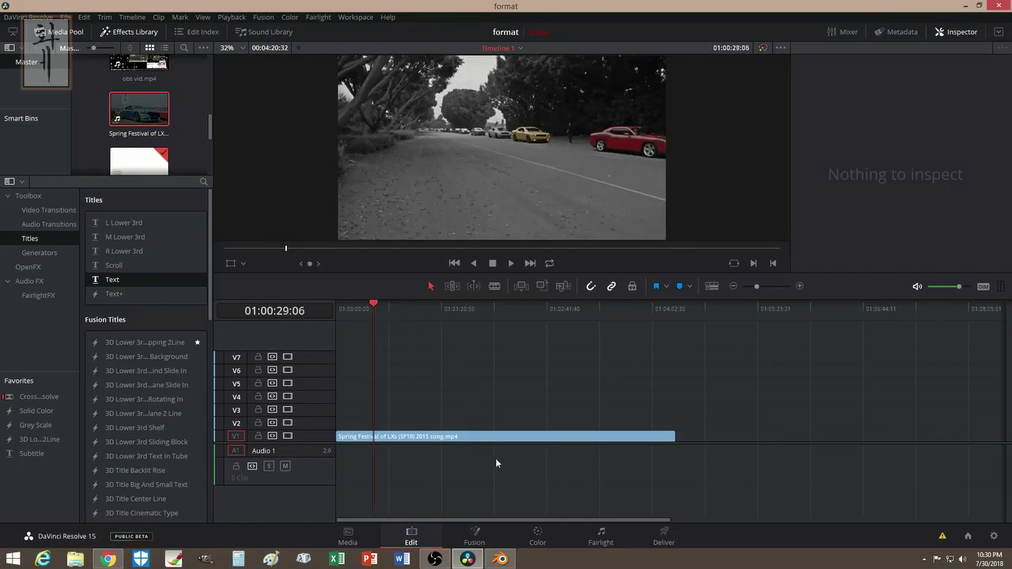
pyautogui.click(500, 558)
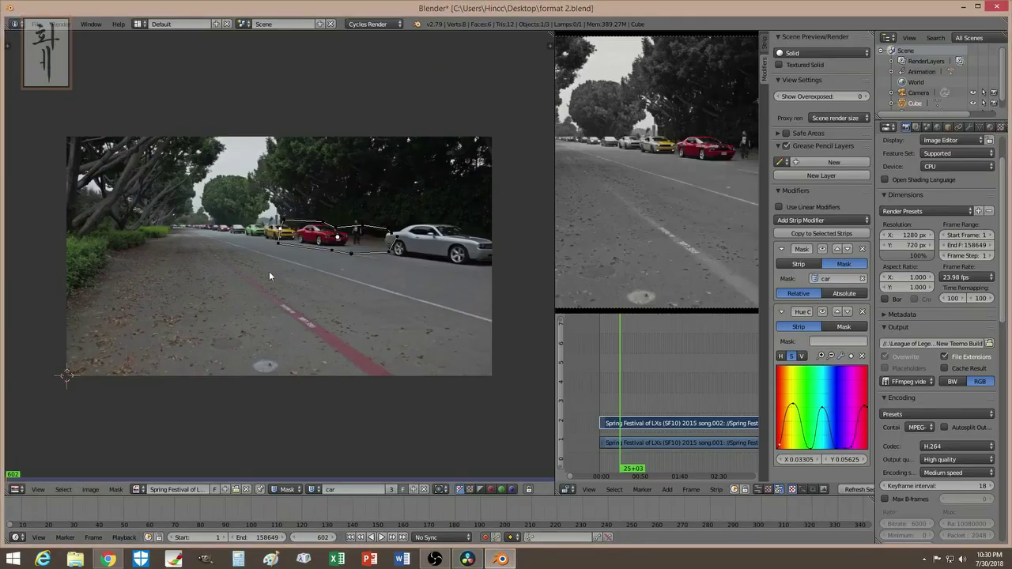
pyautogui.click(467, 559)
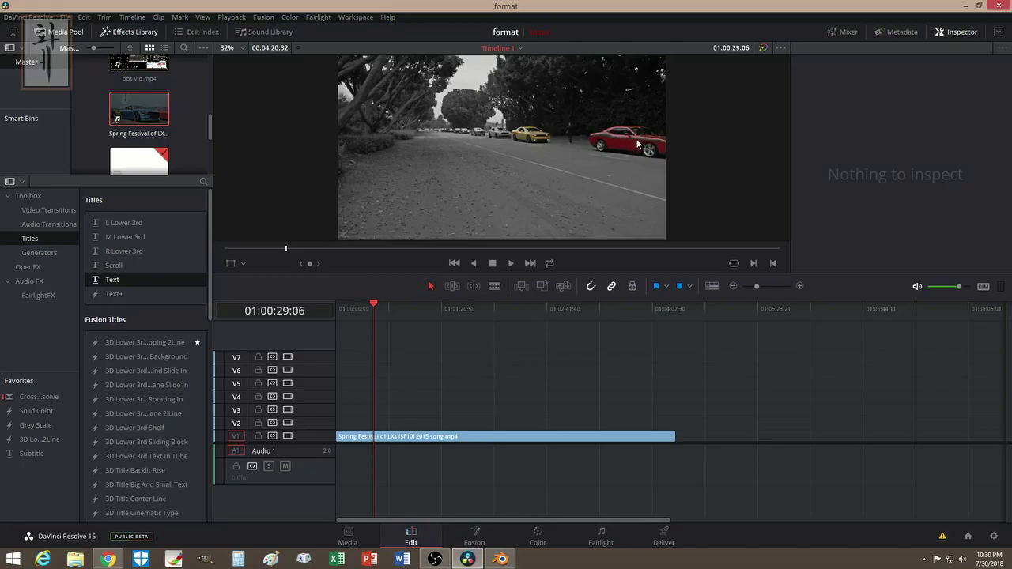
# Return to the Color page and disable both red samples in node 01's 3D qualifier.
pyautogui.click(474, 537)
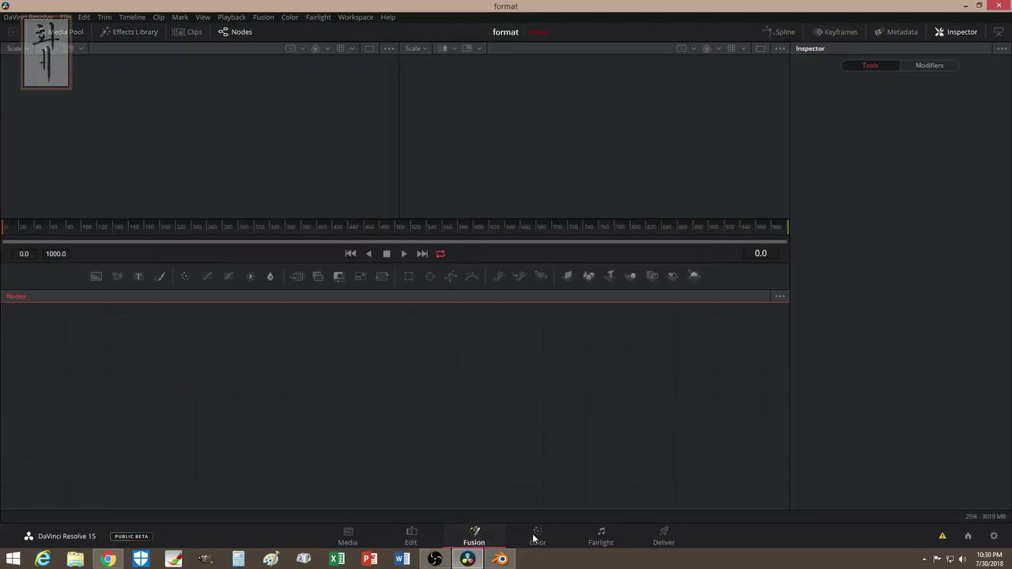
pyautogui.click(537, 538)
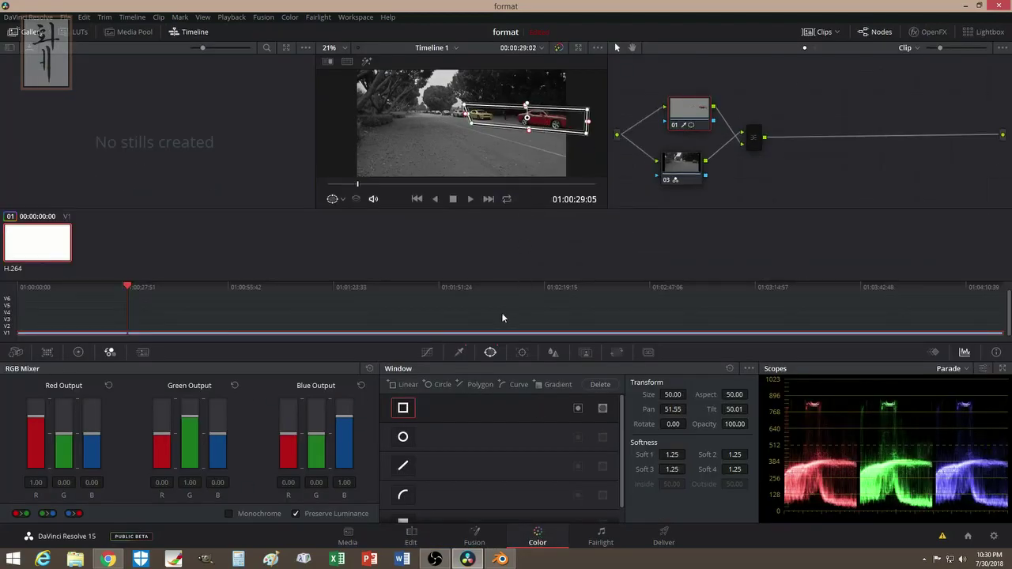
pyautogui.click(459, 352)
pyautogui.click(549, 124)
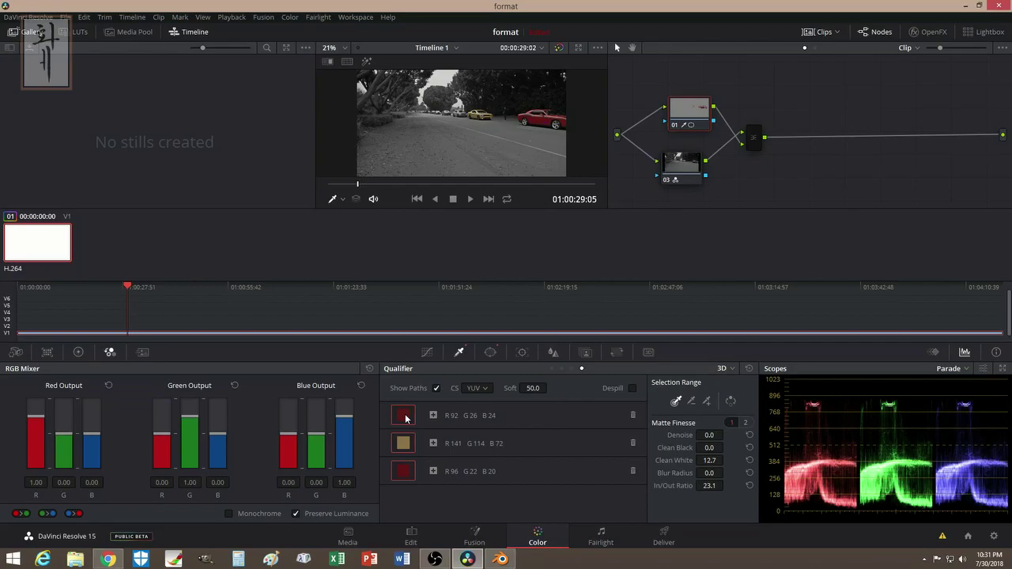
pyautogui.click(403, 471)
# Look through the Color Match and Color Wheels tools and switch node 01's qualifier to HSL mode.
pyautogui.click(47, 352)
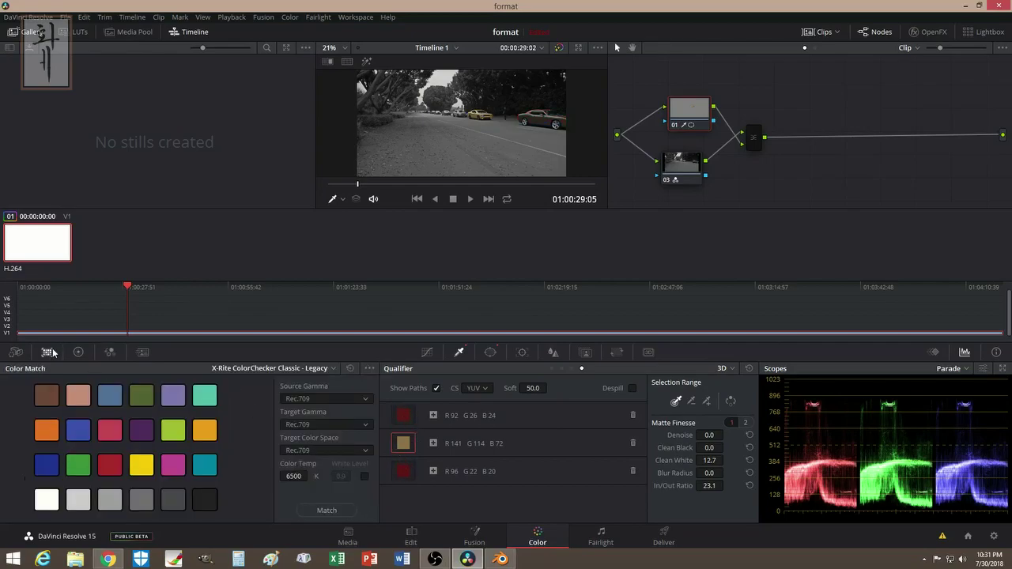
pyautogui.click(77, 351)
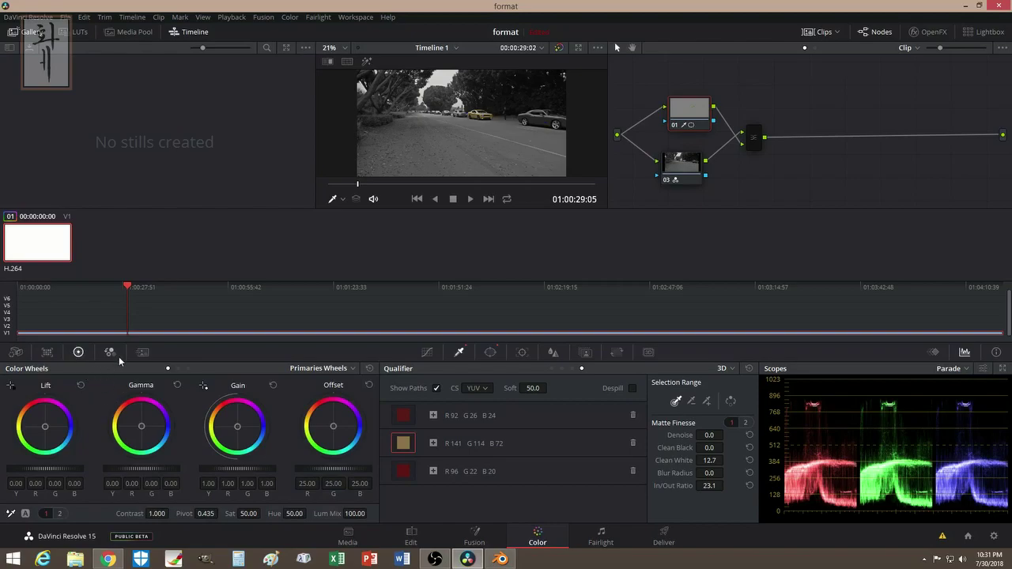
pyautogui.click(350, 369)
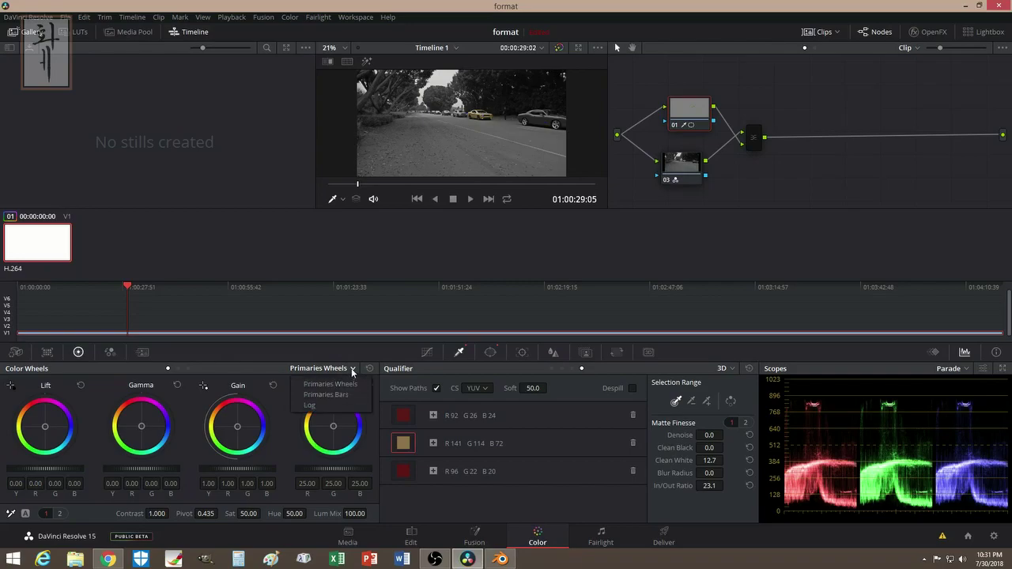
pyautogui.click(731, 369)
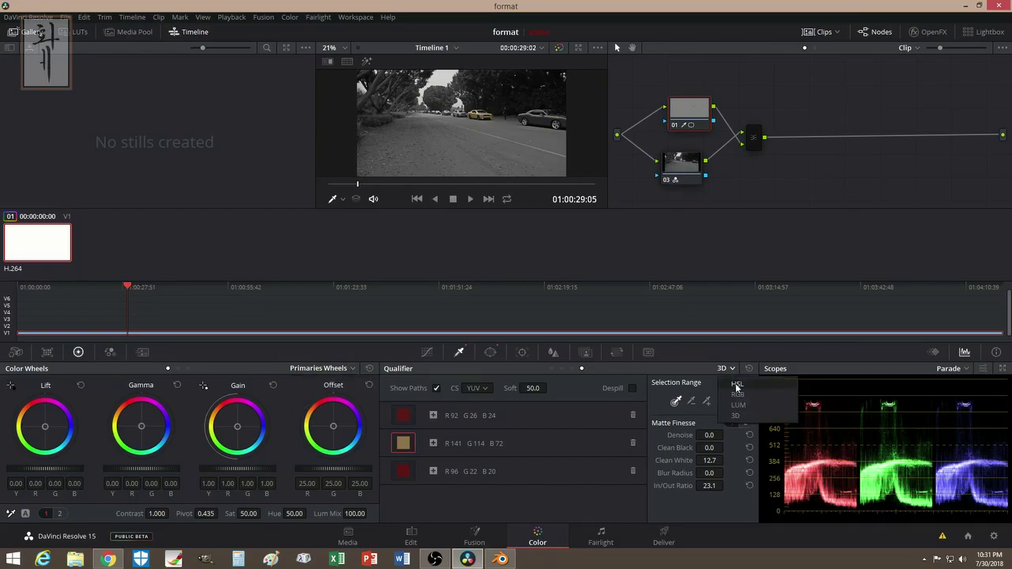
pyautogui.click(737, 384)
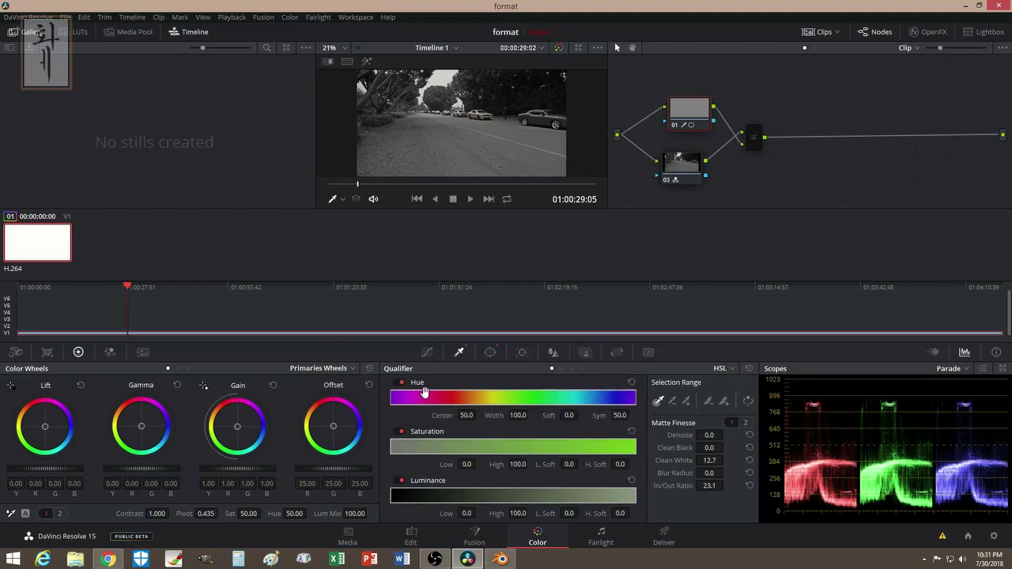
# Examine node 01's window, RGB Mixer, tracker and HSL qualifier settings.
pyautogui.click(490, 353)
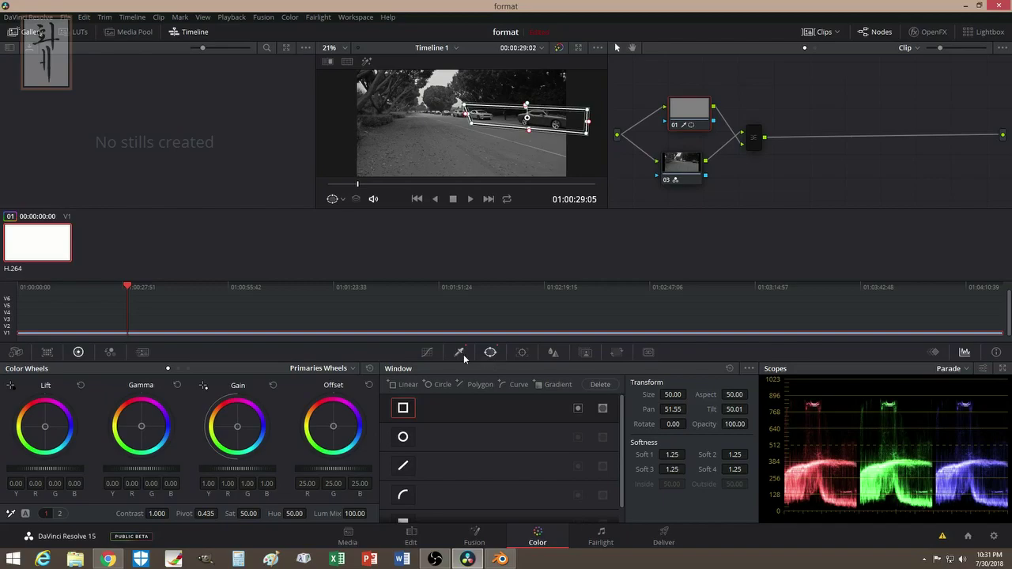
pyautogui.click(463, 354)
pyautogui.click(490, 353)
pyautogui.click(109, 353)
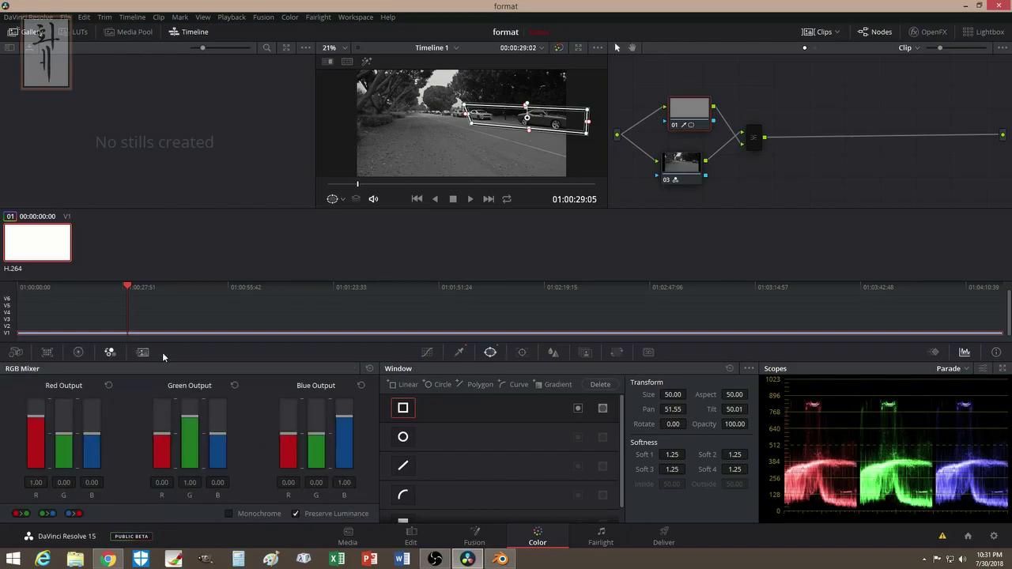
pyautogui.click(522, 352)
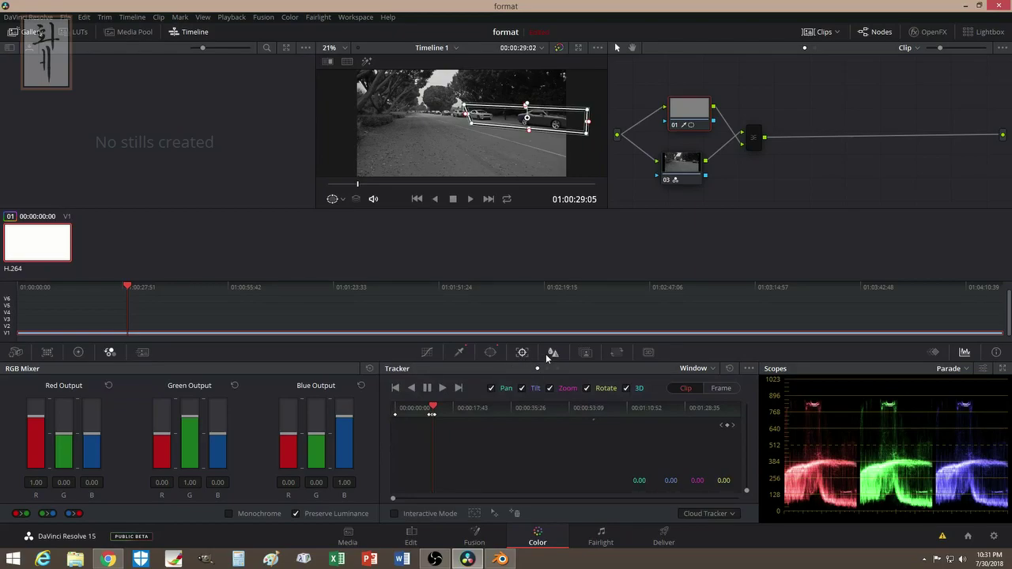
pyautogui.click(460, 353)
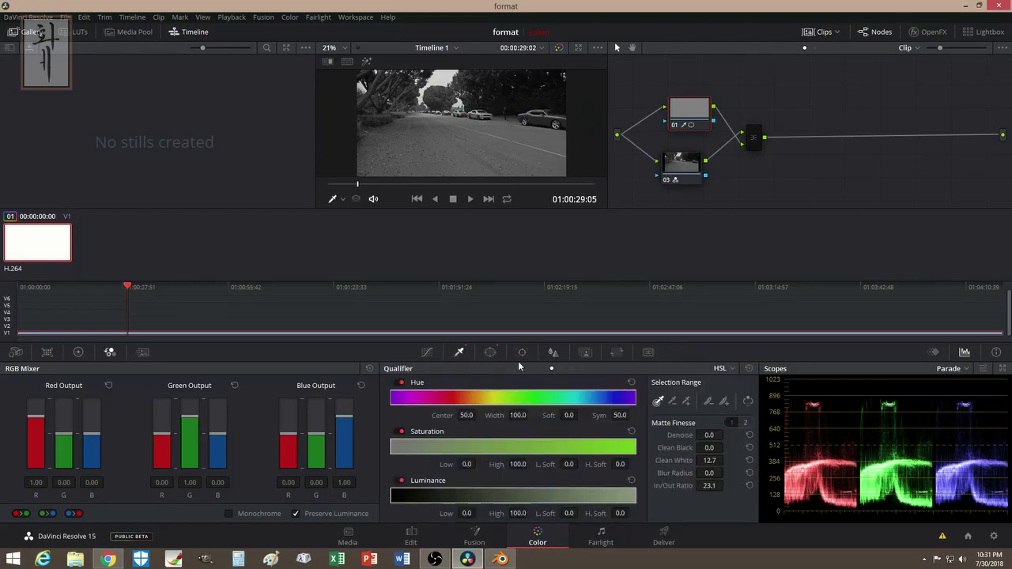
# Set the qualifier back to 3D mode and re-enable the red sample R 96, G 22, B 20.
pyautogui.click(729, 368)
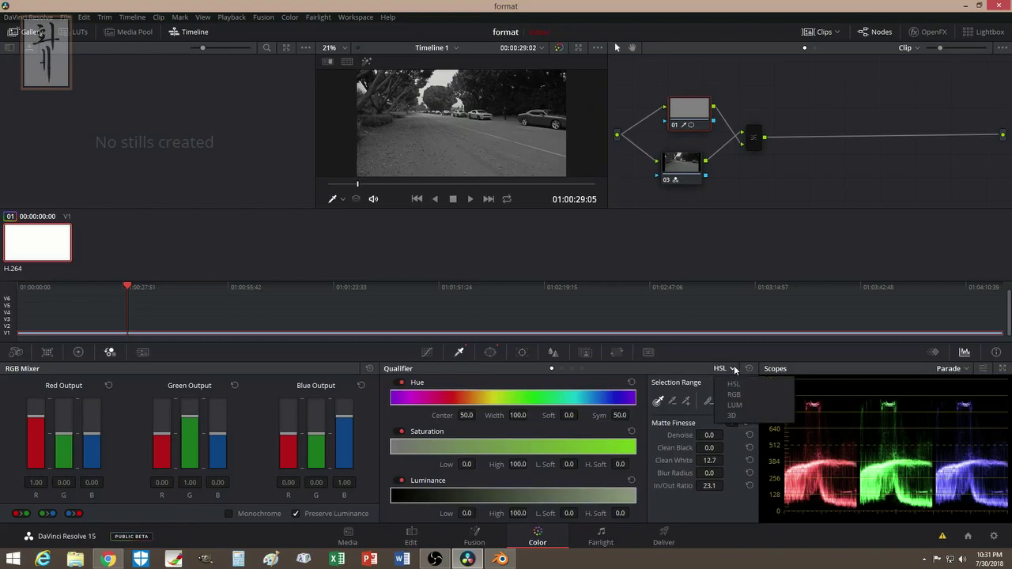
pyautogui.click(736, 413)
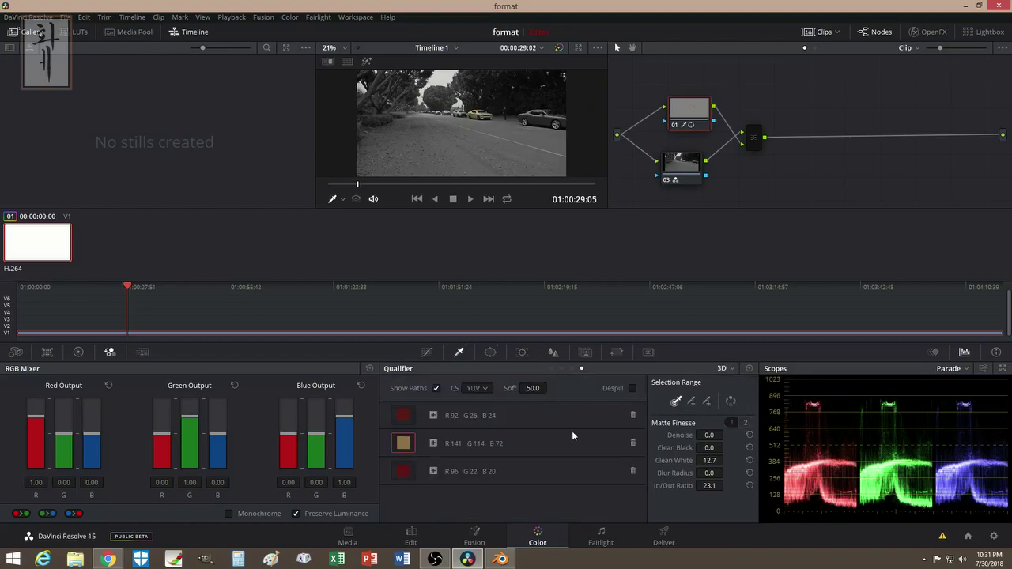
pyautogui.click(400, 418)
pyautogui.click(405, 474)
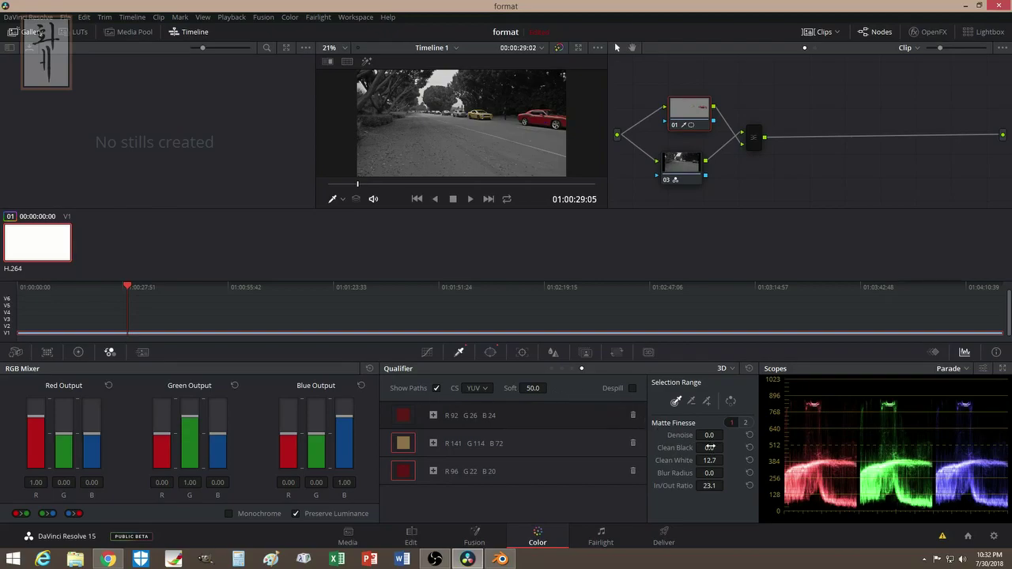
# Set Clean Black to 2.5 and remix the cars green: Red Output R -0.15, G 0.26; Green Output G 1.18; Blue Output R 0.10, G 0.05, B 0.10.
pyautogui.moveTo(713, 447); pyautogui.dragTo(727, 447)
pyautogui.moveTo(288, 440); pyautogui.dragTo(348, 434)
pyautogui.moveTo(190, 416)
pyautogui.mouseDown()
pyautogui.moveTo(190, 473)
pyautogui.moveTo(200, 410)
pyautogui.mouseUp()
pyautogui.moveTo(64, 434)
pyautogui.mouseDown()
pyautogui.moveTo(84, 357)
pyautogui.moveTo(78, 429)
pyautogui.moveTo(38, 441)
pyautogui.moveTo(52, 372)
pyautogui.moveTo(53, 418)
pyautogui.moveTo(67, 358)
pyautogui.moveTo(69, 434)
pyautogui.mouseUp()
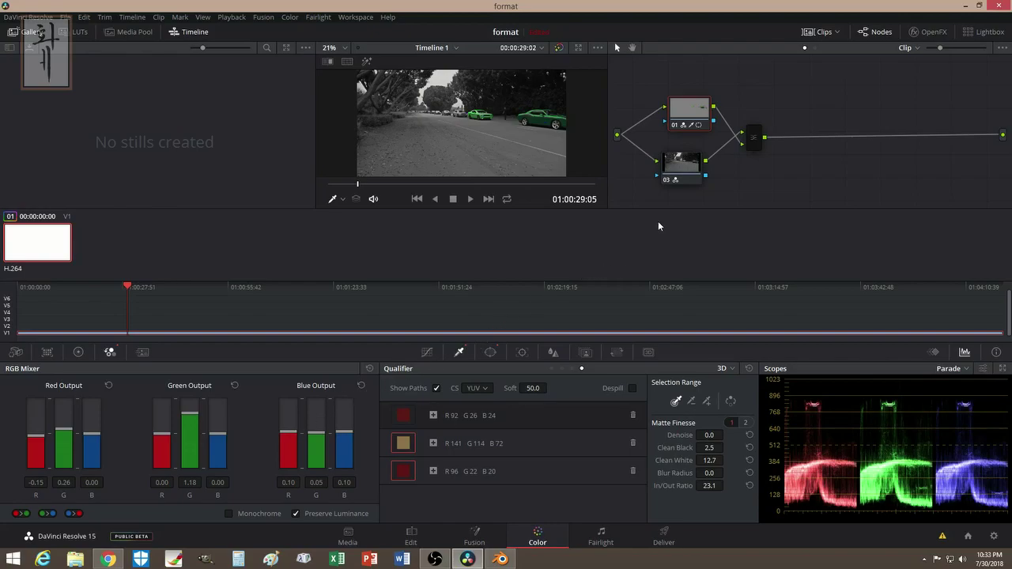
pyautogui.moveTo(752, 140)
pyautogui.mouseDown()
pyautogui.moveTo(754, 156)
pyautogui.moveTo(761, 143)
pyautogui.mouseUp()
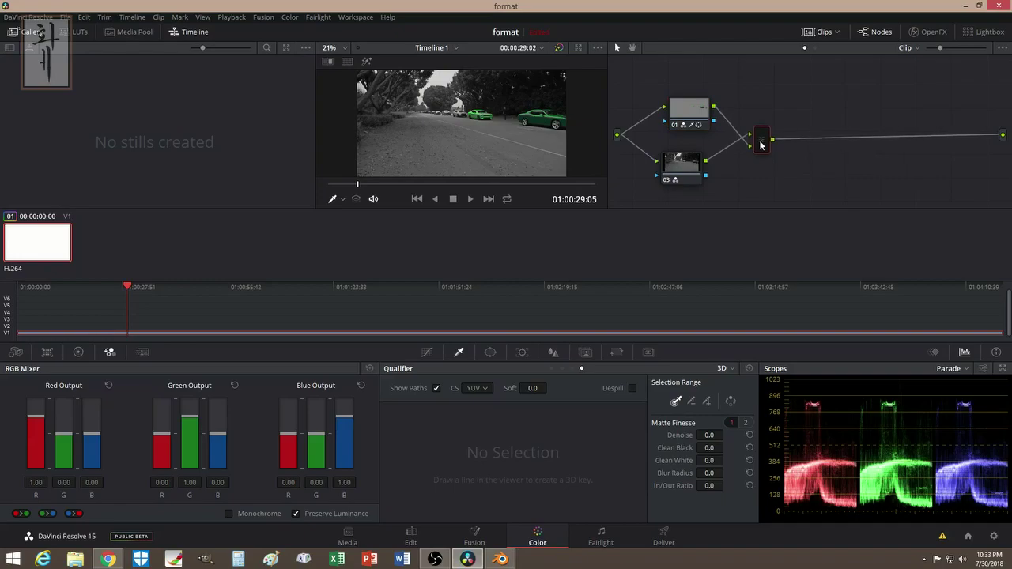